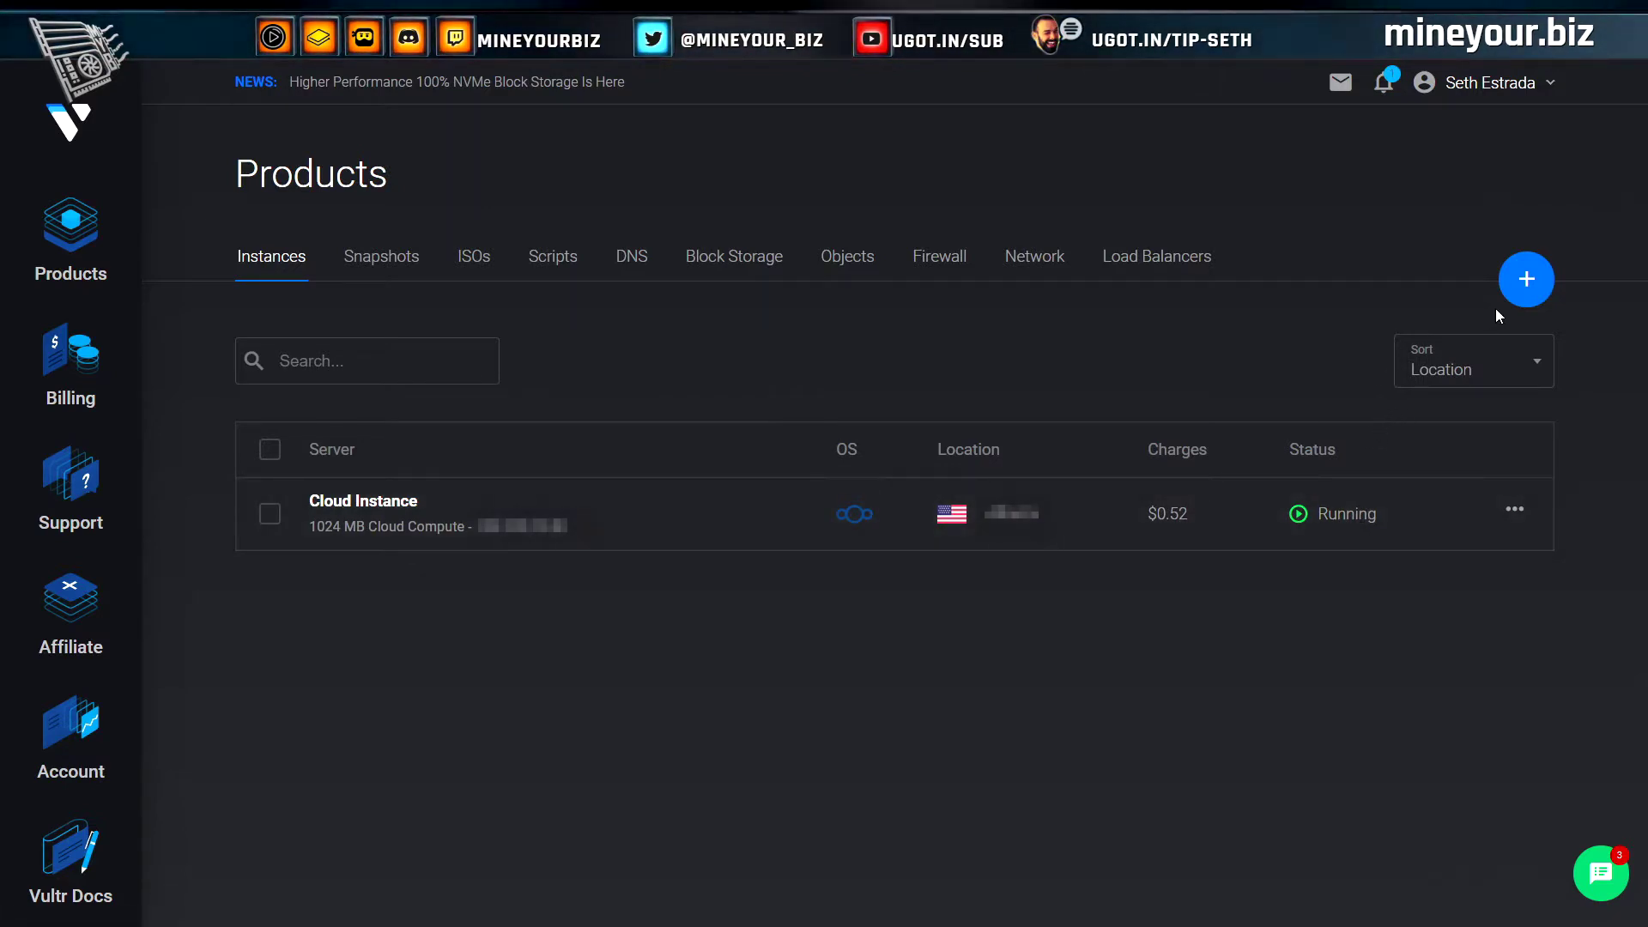
# Show the running 1024 MB Cloud Compute instance listed under Products > Instances
pyautogui.moveTo(1519, 275)
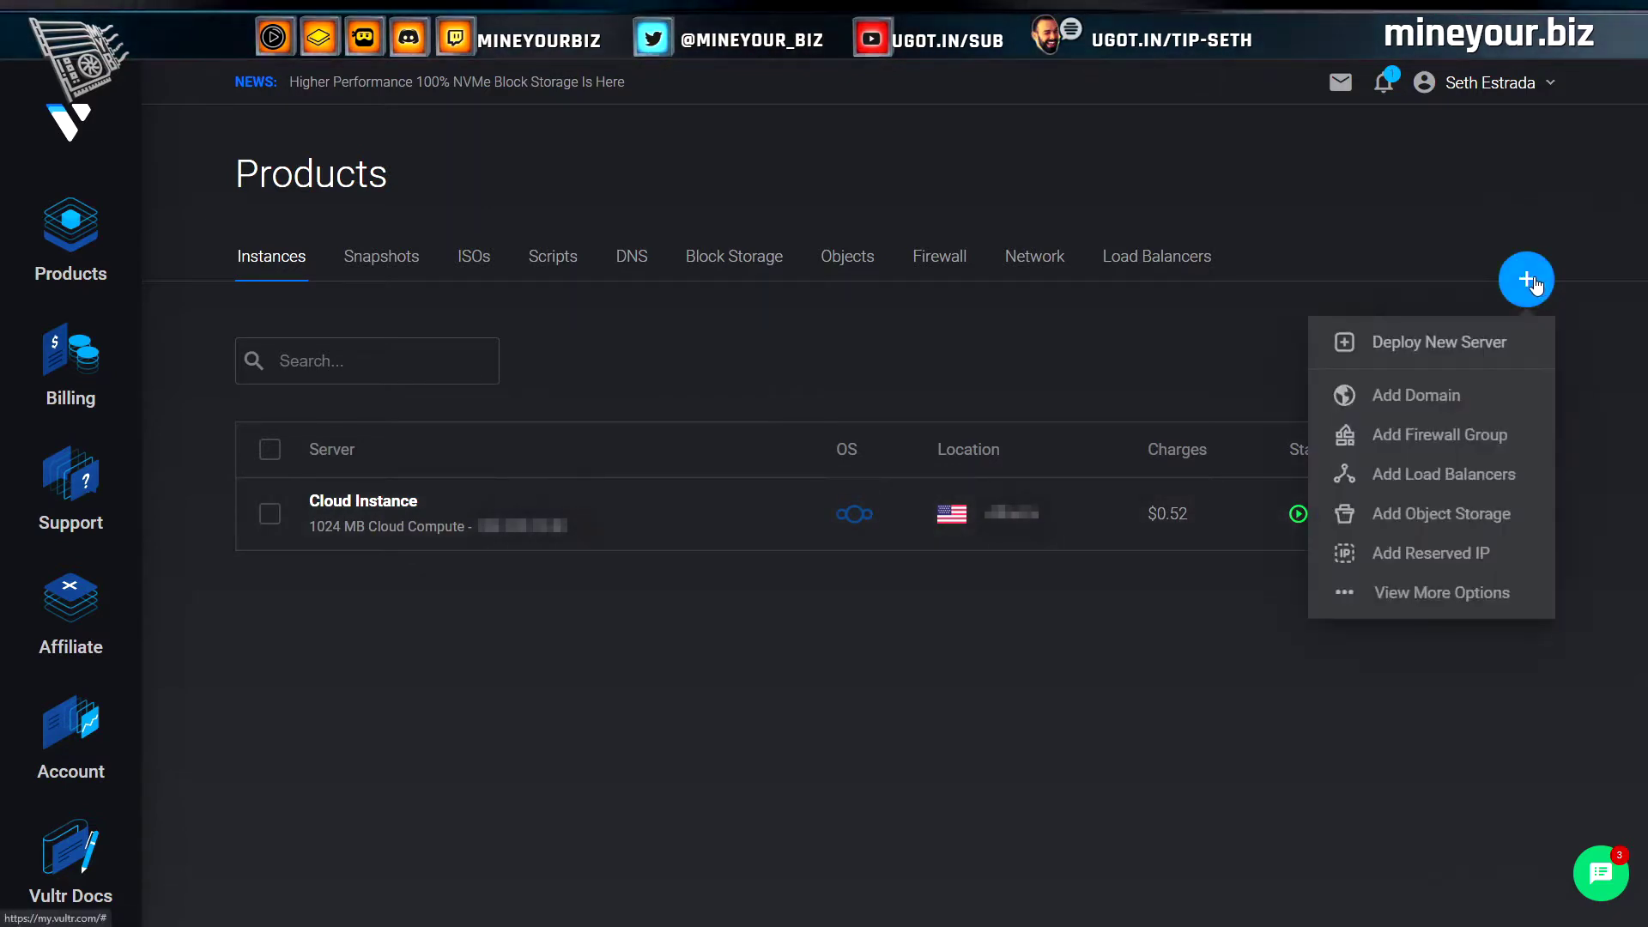
# Begin deploying a new Cloud Compute server with Dallas (America) as its location
pyautogui.click(1445, 350)
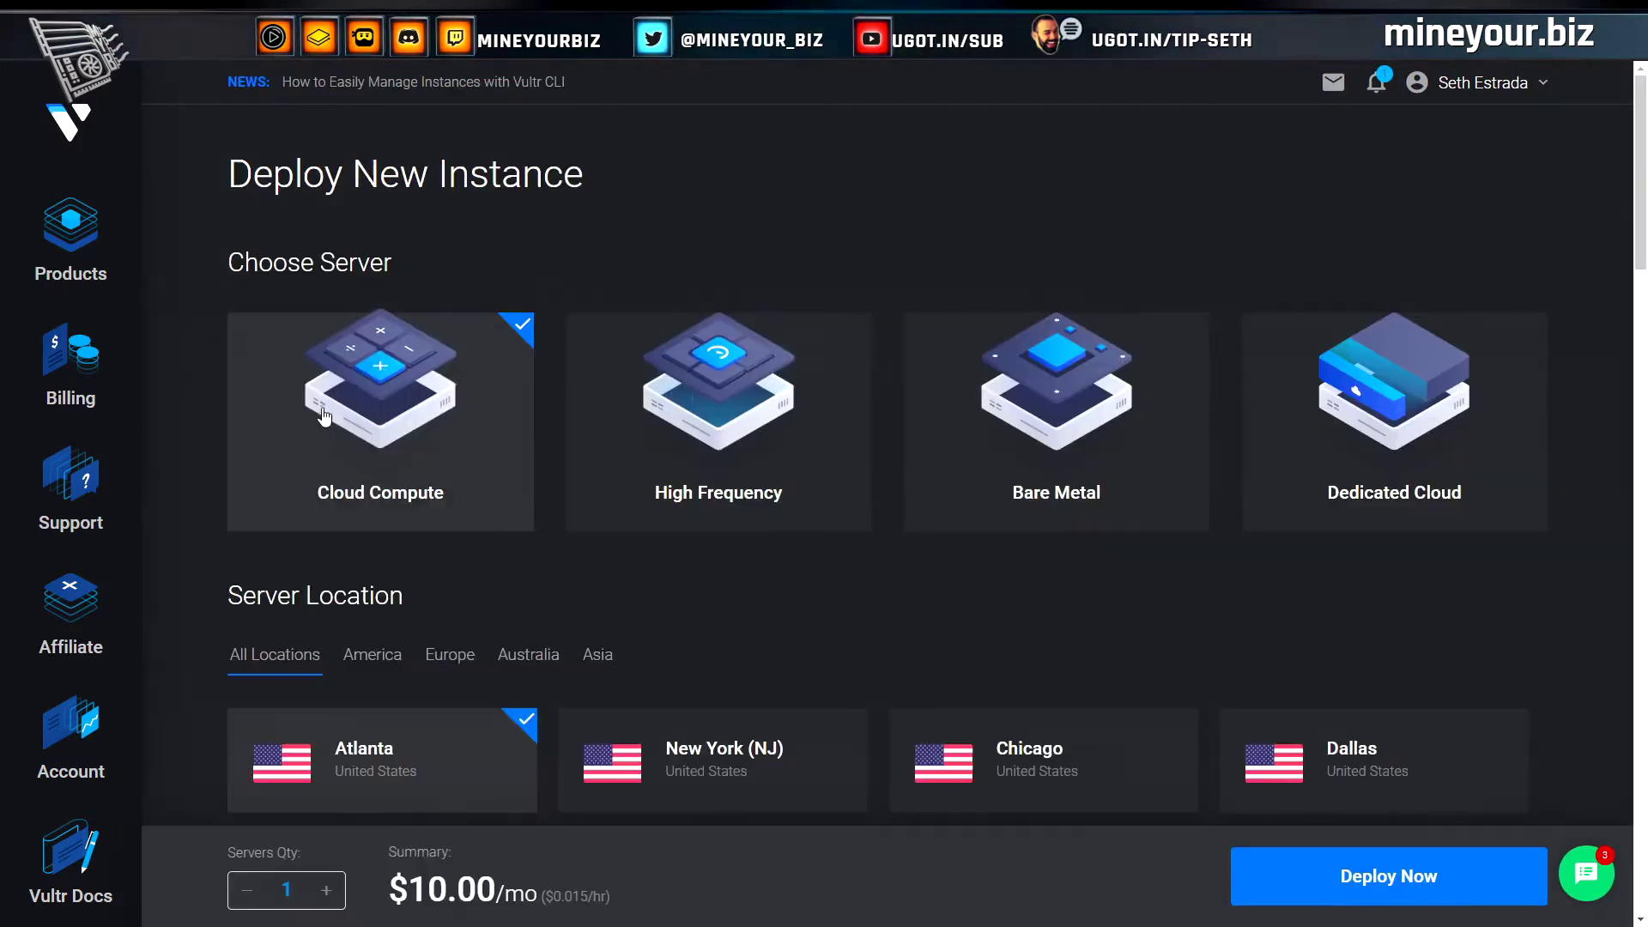
pyautogui.scroll(-3, 574, 573)
pyautogui.click(372, 396)
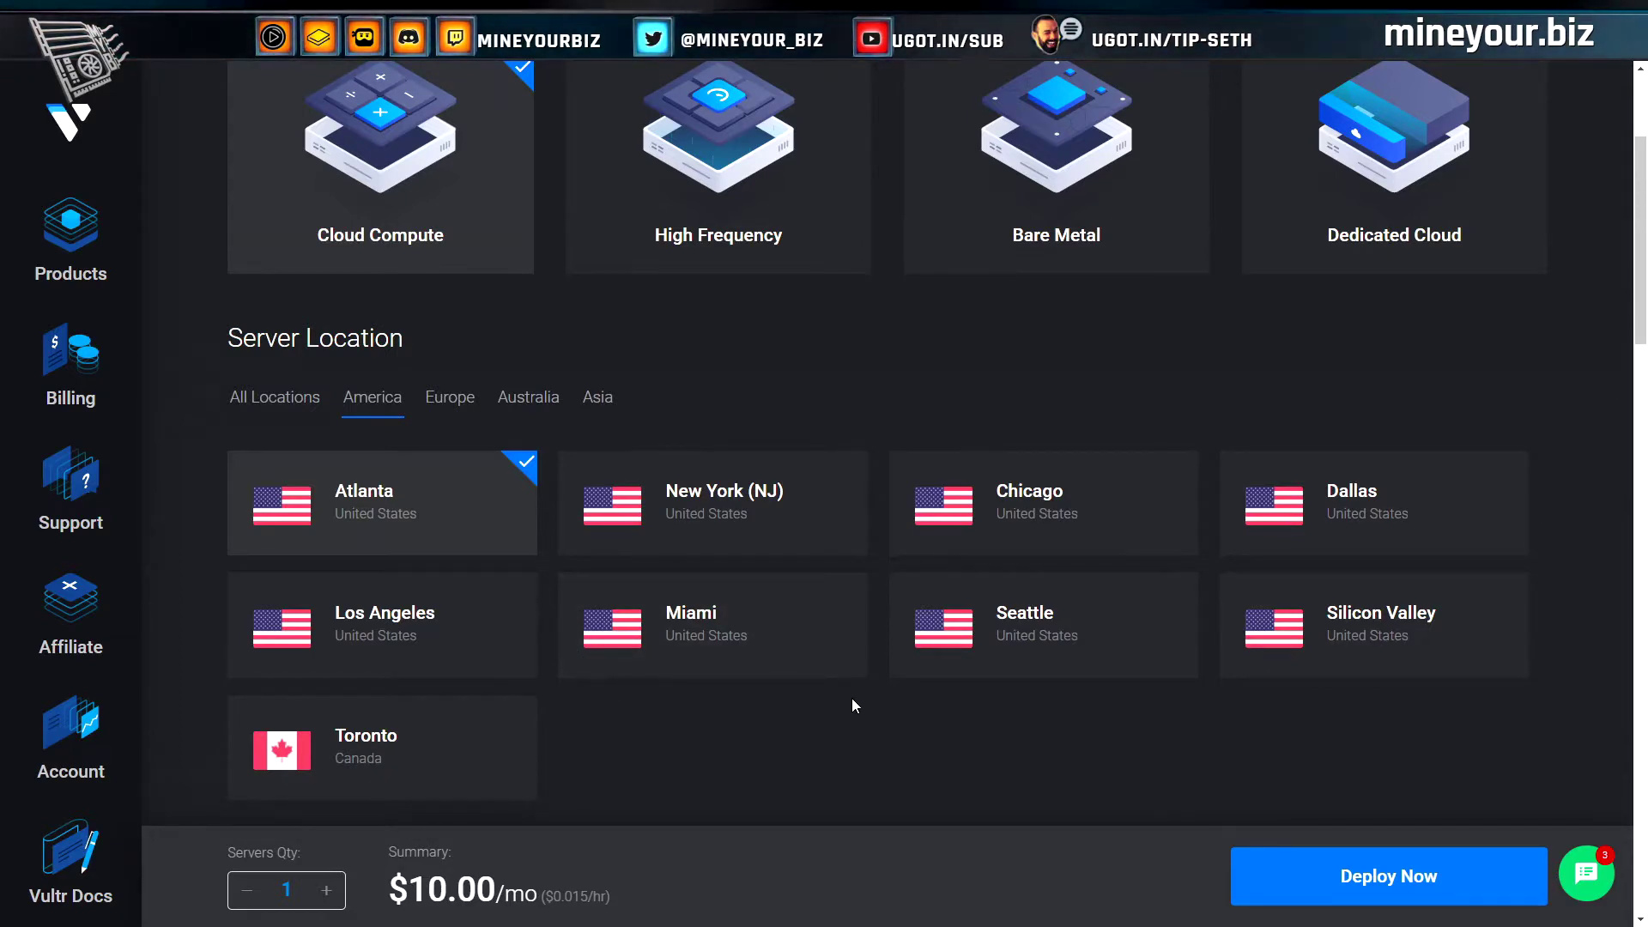
pyautogui.click(1268, 538)
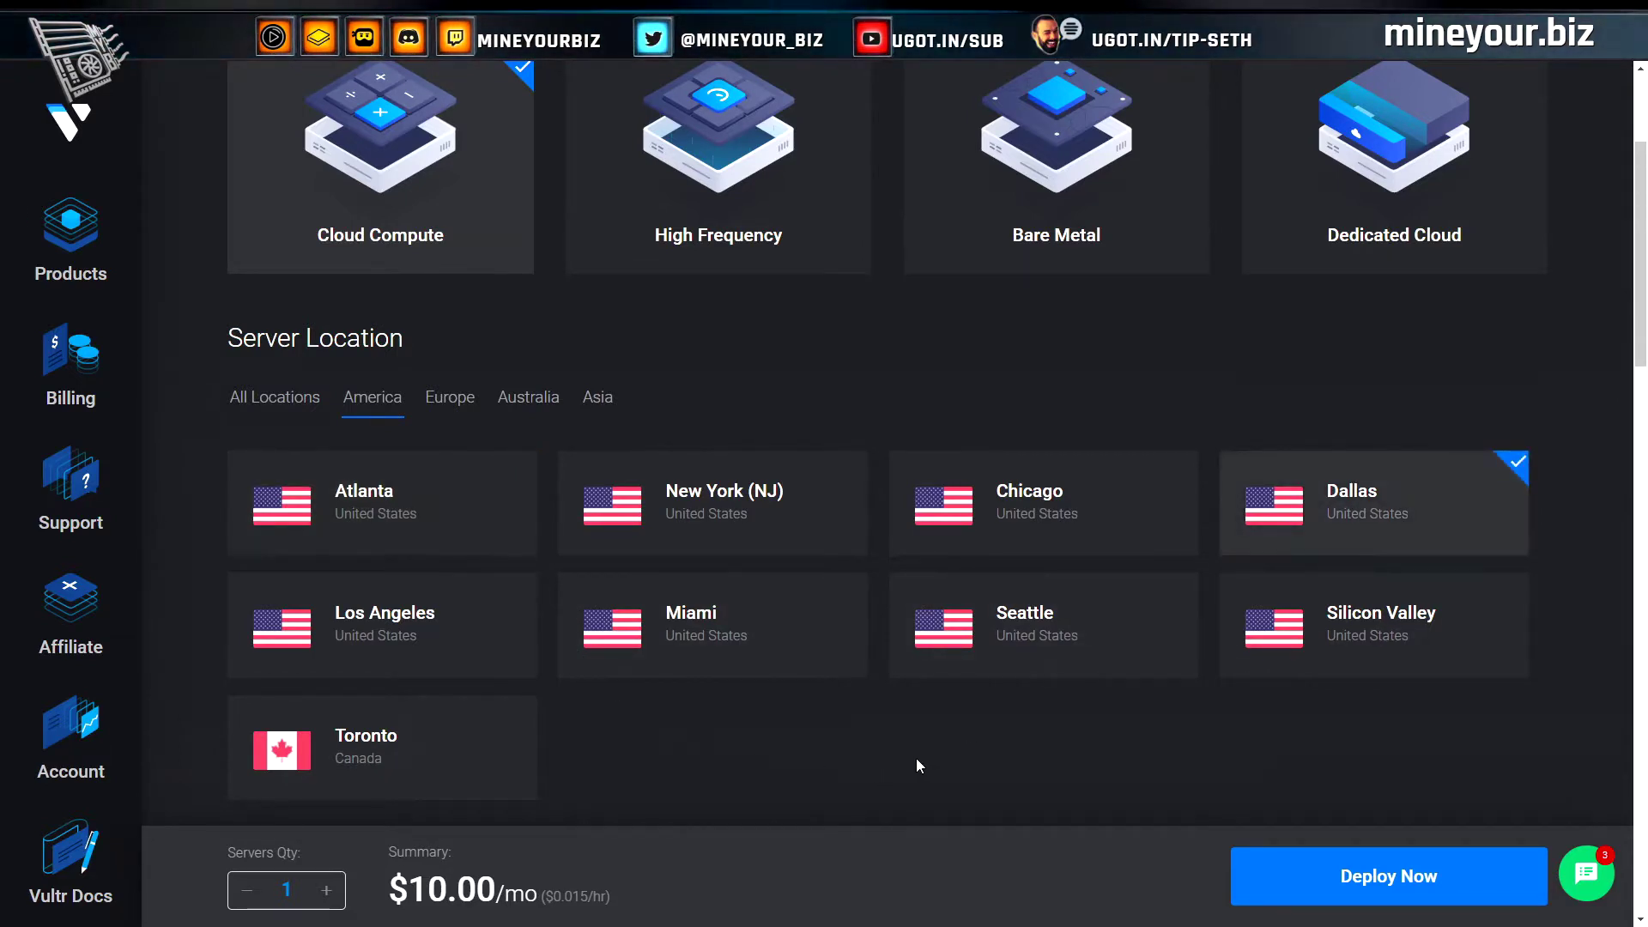
pyautogui.scroll(-5, 858, 751)
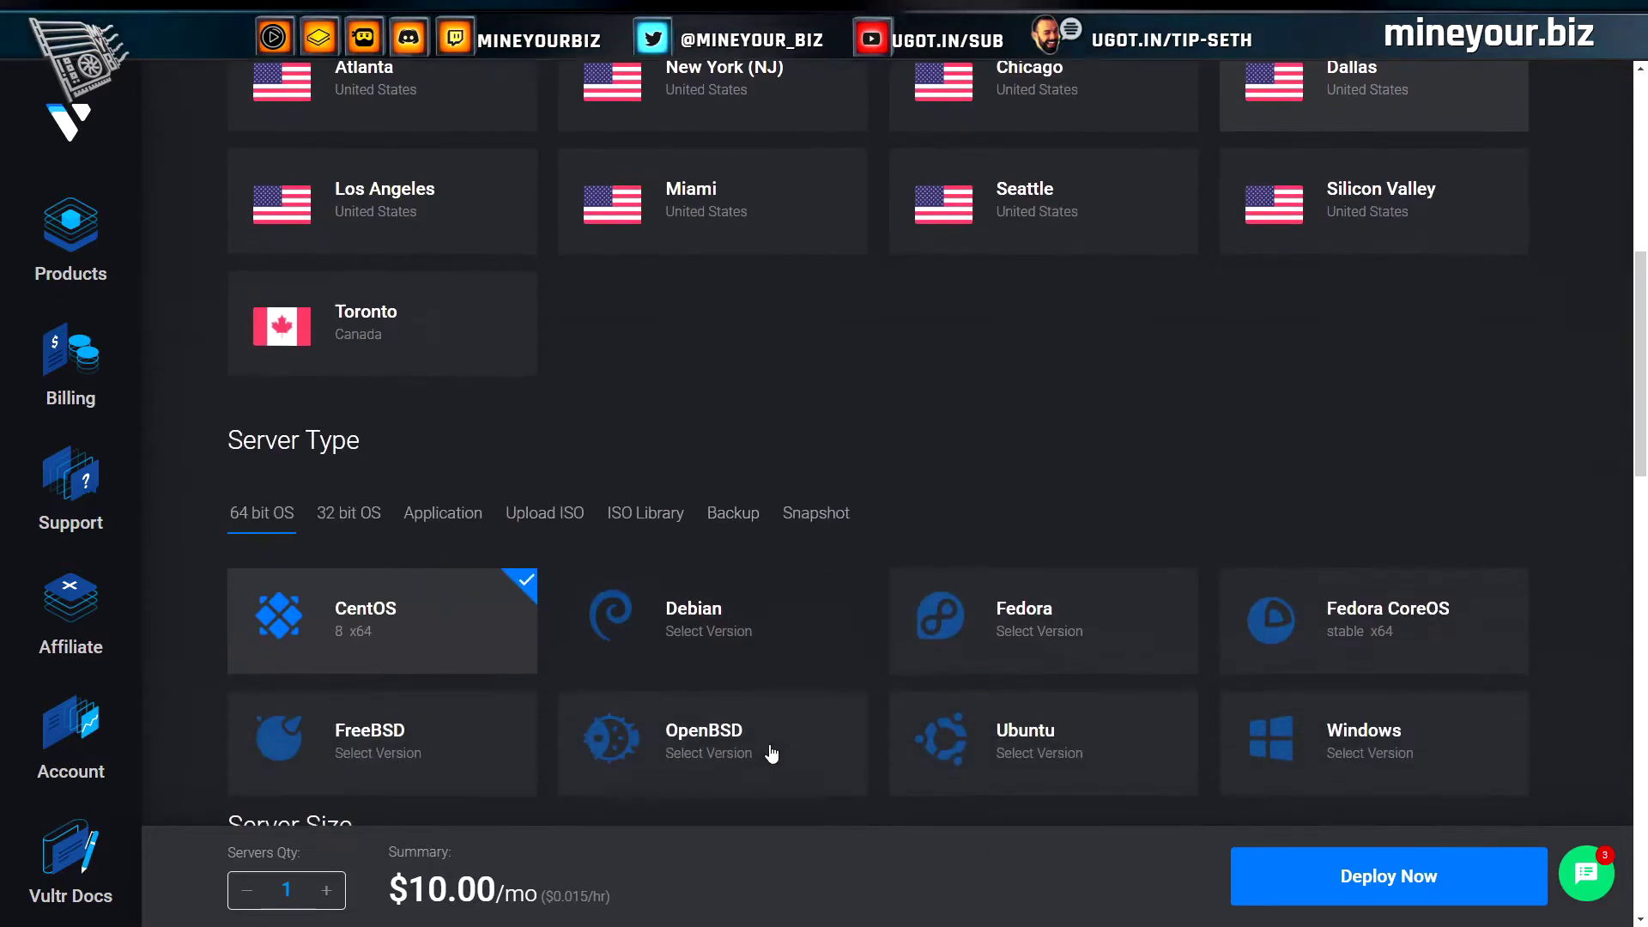
pyautogui.scroll(-2, 400, 494)
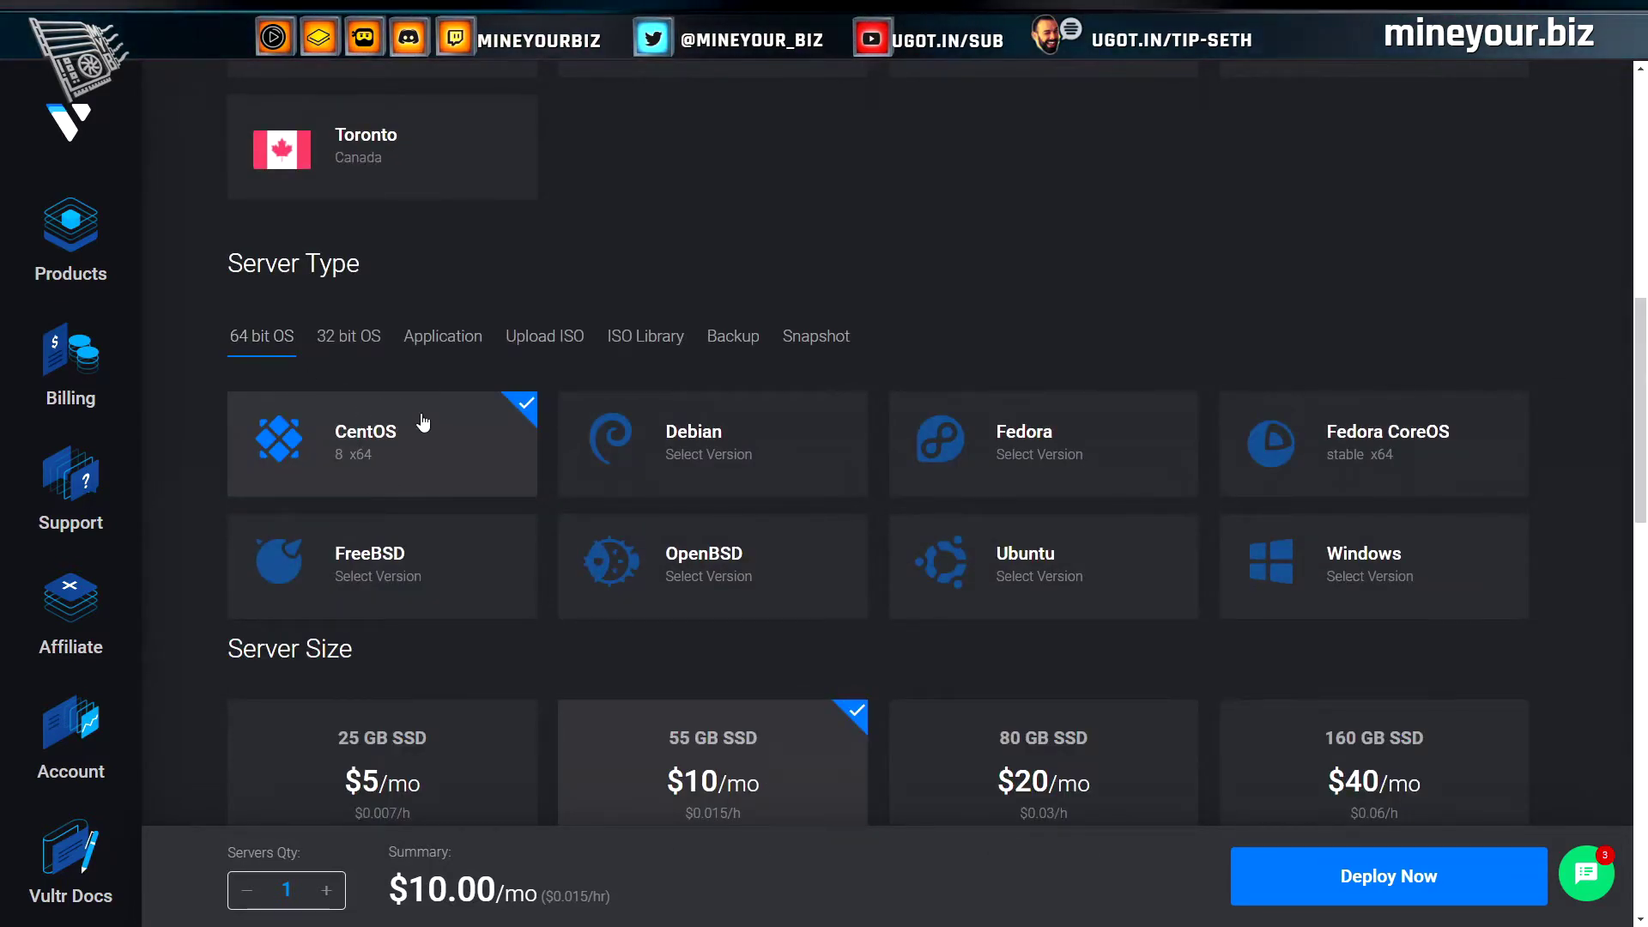
# Choose the Nextcloud one-click application as the new server's type
pyautogui.click(443, 337)
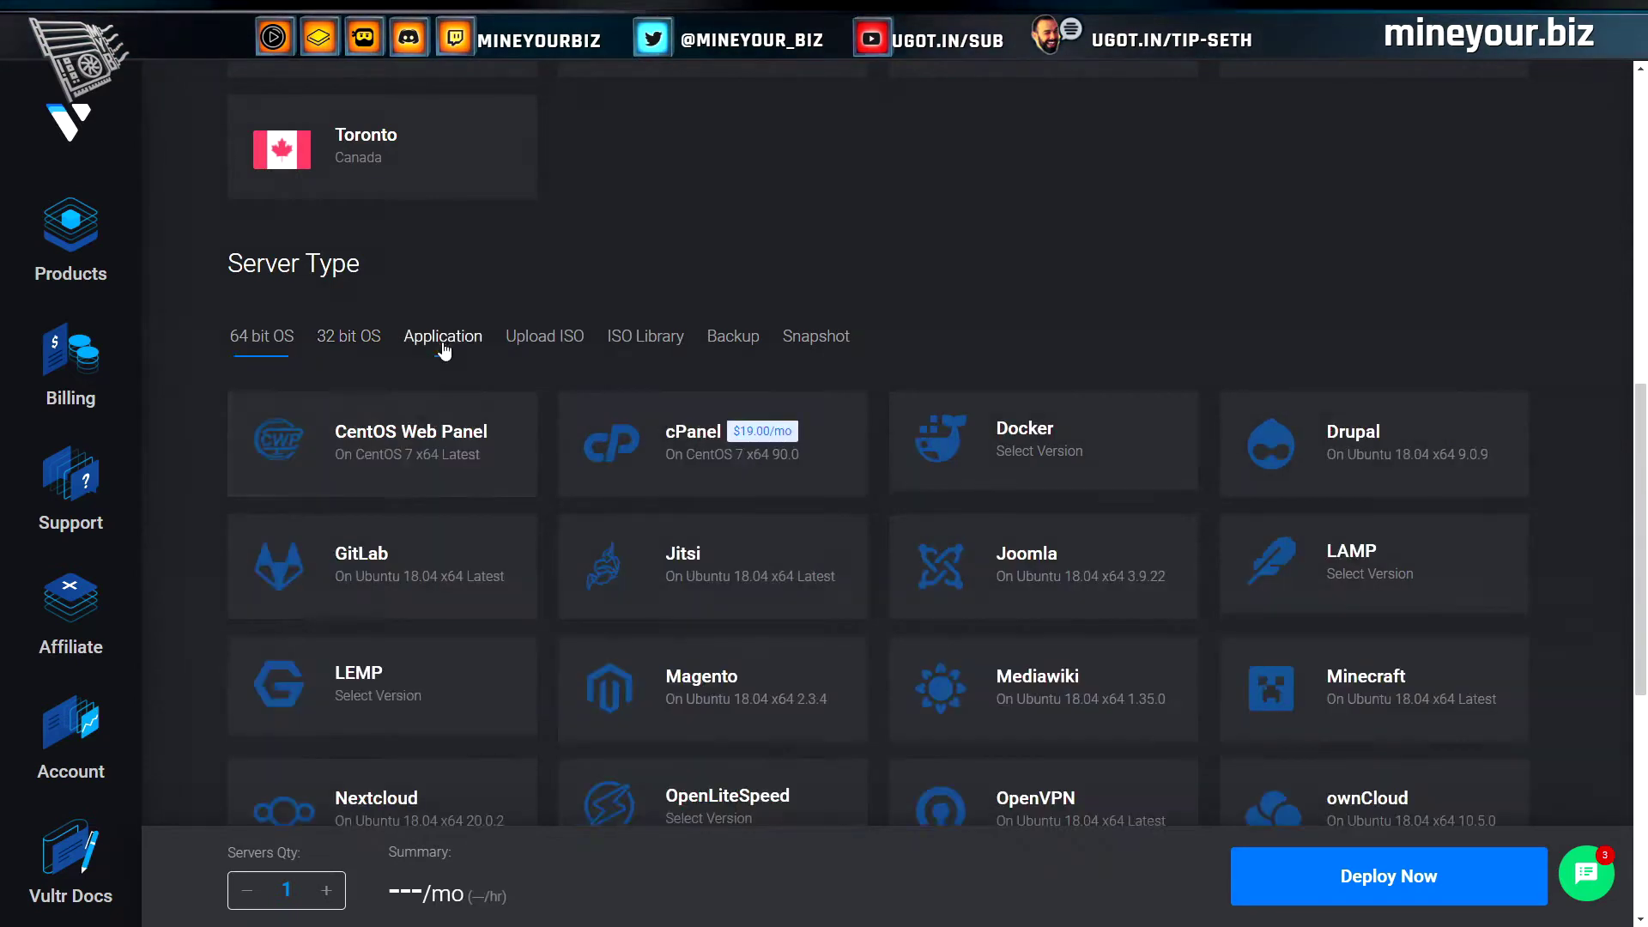
pyautogui.scroll(-2, 525, 446)
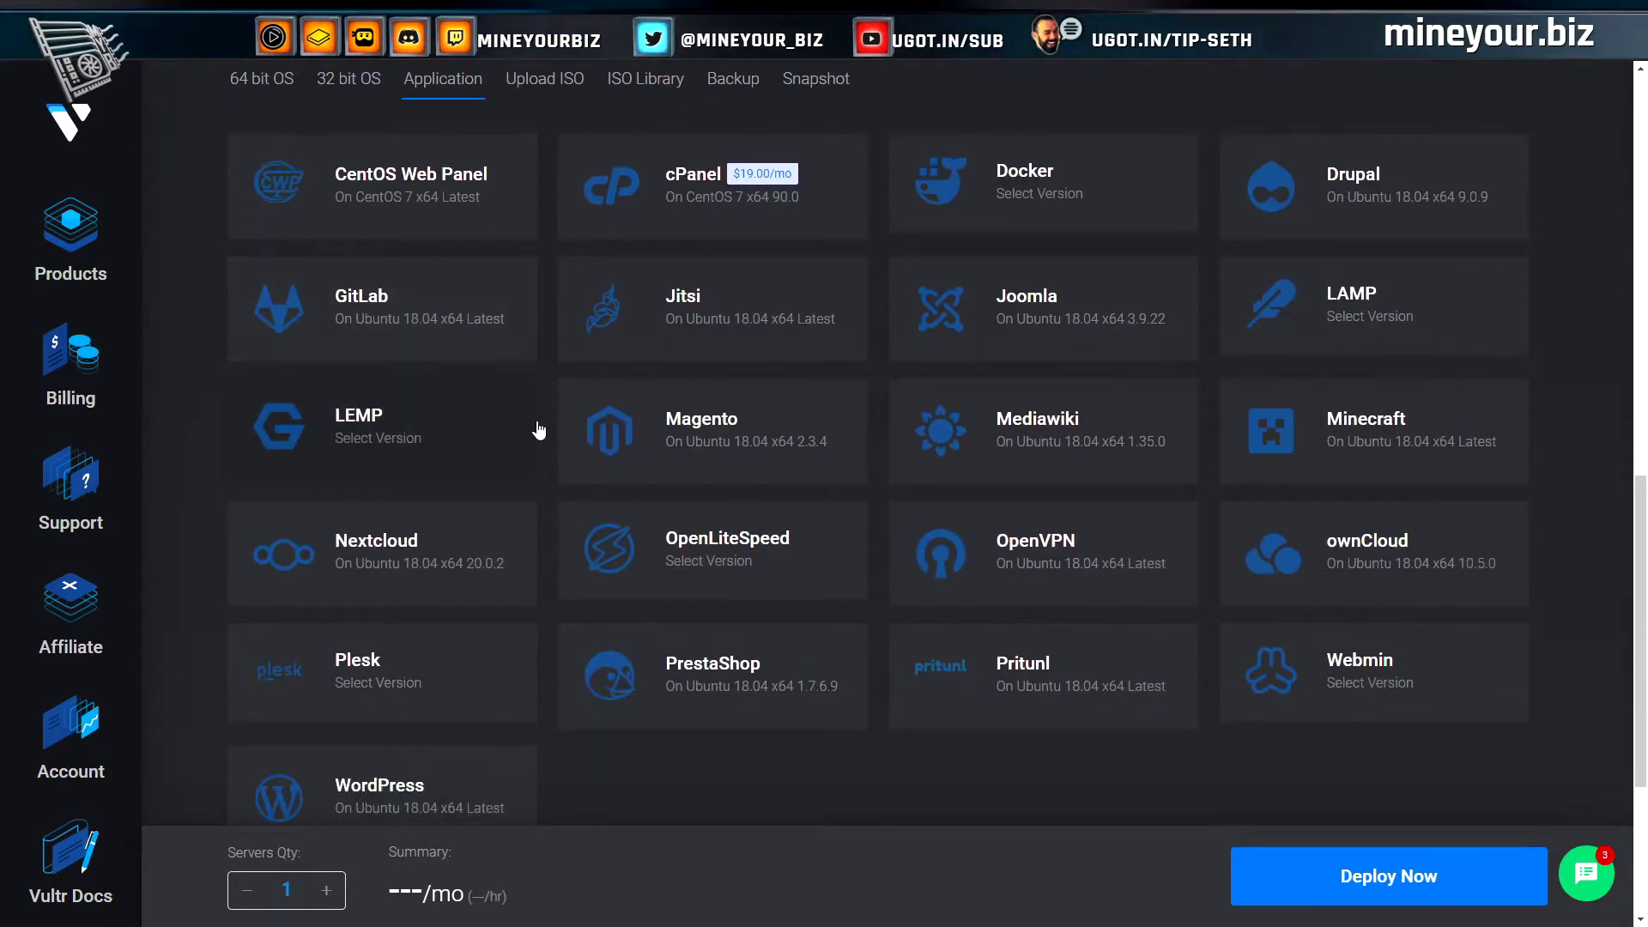
pyautogui.scroll(1, 538, 423)
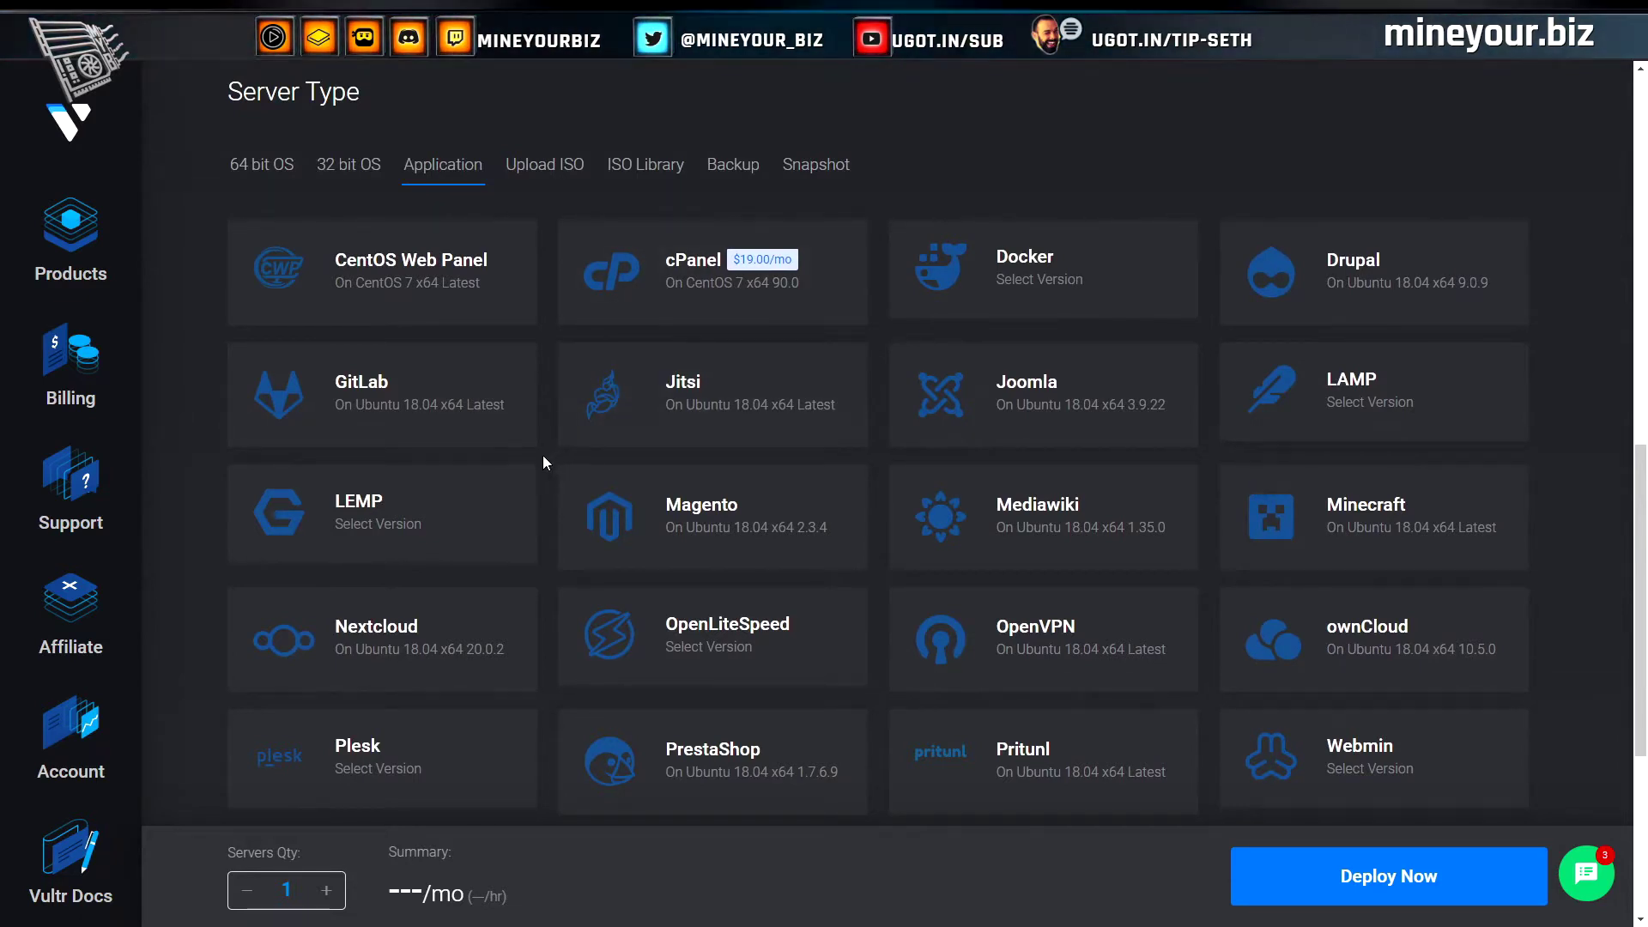
pyautogui.scroll(-3, 542, 455)
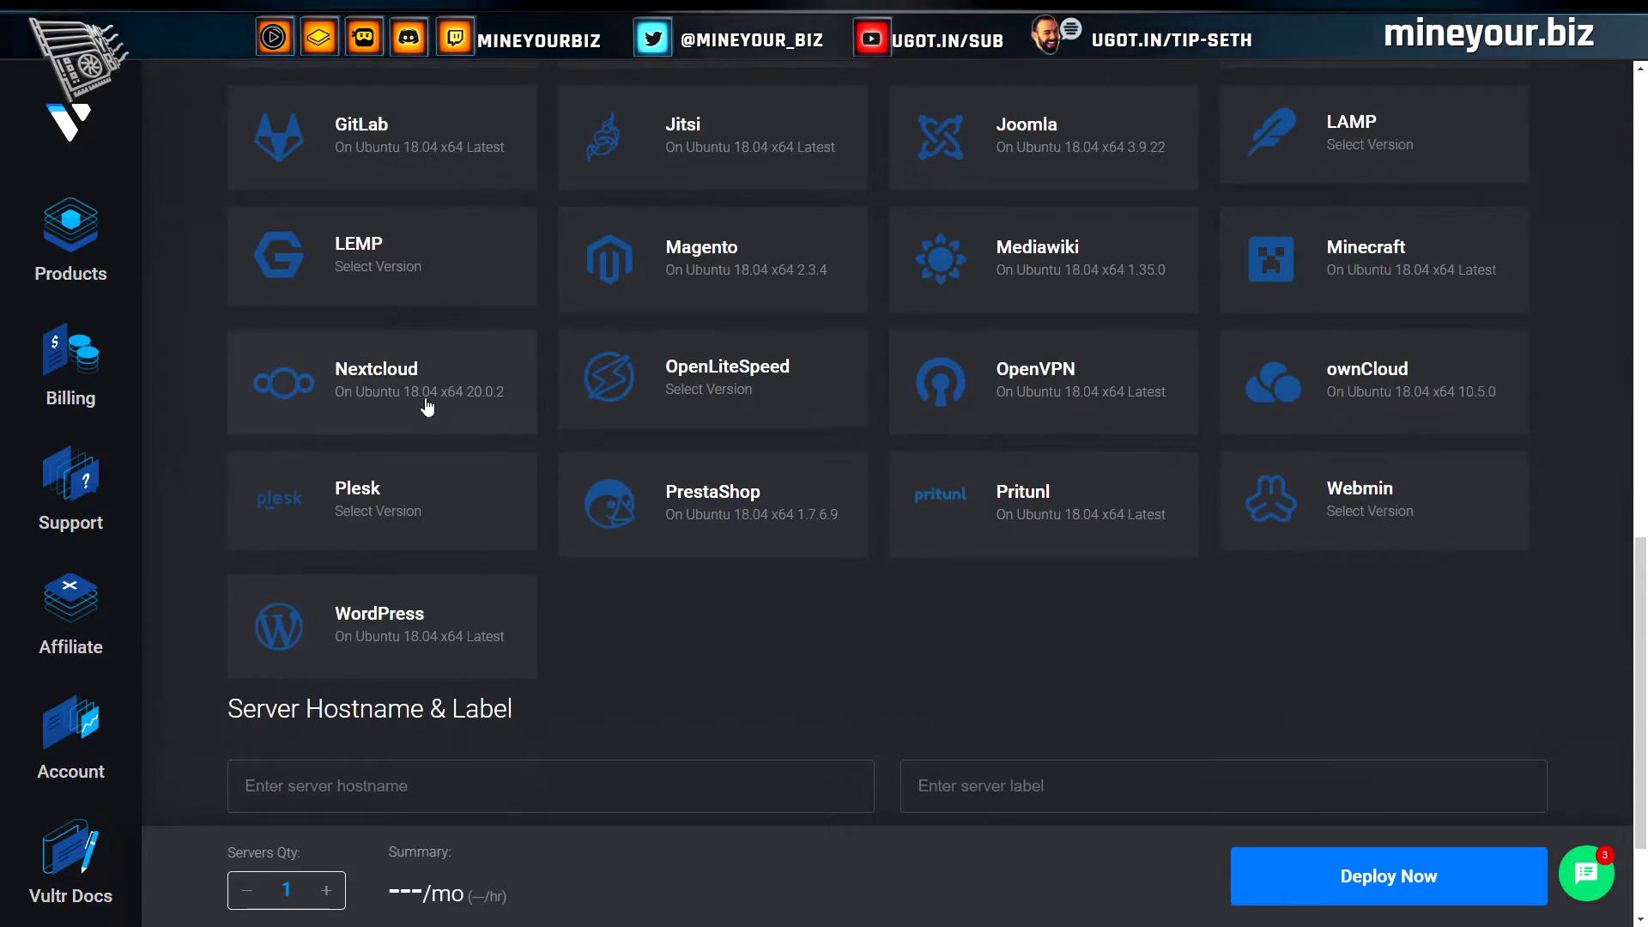
pyautogui.click(426, 406)
pyautogui.scroll(-1, 554, 556)
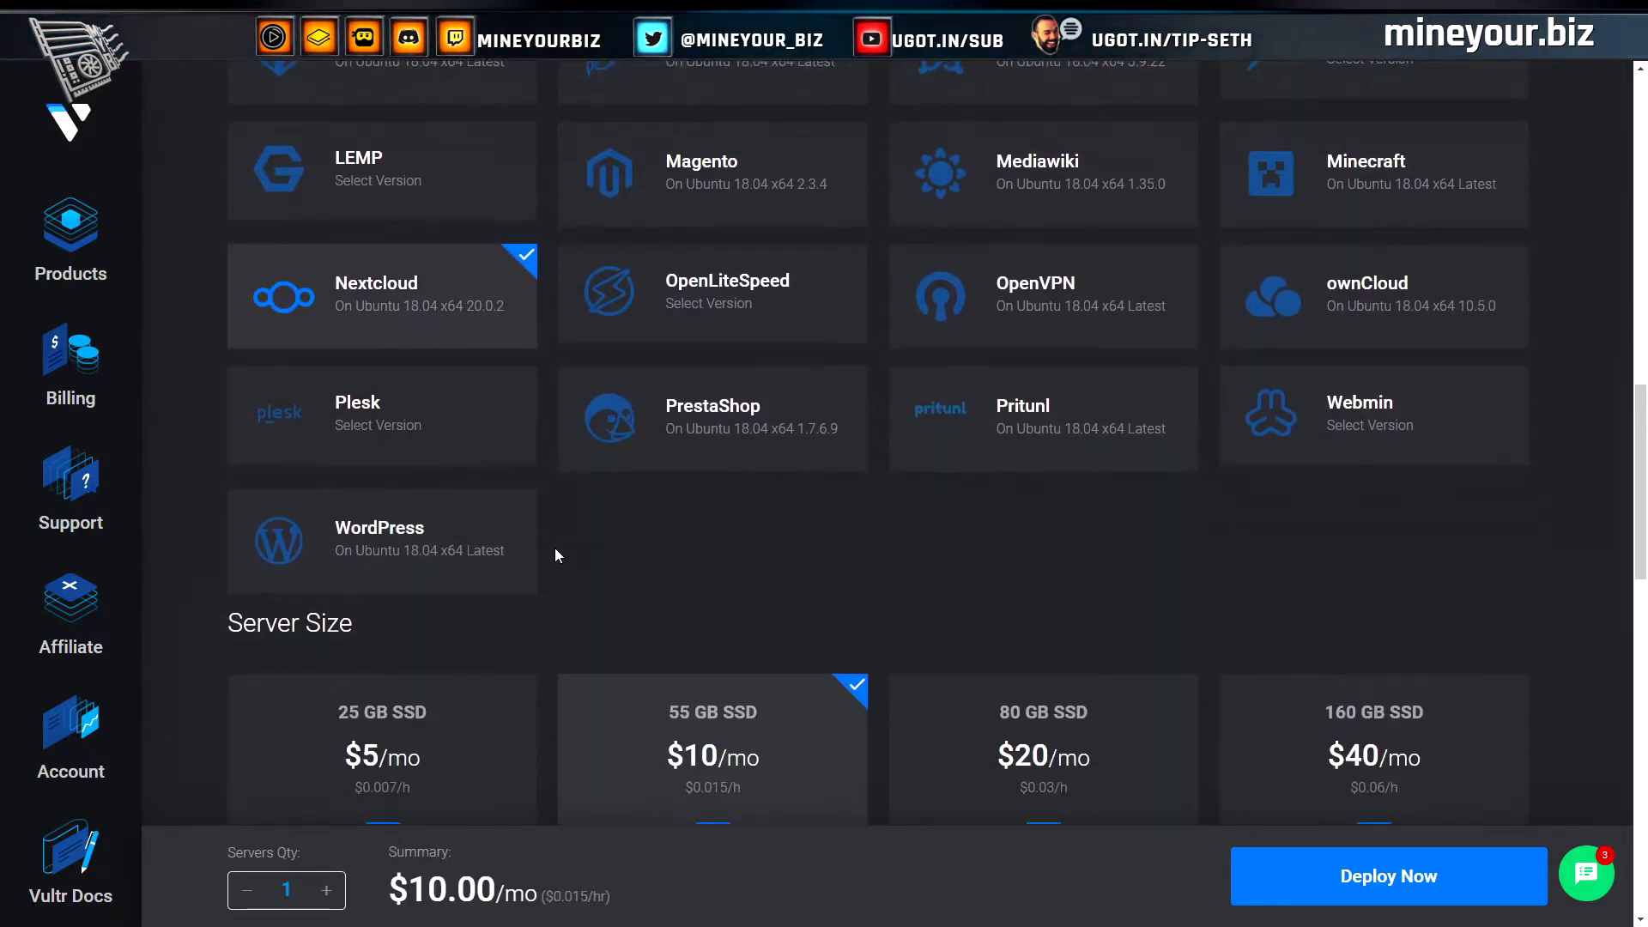
pyautogui.scroll(-3, 554, 550)
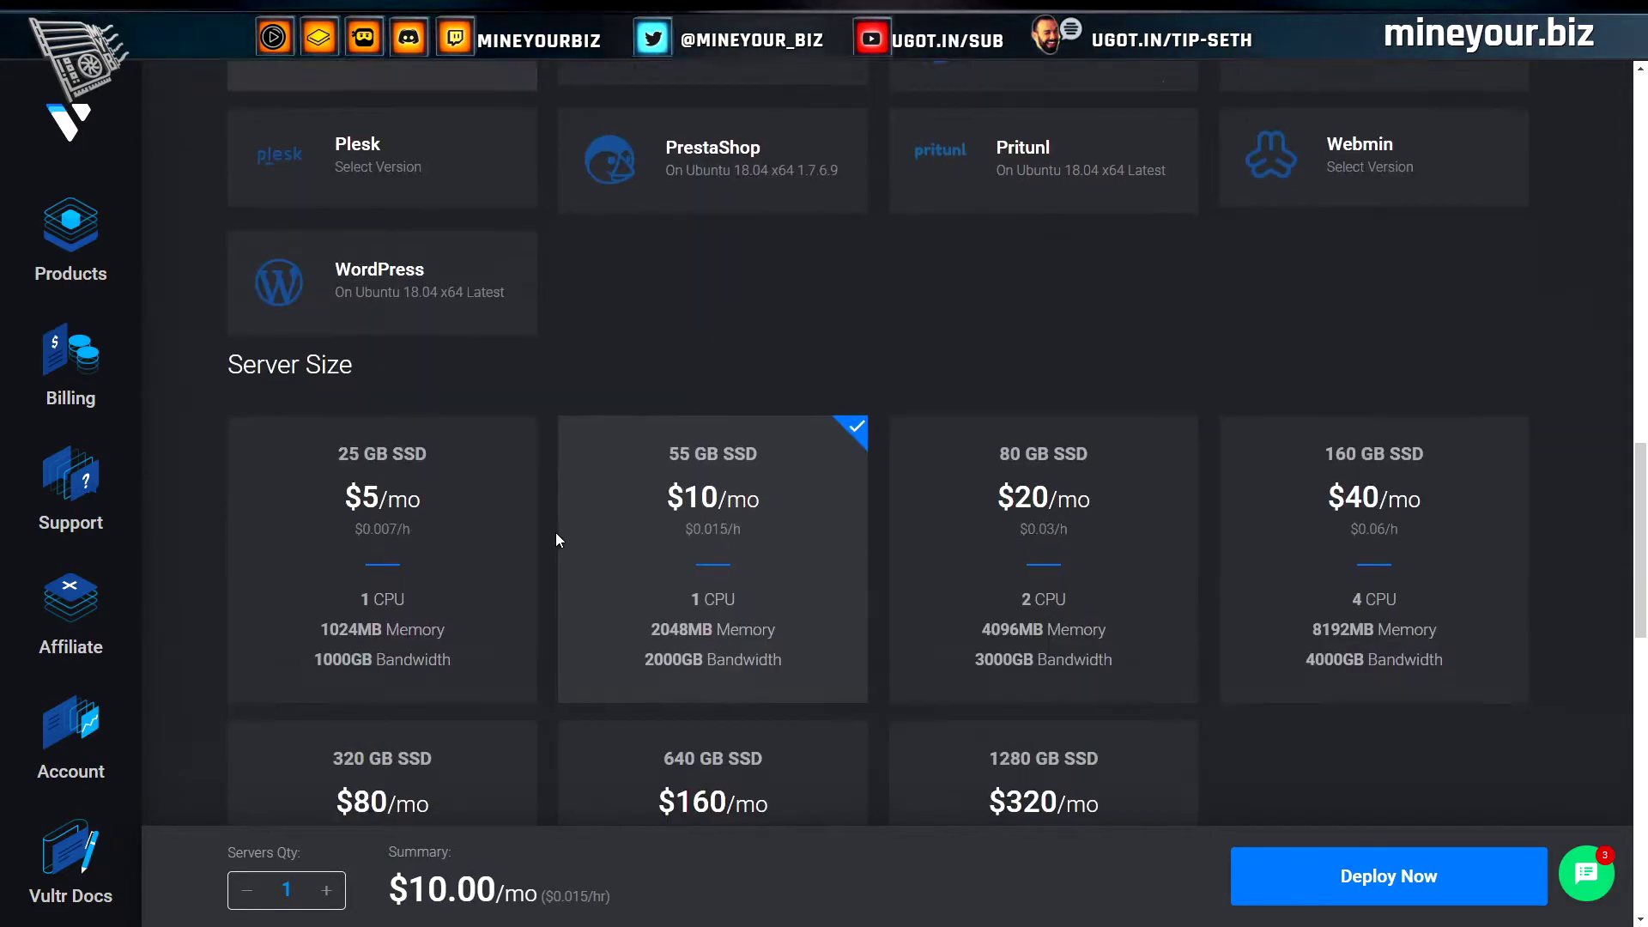
pyautogui.scroll(-1, 555, 539)
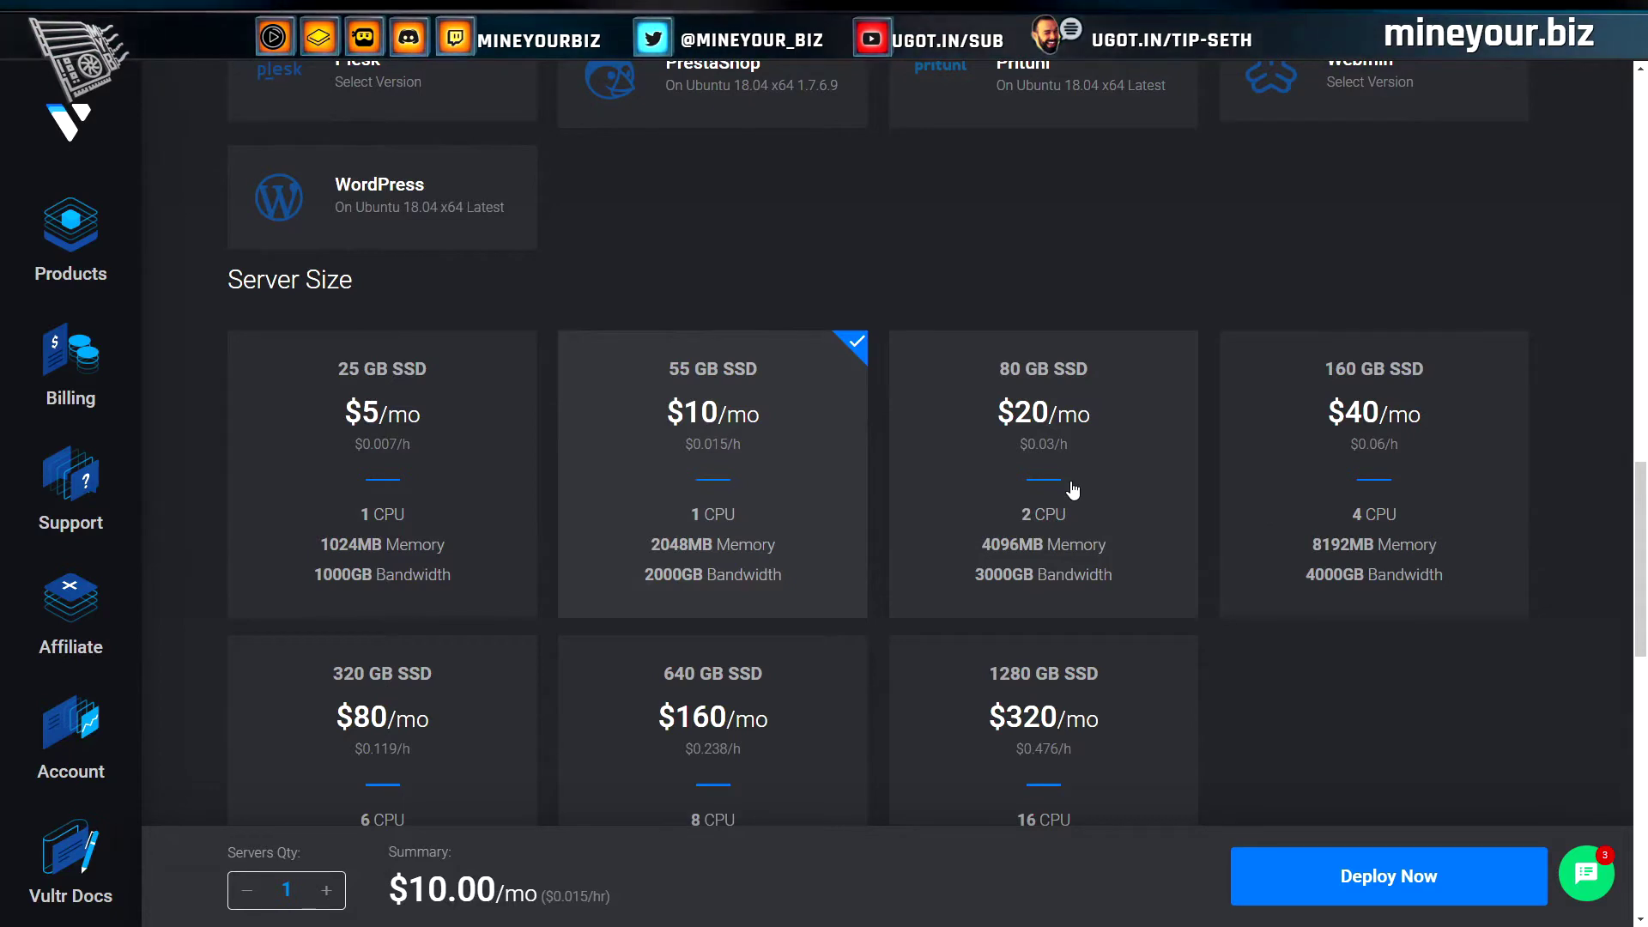
# Pick the $5/mo 25 GB SSD plan, name the server NextCloud_Tutorial, and deploy it
pyautogui.click(454, 452)
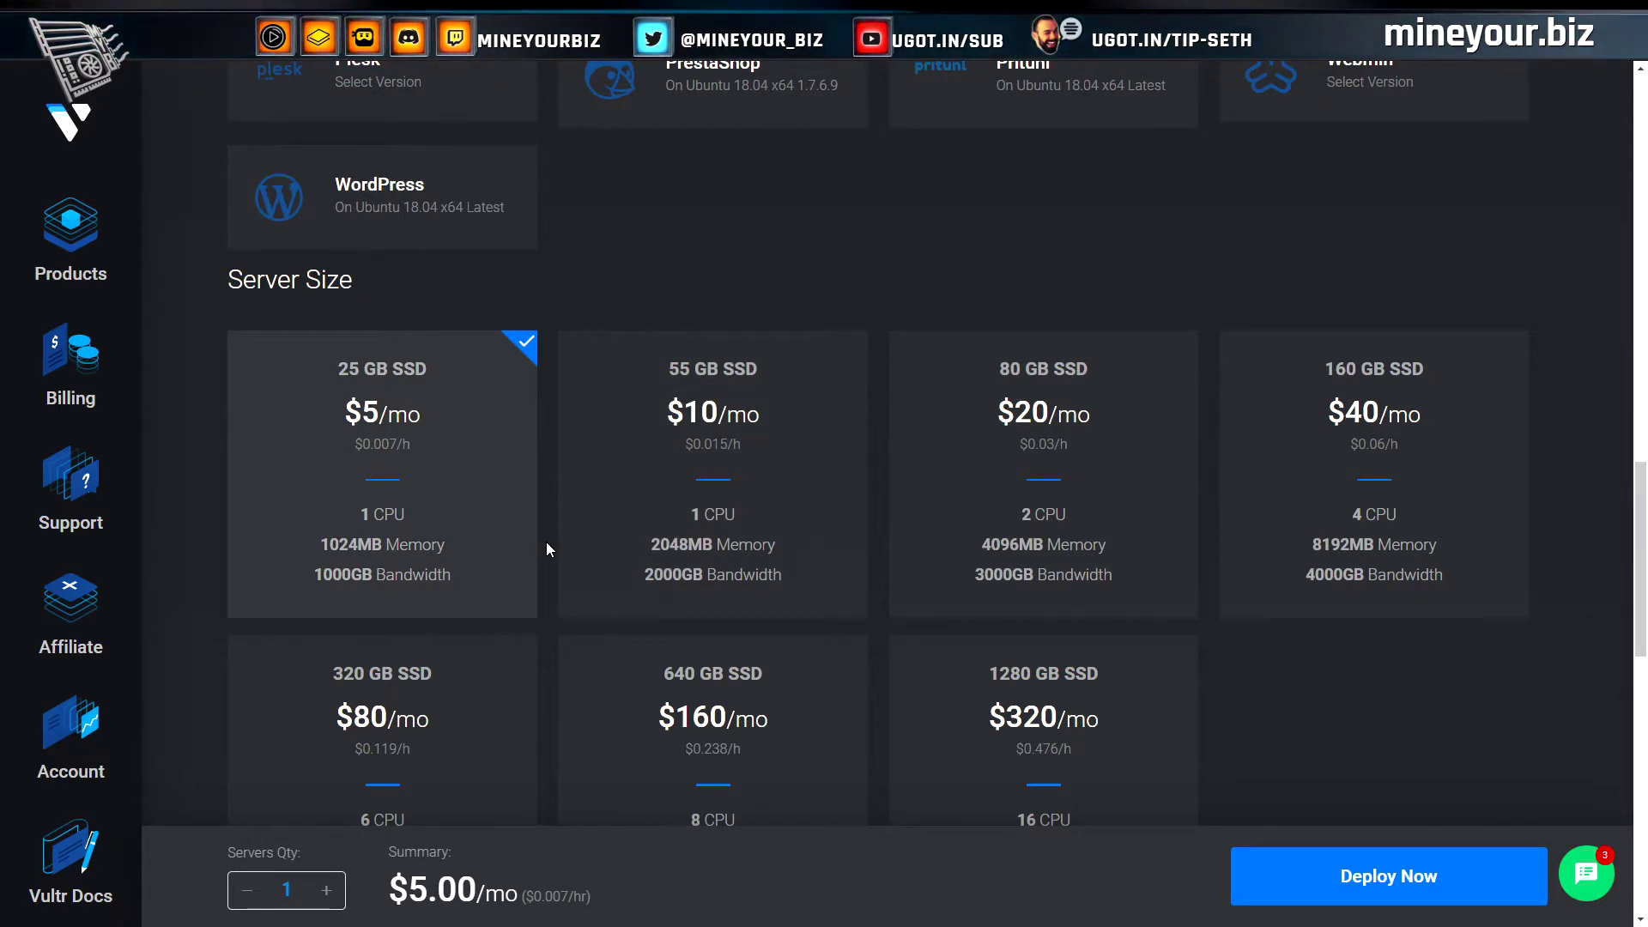
pyautogui.scroll(3, 547, 544)
pyautogui.scroll(-5, 548, 547)
pyautogui.scroll(-5, 547, 552)
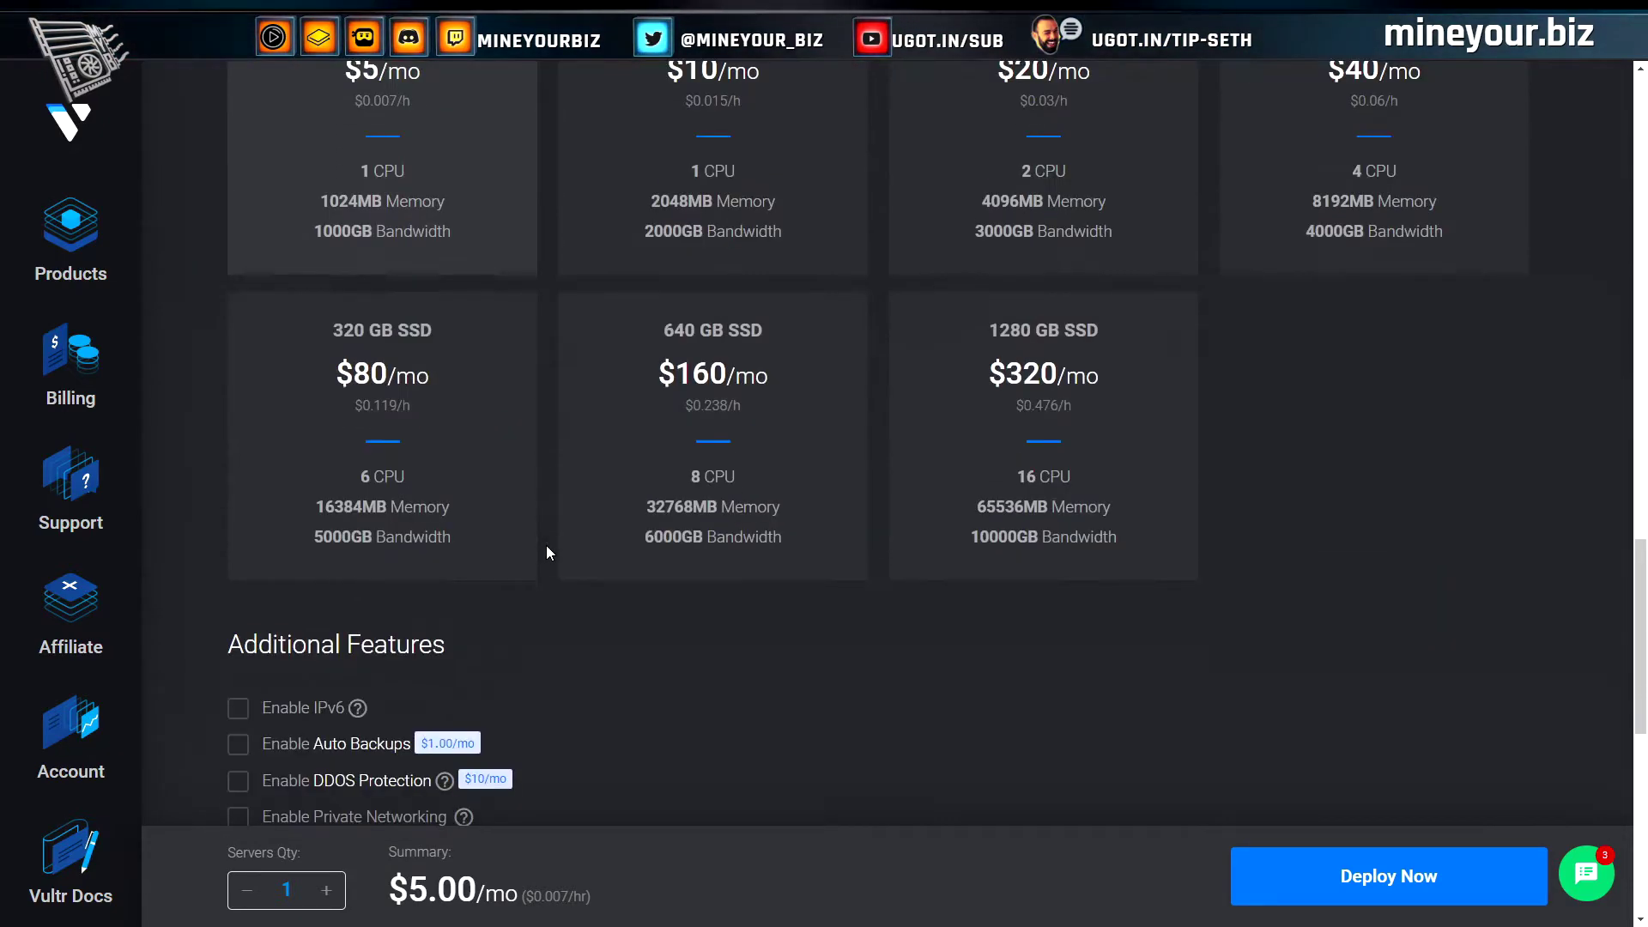
pyautogui.scroll(-6, 575, 554)
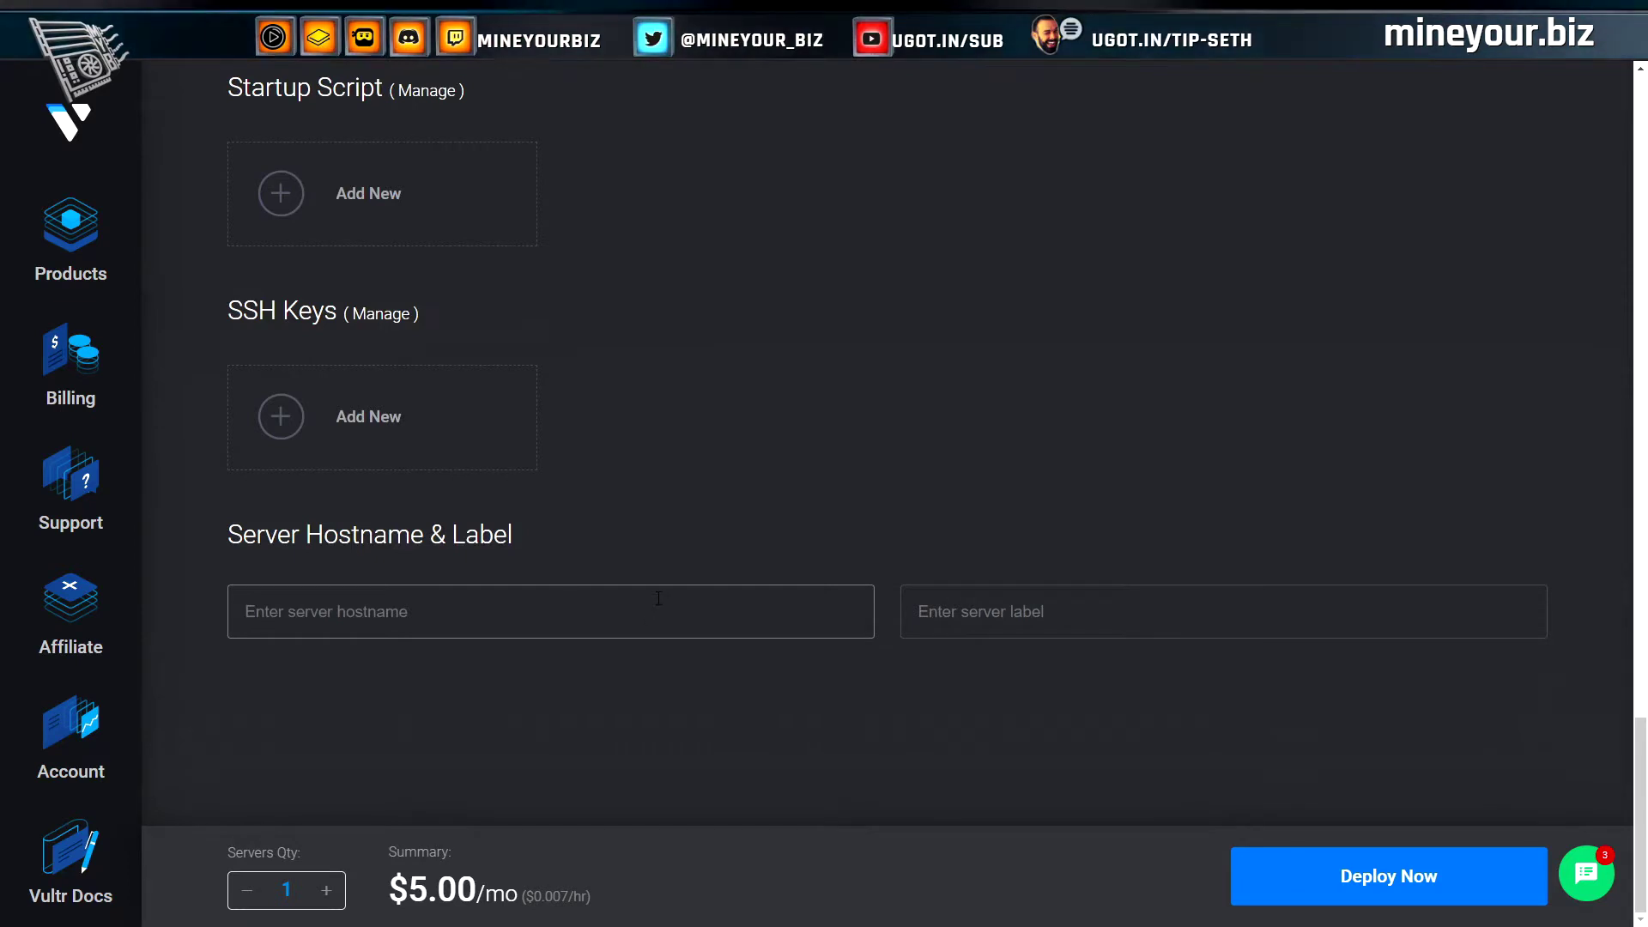
pyautogui.write('NextCloud_')
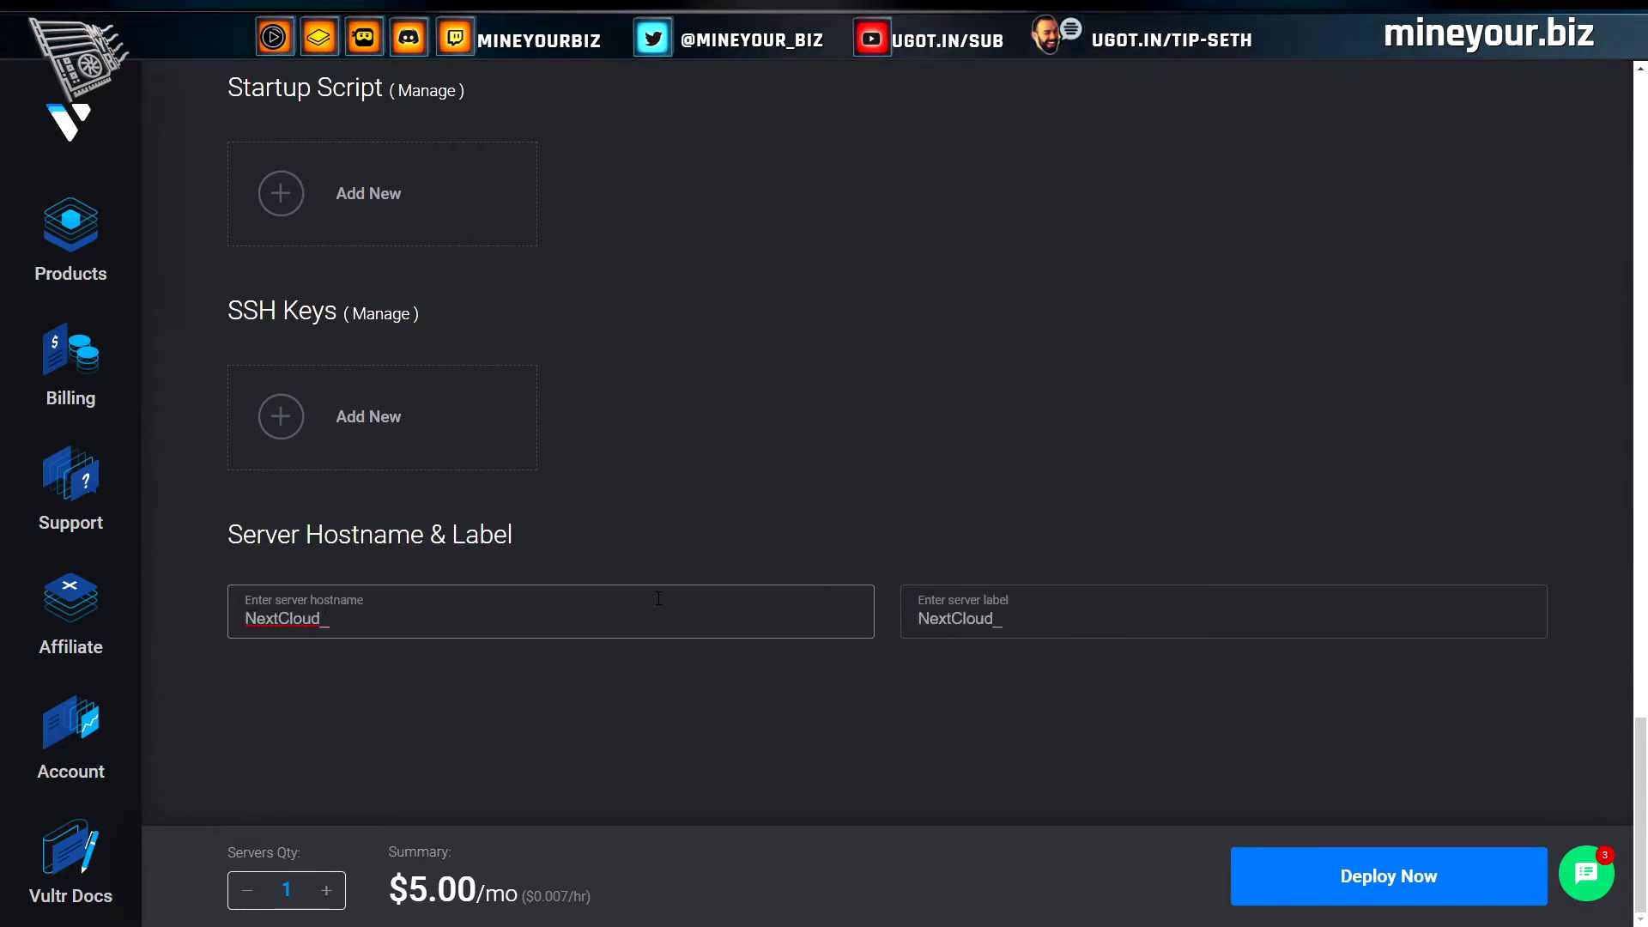
pyautogui.write('Tutorial')
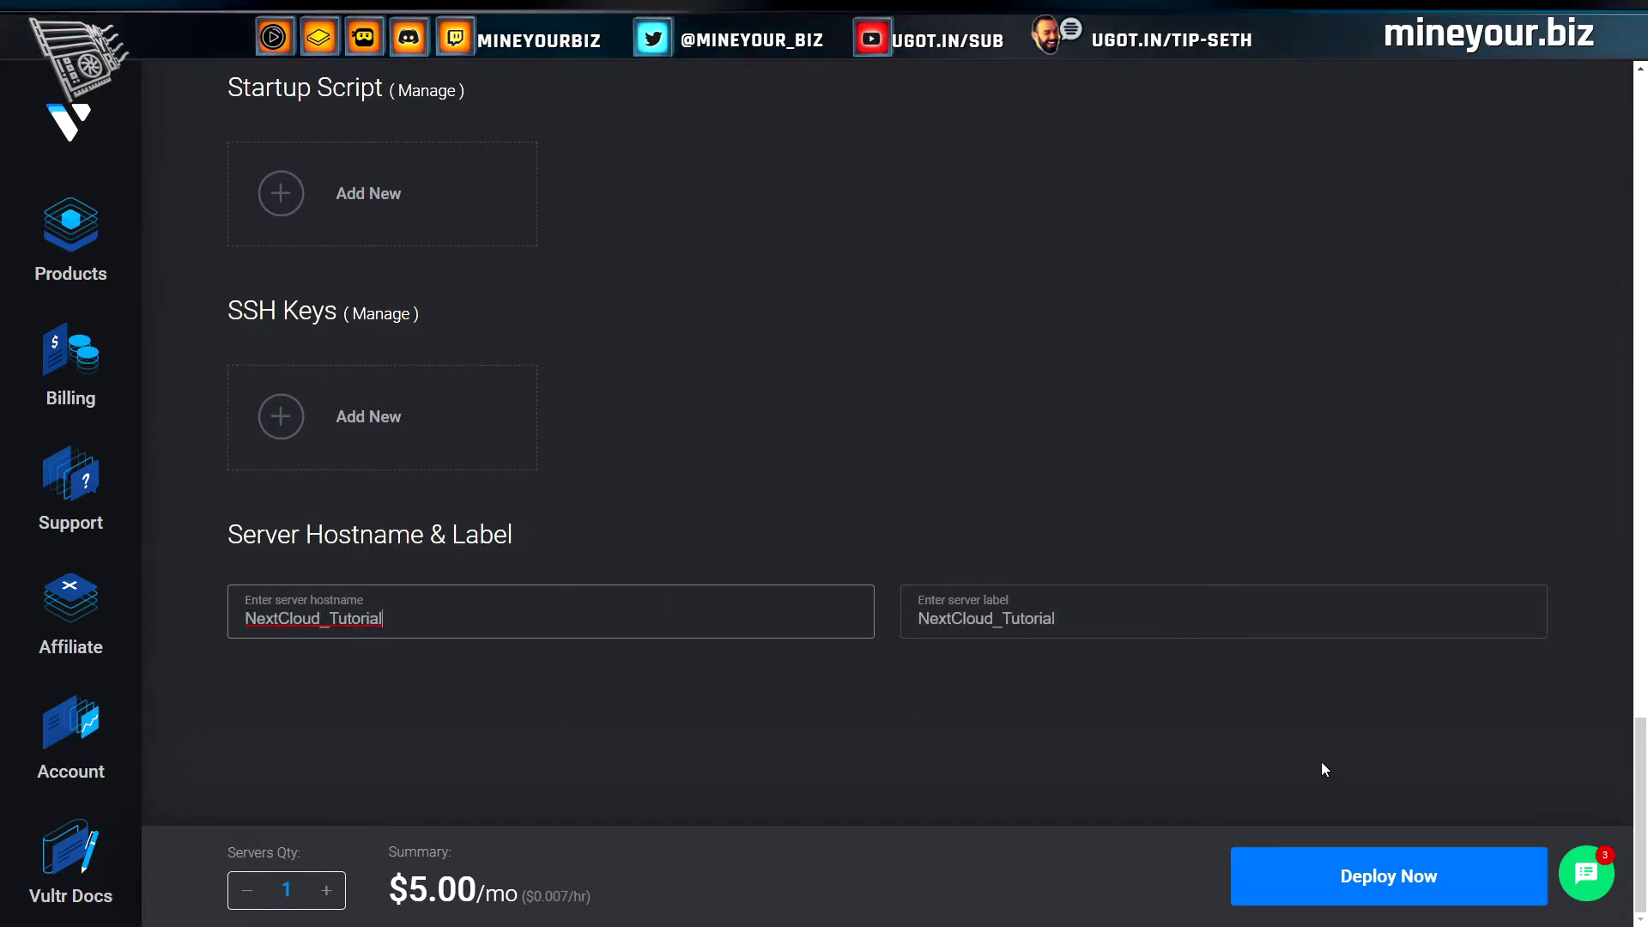
pyautogui.click(1388, 876)
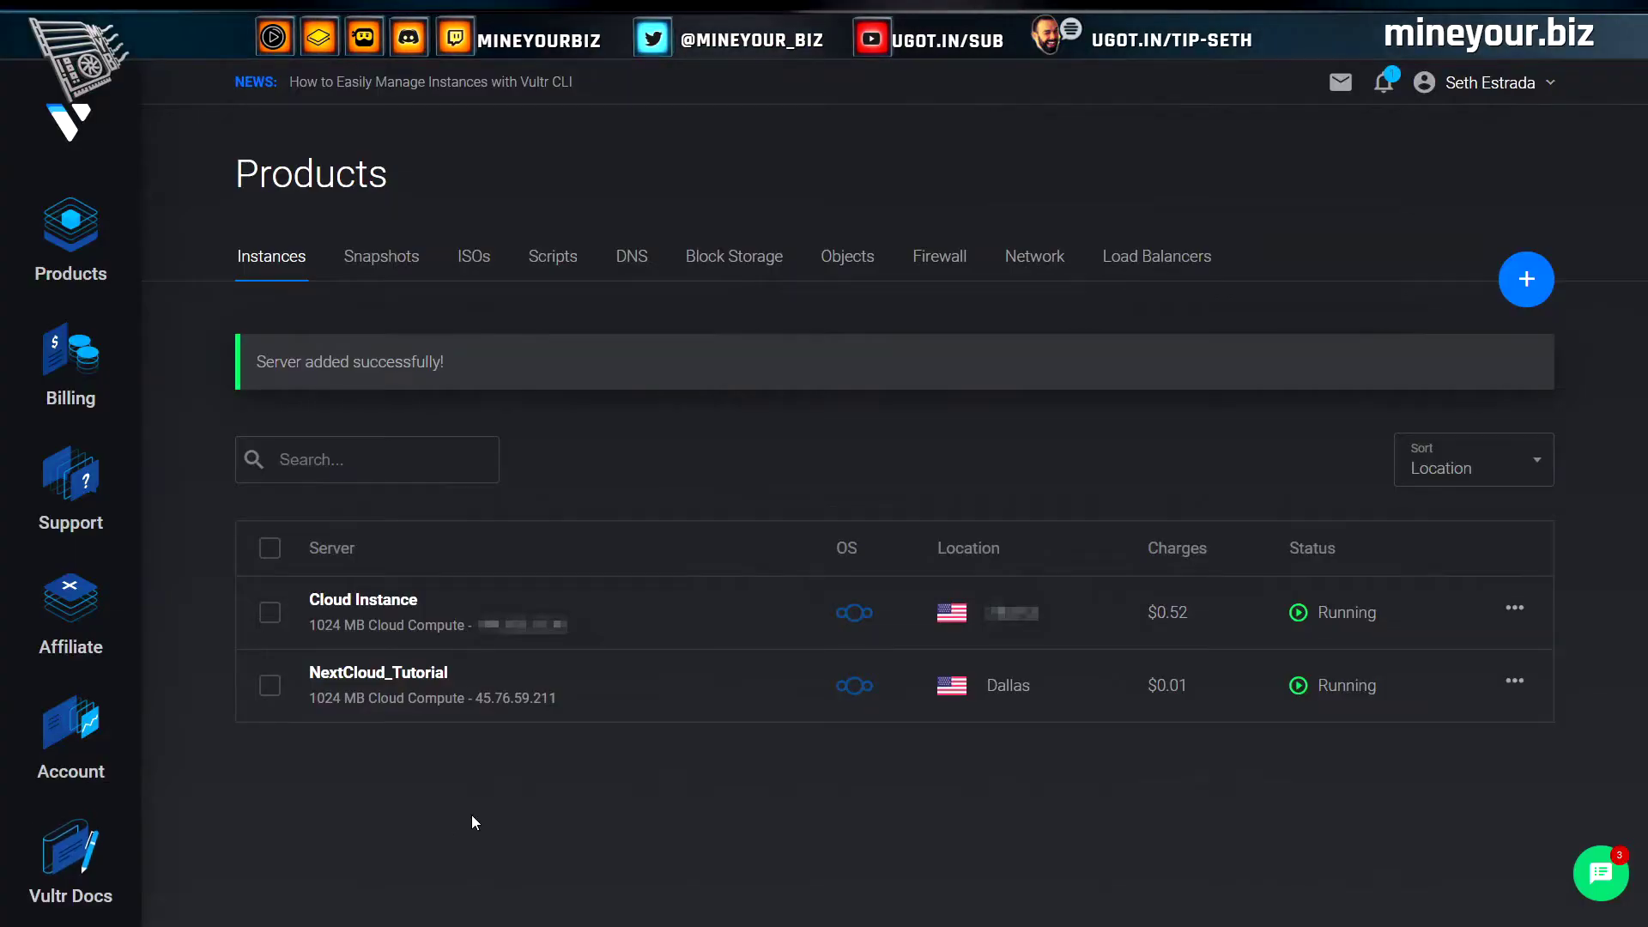
# Open the NextCloud_Tutorial server's overview page from the Instances list
pyautogui.click(399, 676)
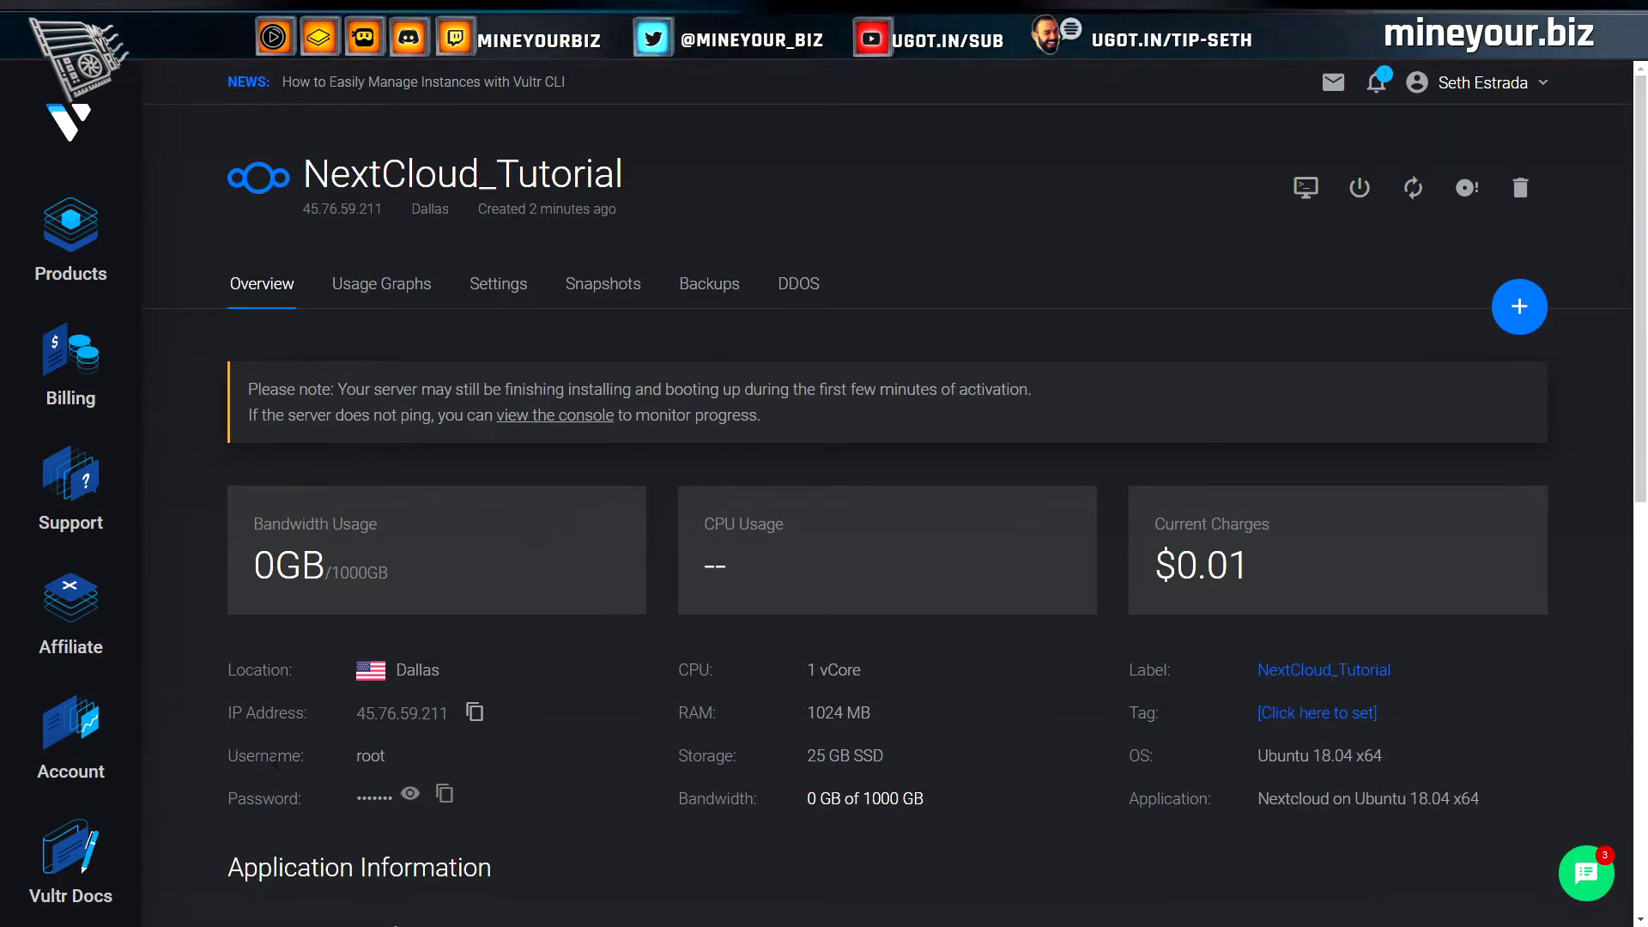
# Copy the admin credentials from the installation details and load 45.76.59.211 in the browser
pyautogui.scroll(-1, 257, 772)
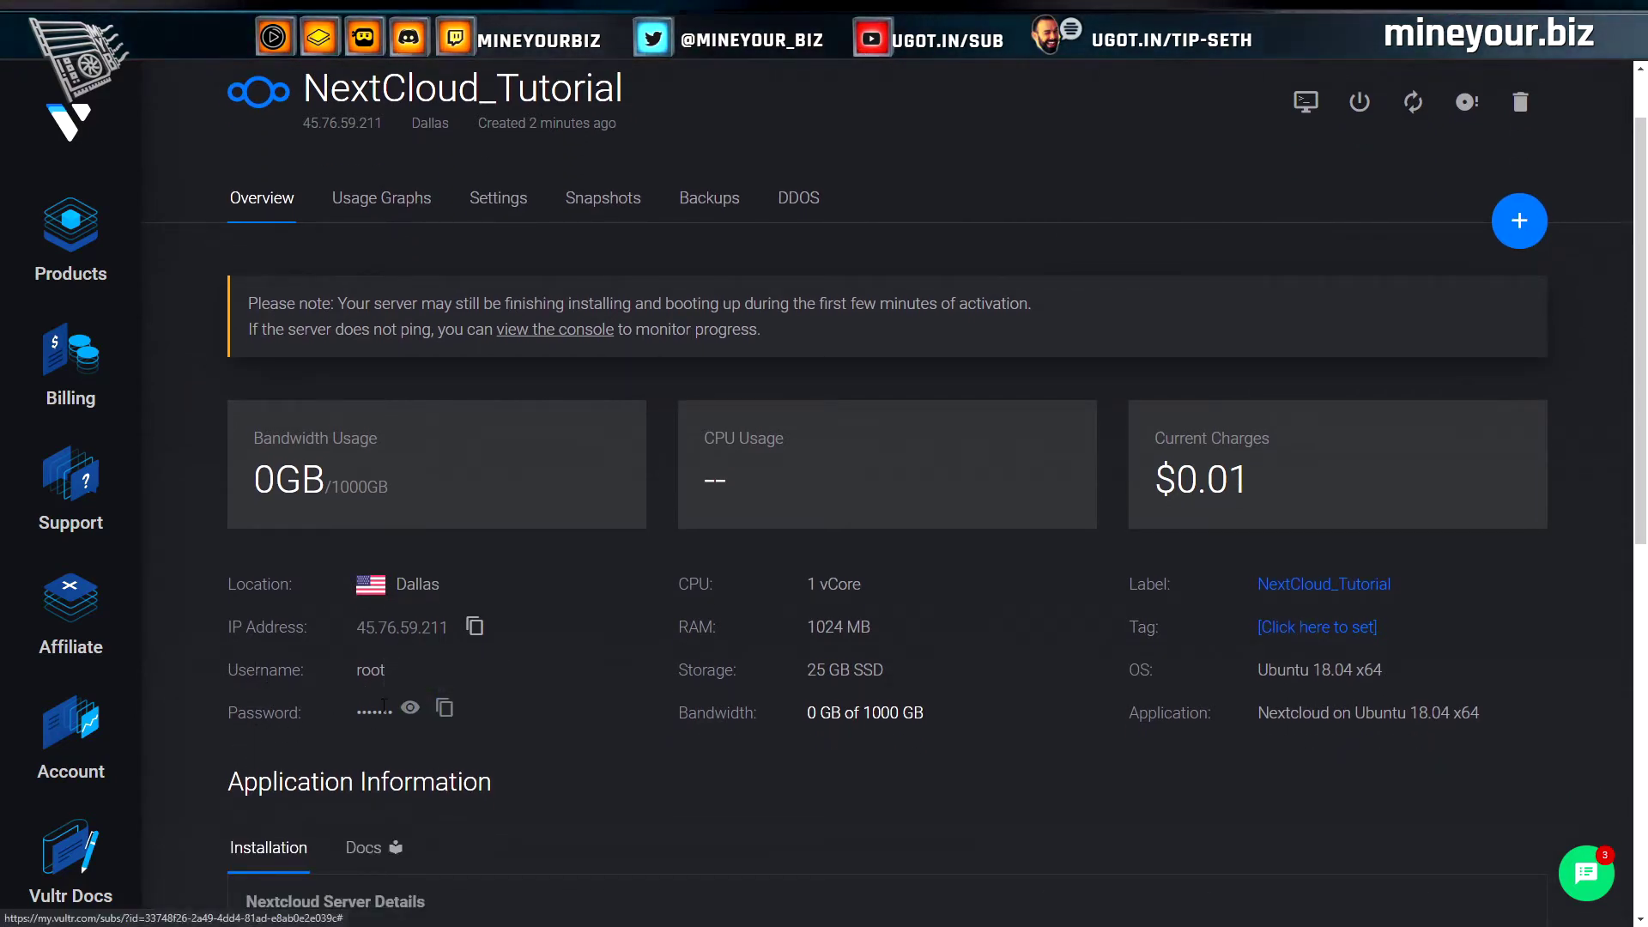
pyautogui.scroll(-1, 356, 631)
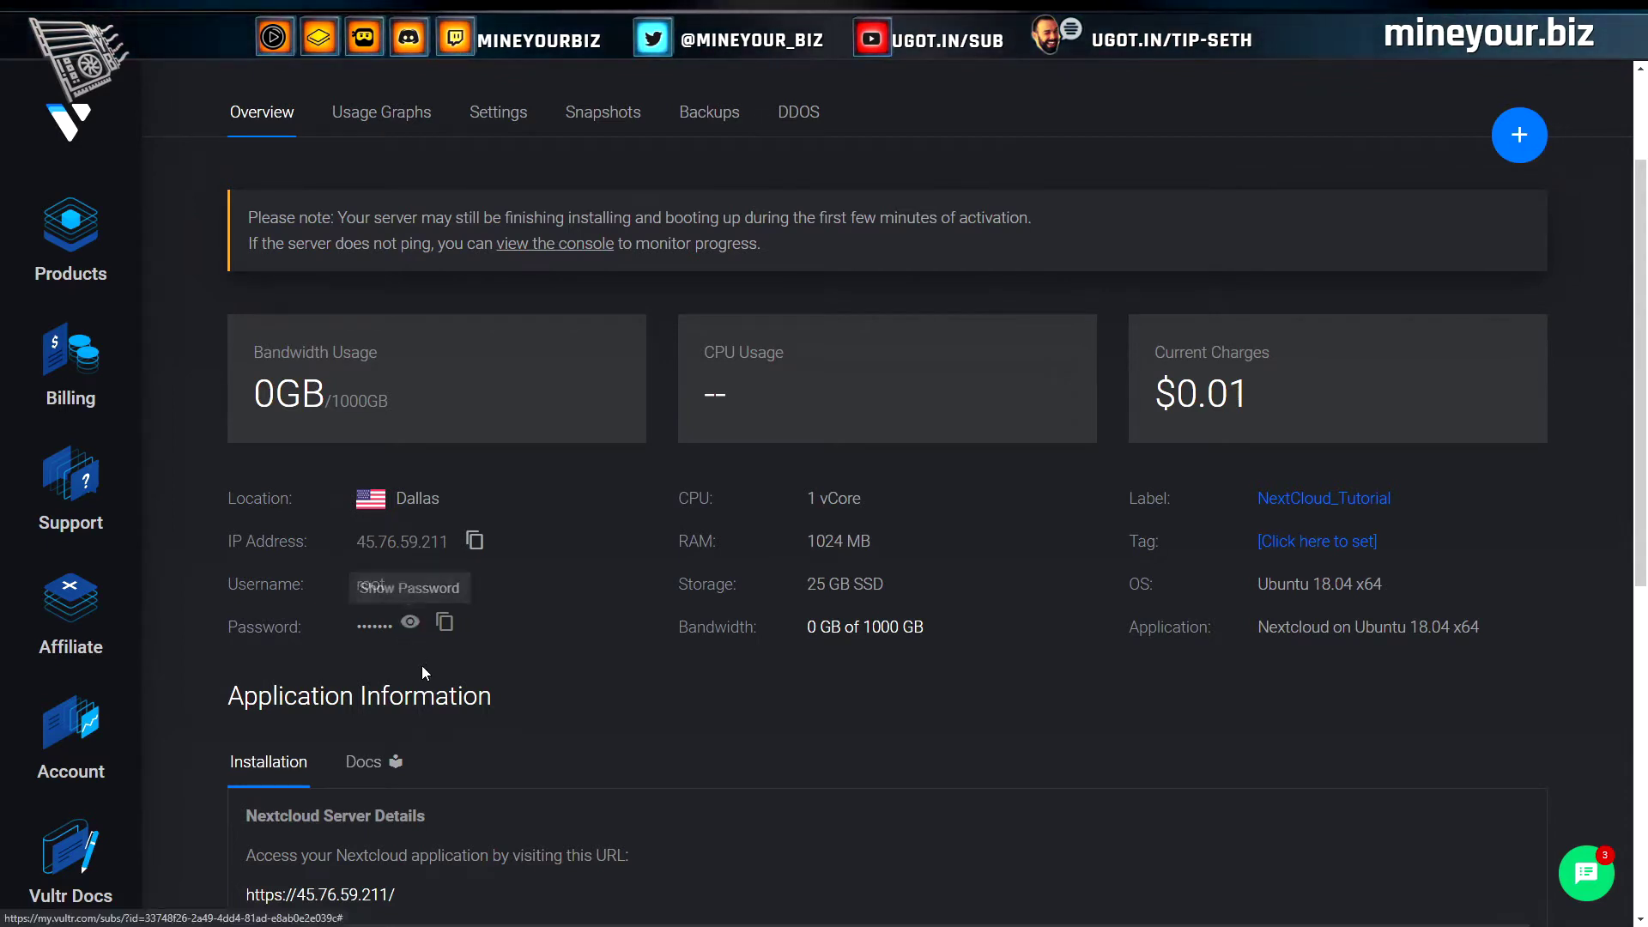
pyautogui.scroll(-4, 424, 672)
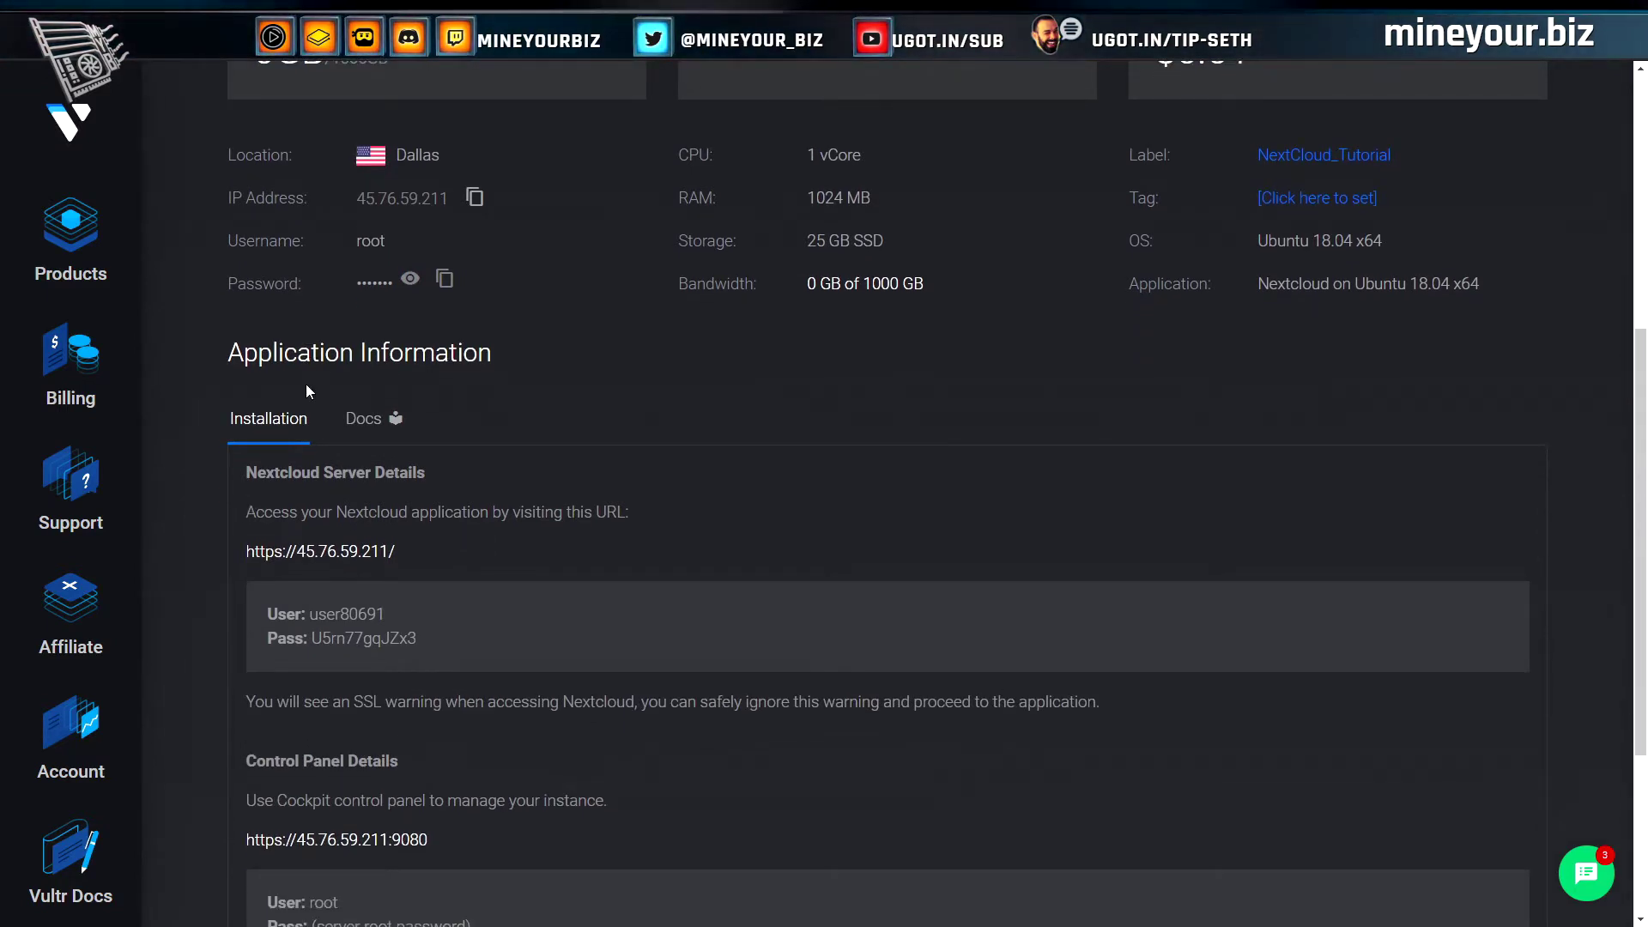
pyautogui.scroll(-2, 244, 425)
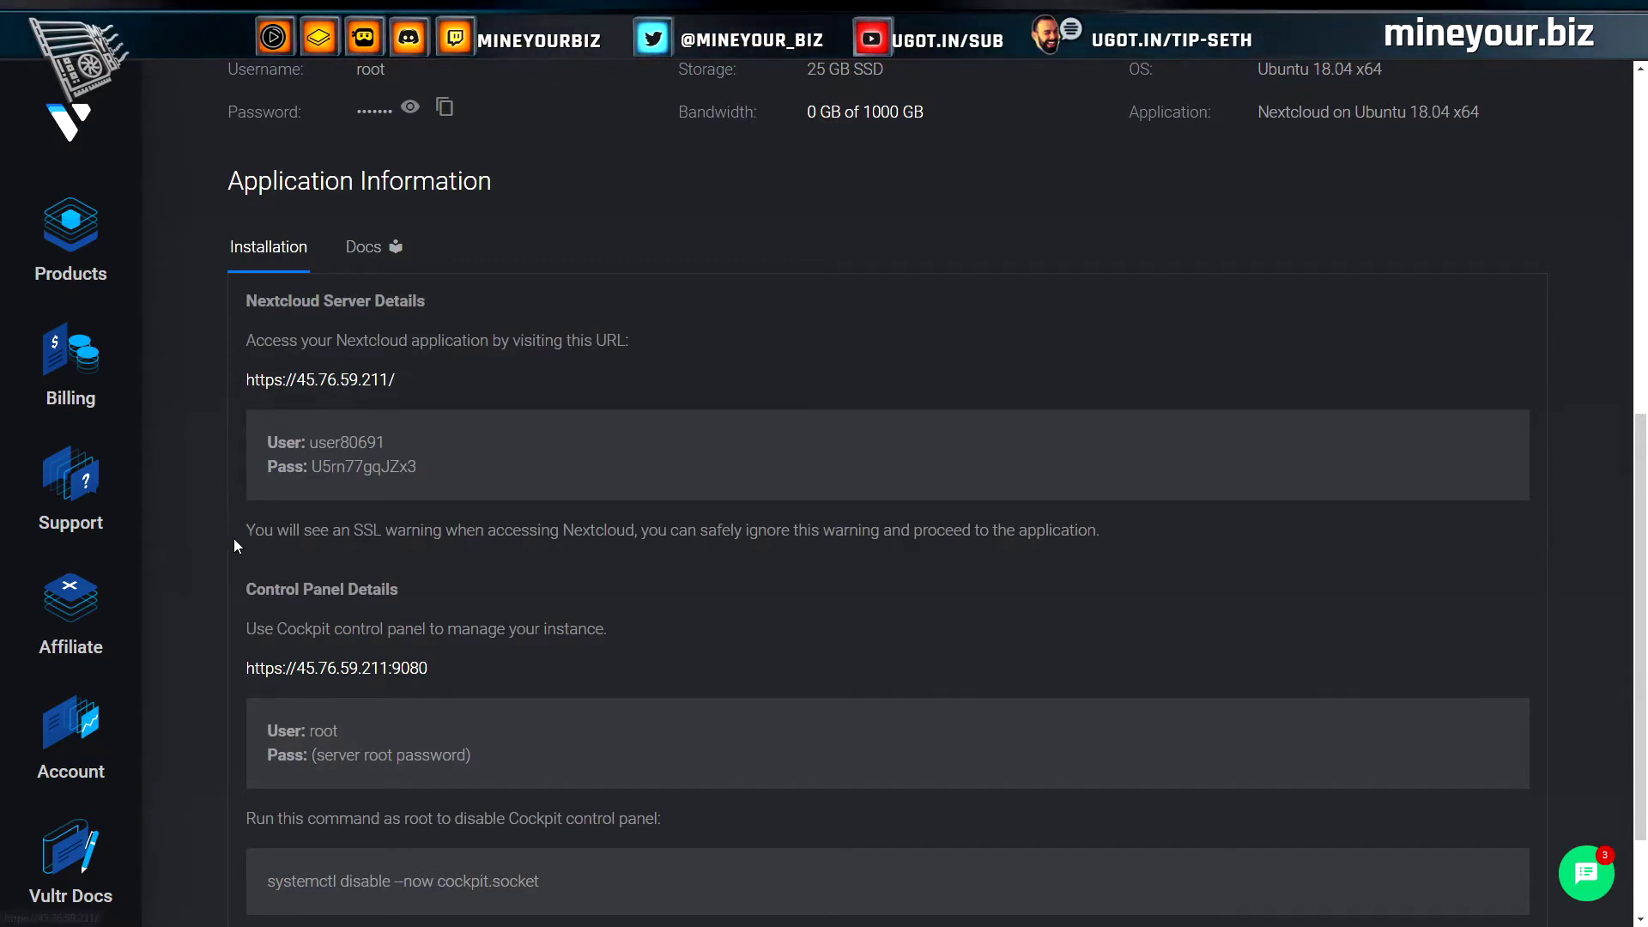
pyautogui.doubleClick(347, 442)
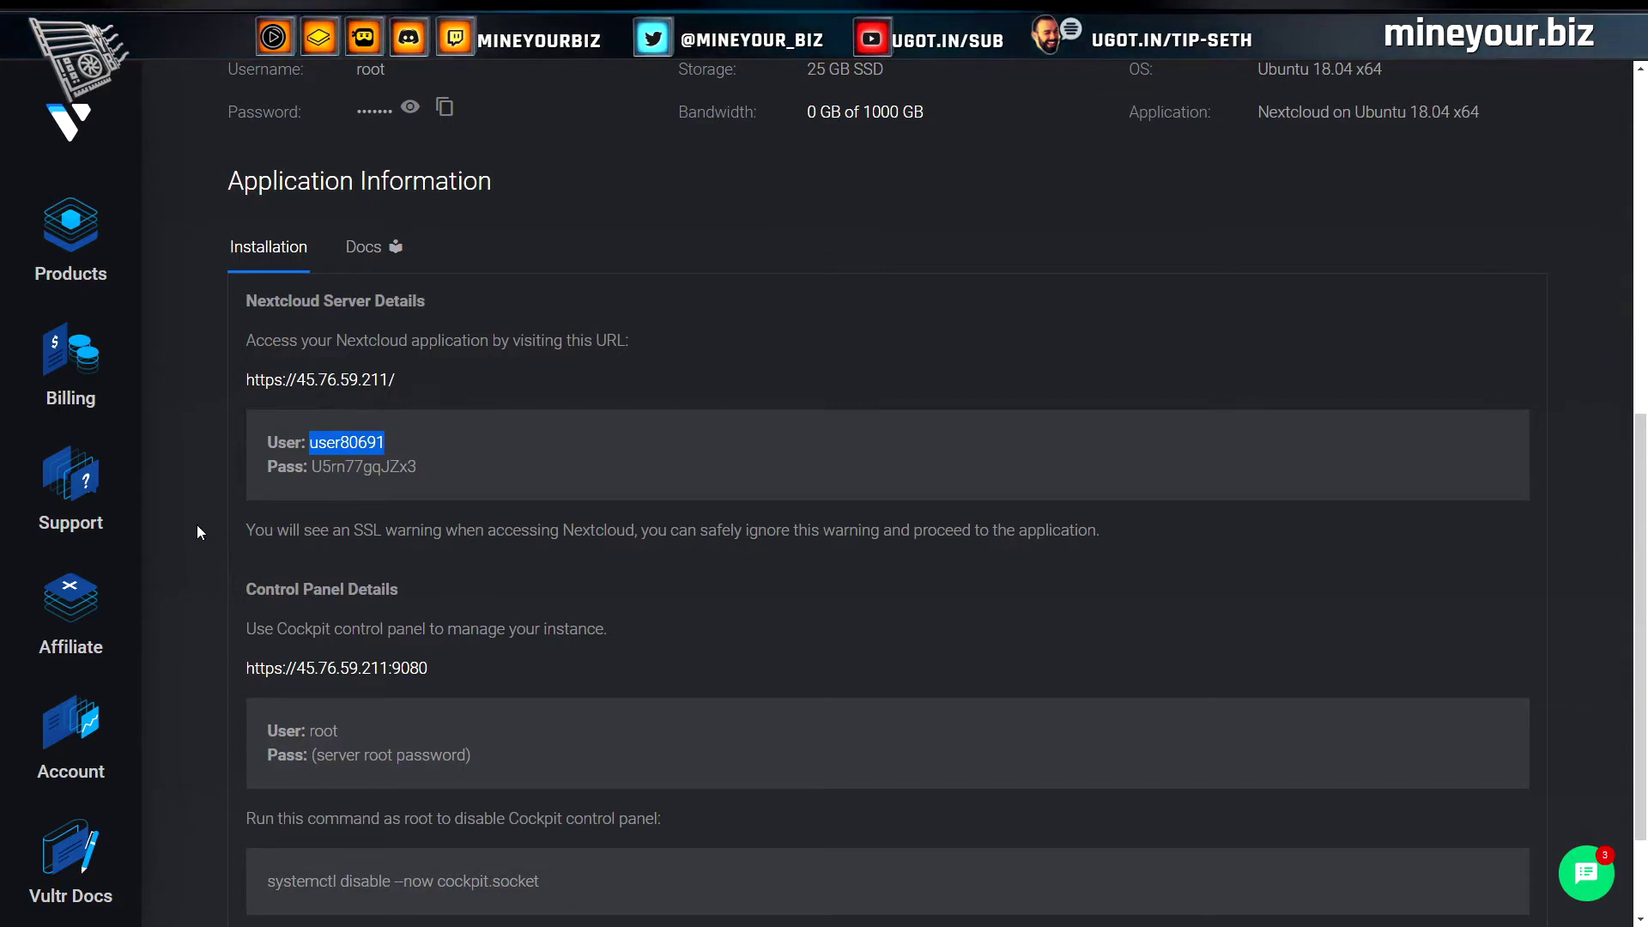
pyautogui.hotkey('ctrl', 'Tab')
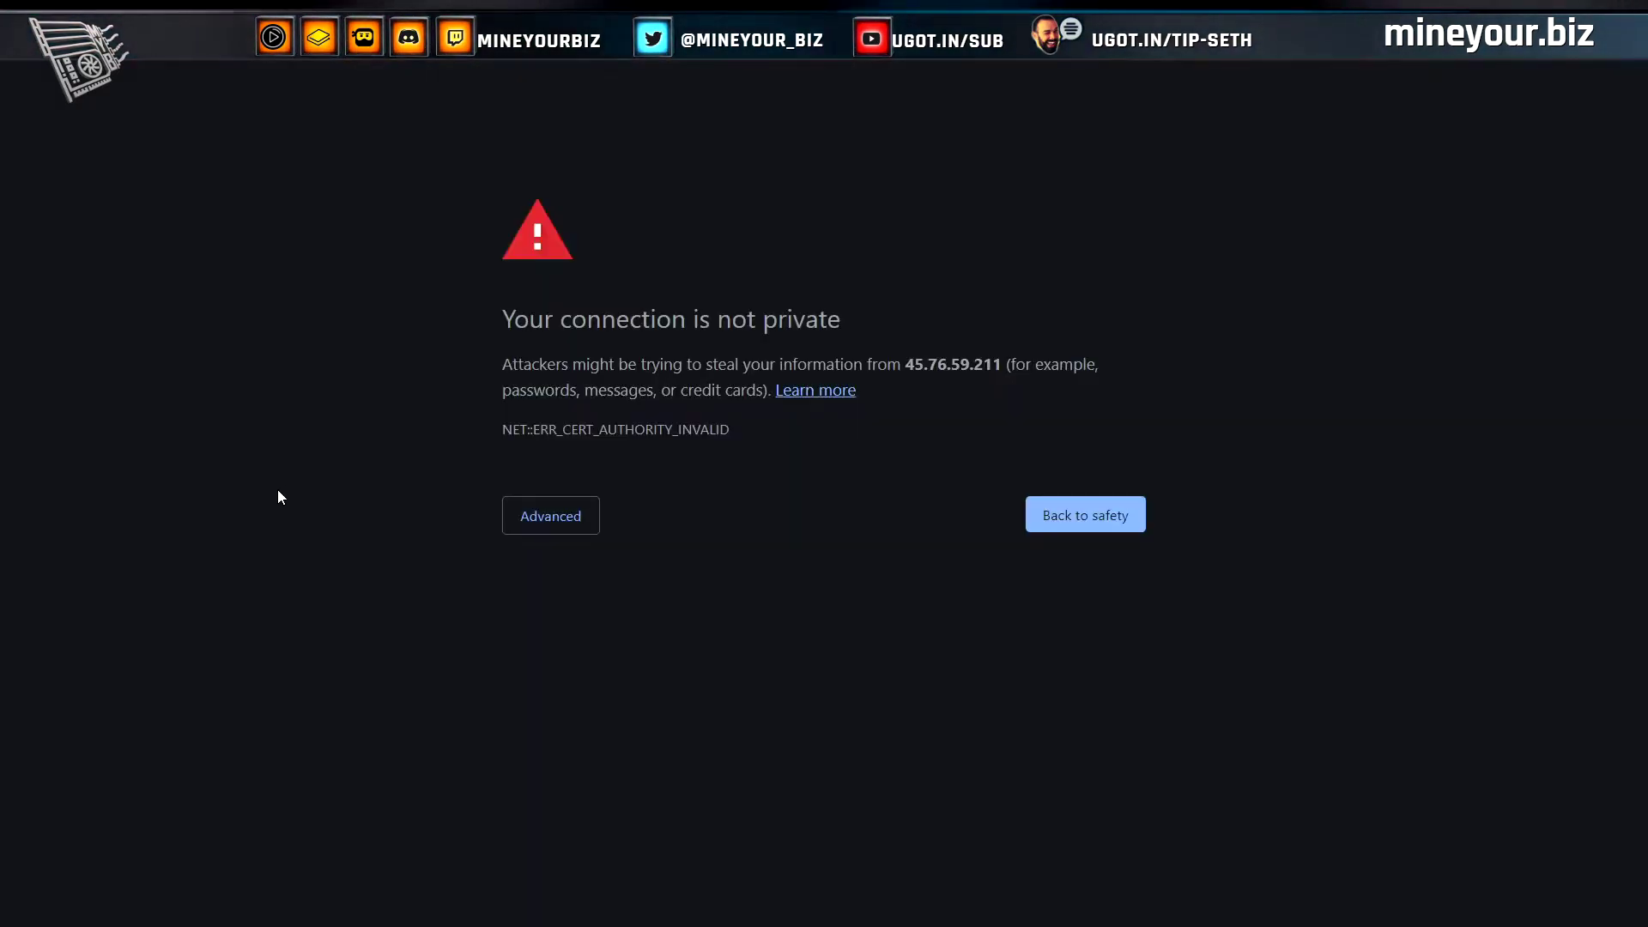
# Proceed past the certificate warning to 45.76.59.211 and inspect the site's cookies and storage
pyautogui.click(558, 519)
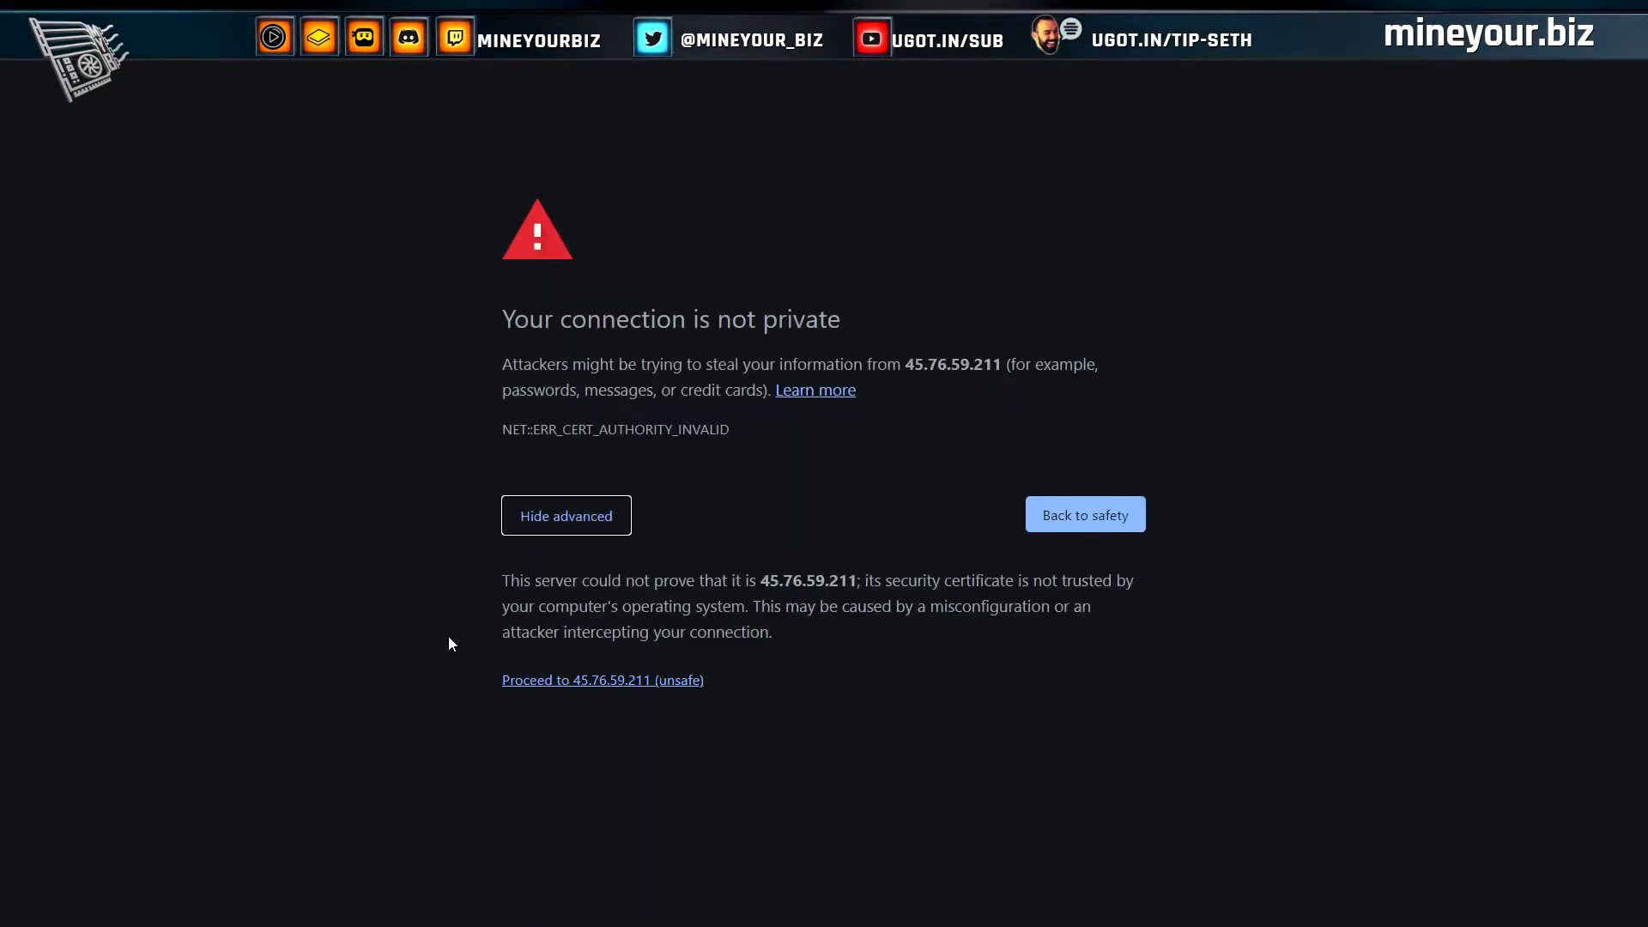
pyautogui.click(599, 682)
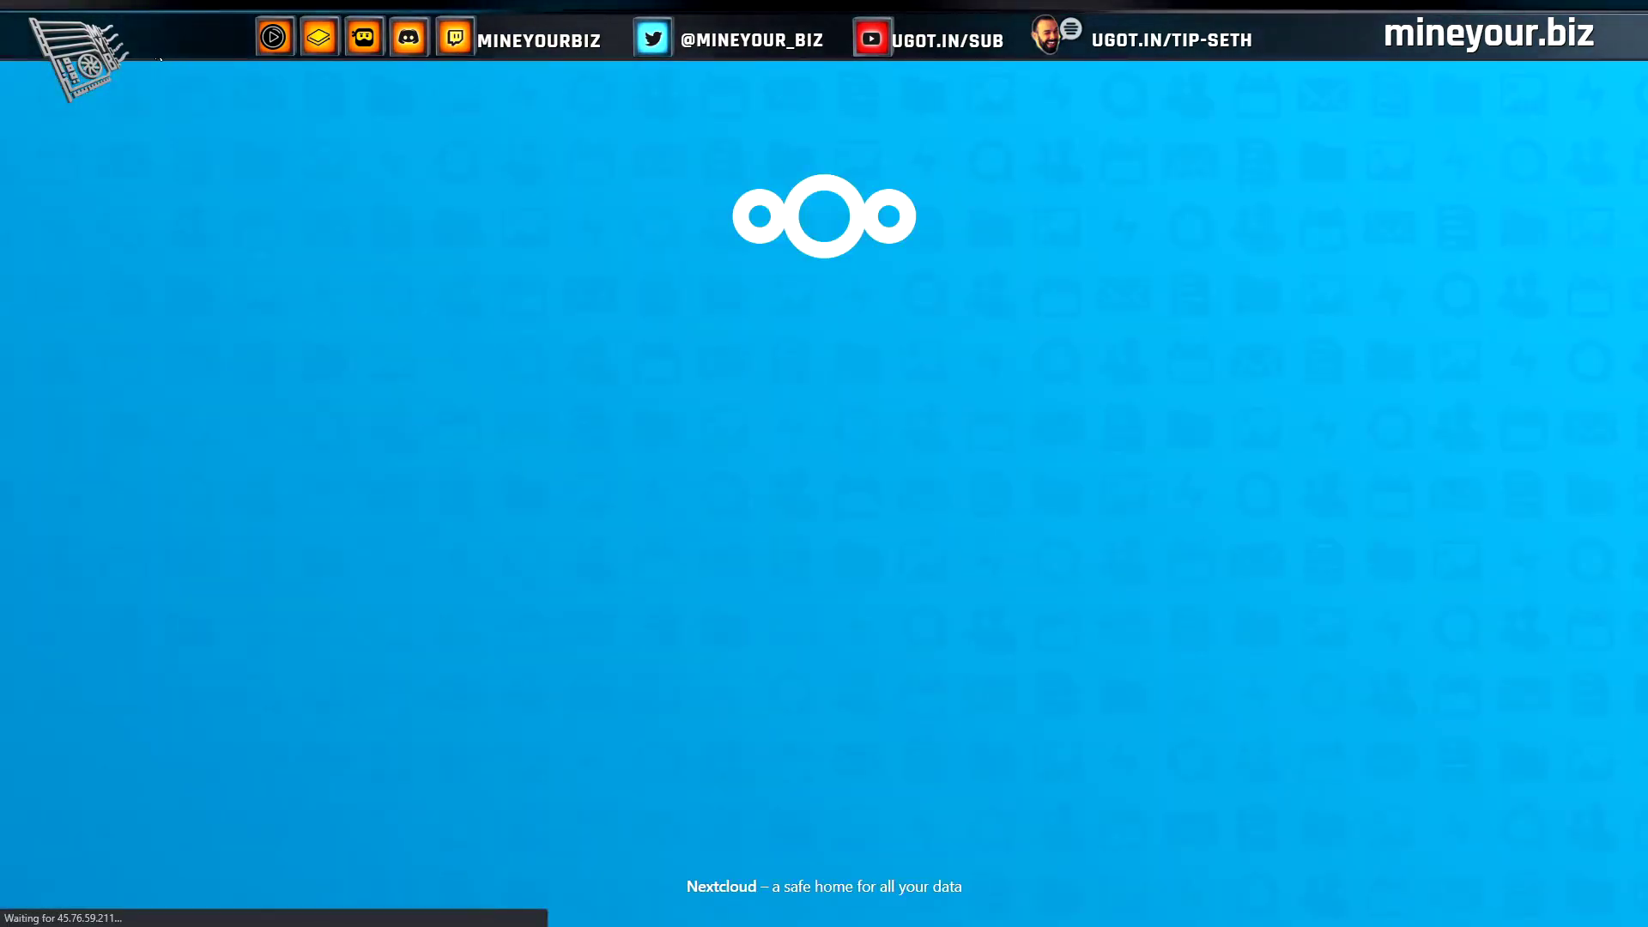
pyautogui.click(158, 58)
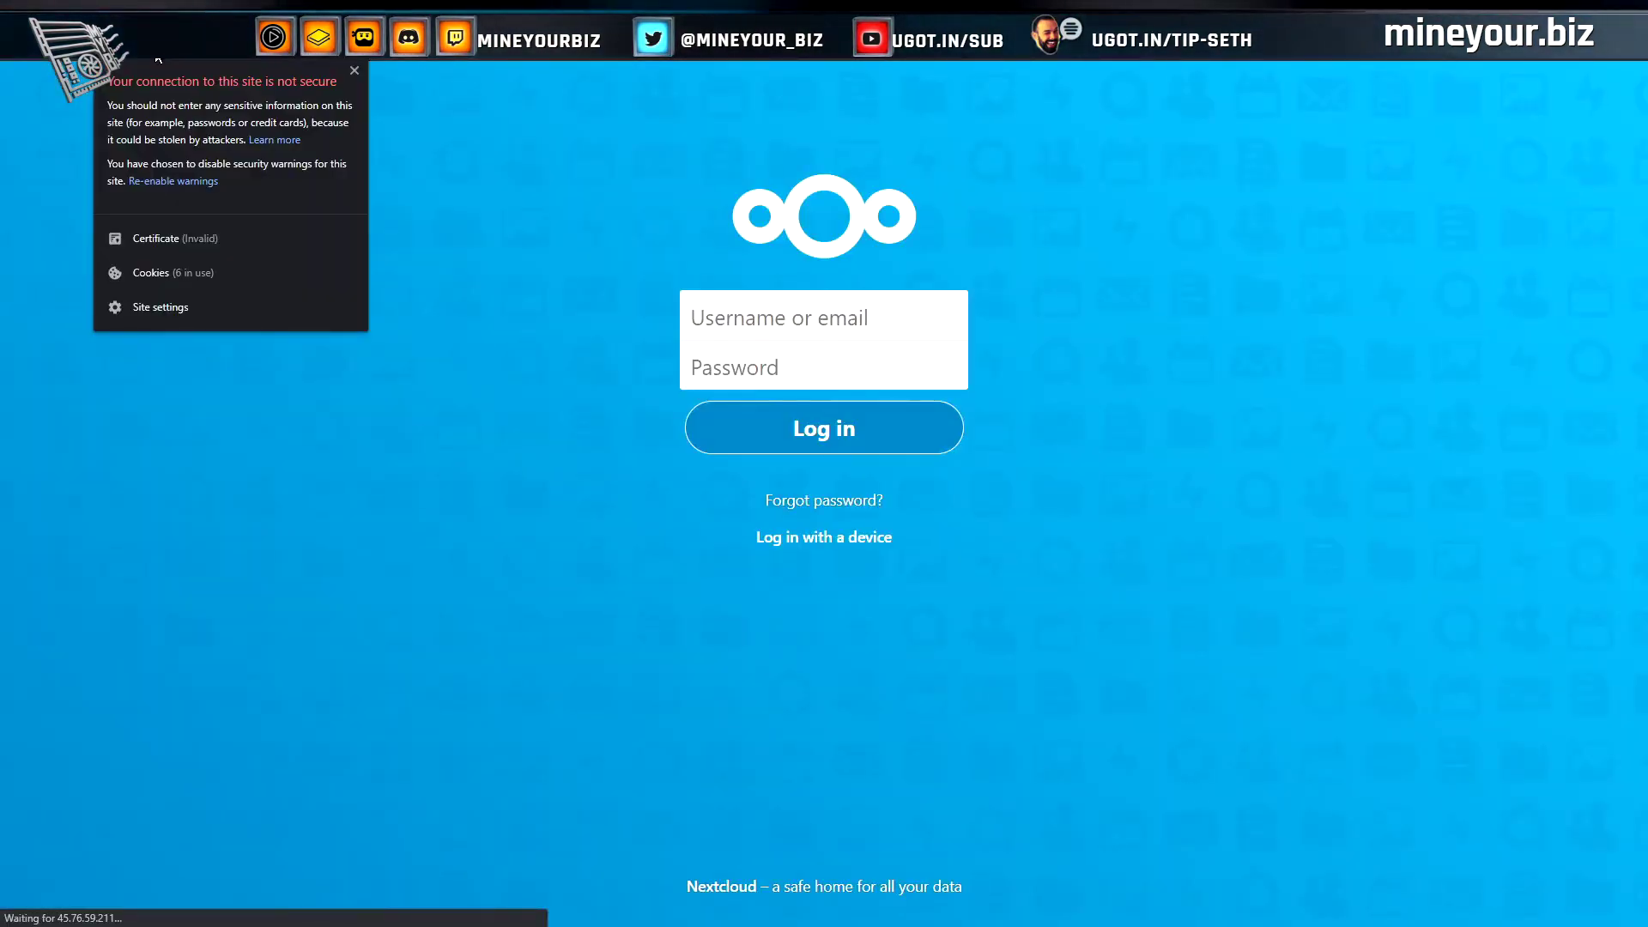
pyautogui.click(174, 273)
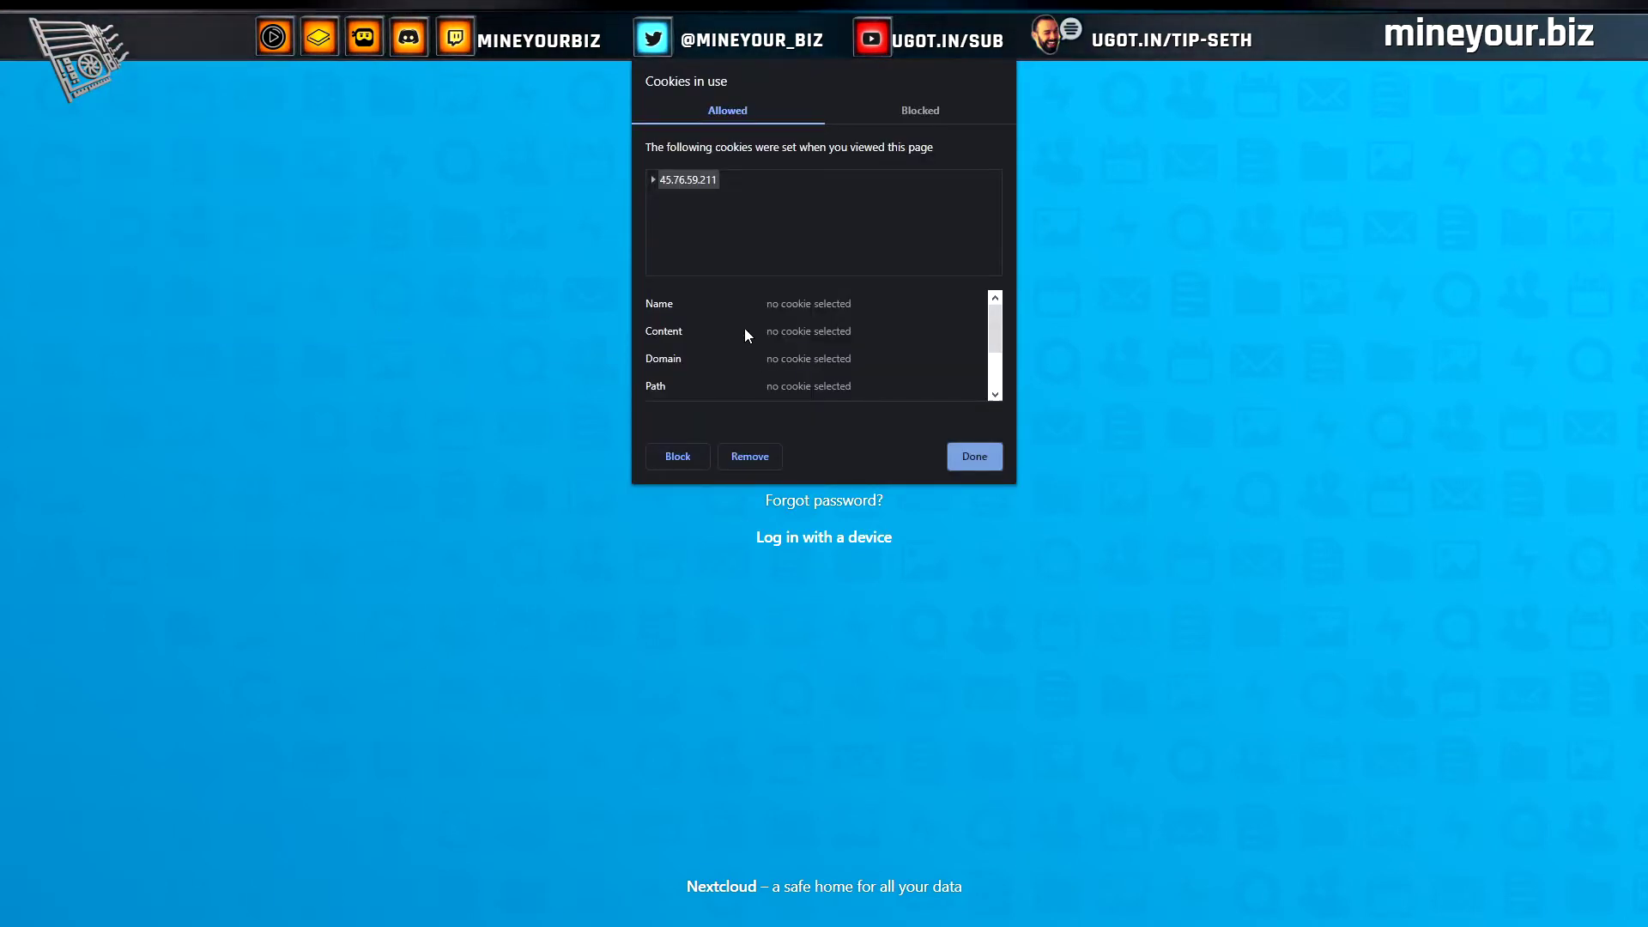
pyautogui.click(653, 179)
pyautogui.click(670, 198)
pyautogui.click(670, 217)
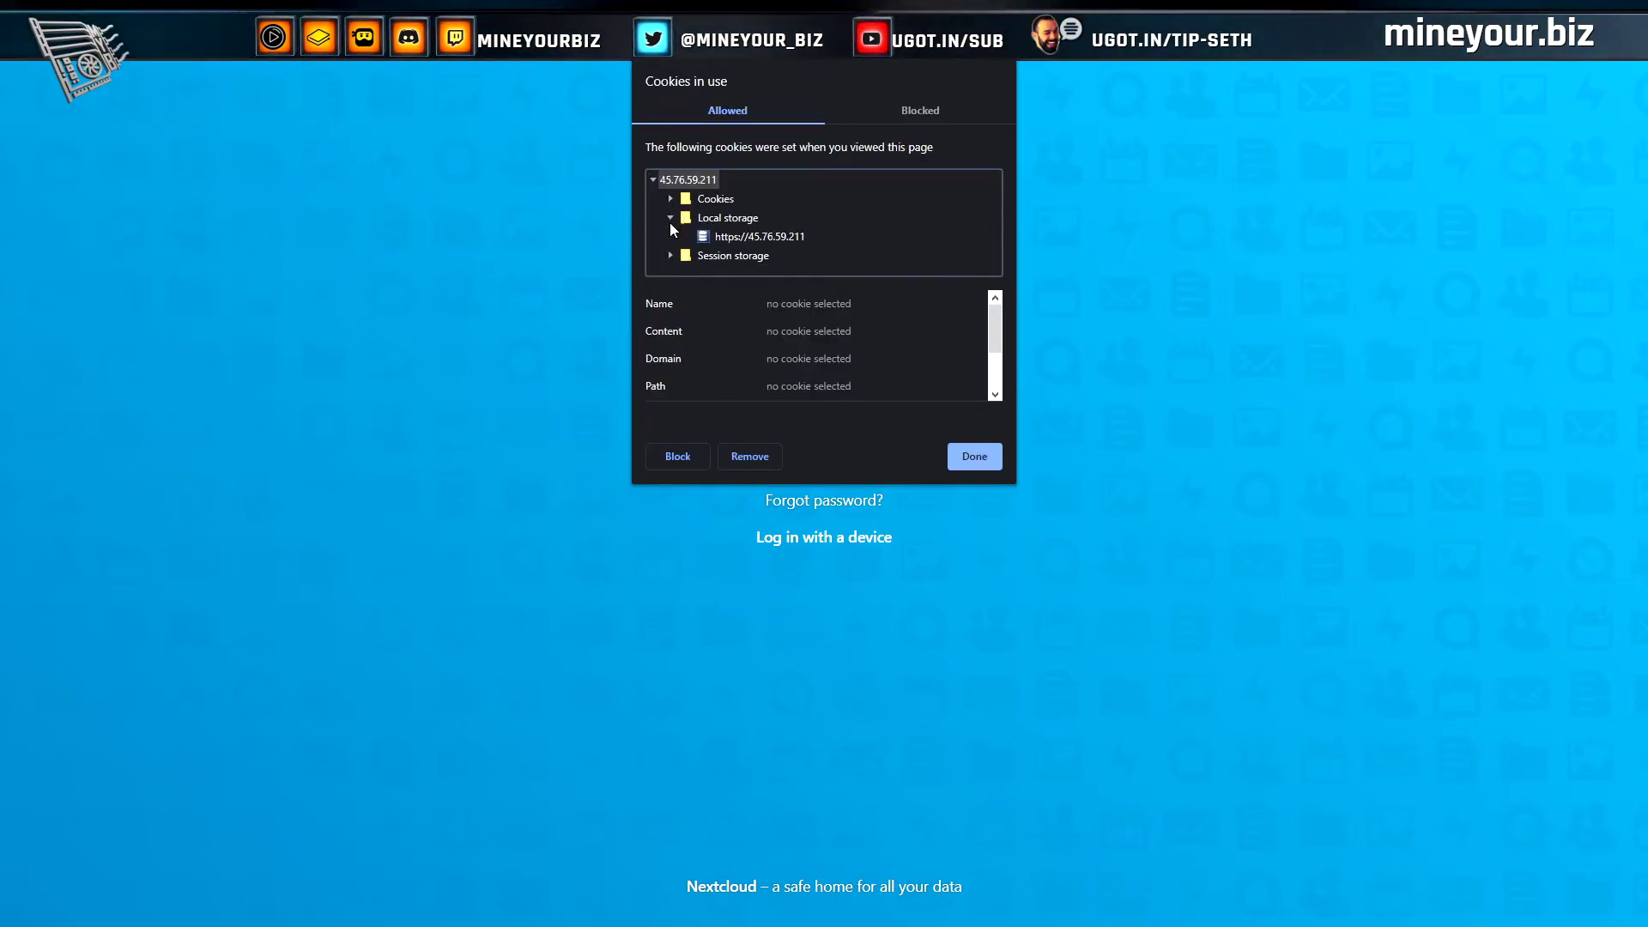
pyautogui.click(670, 221)
pyautogui.click(671, 236)
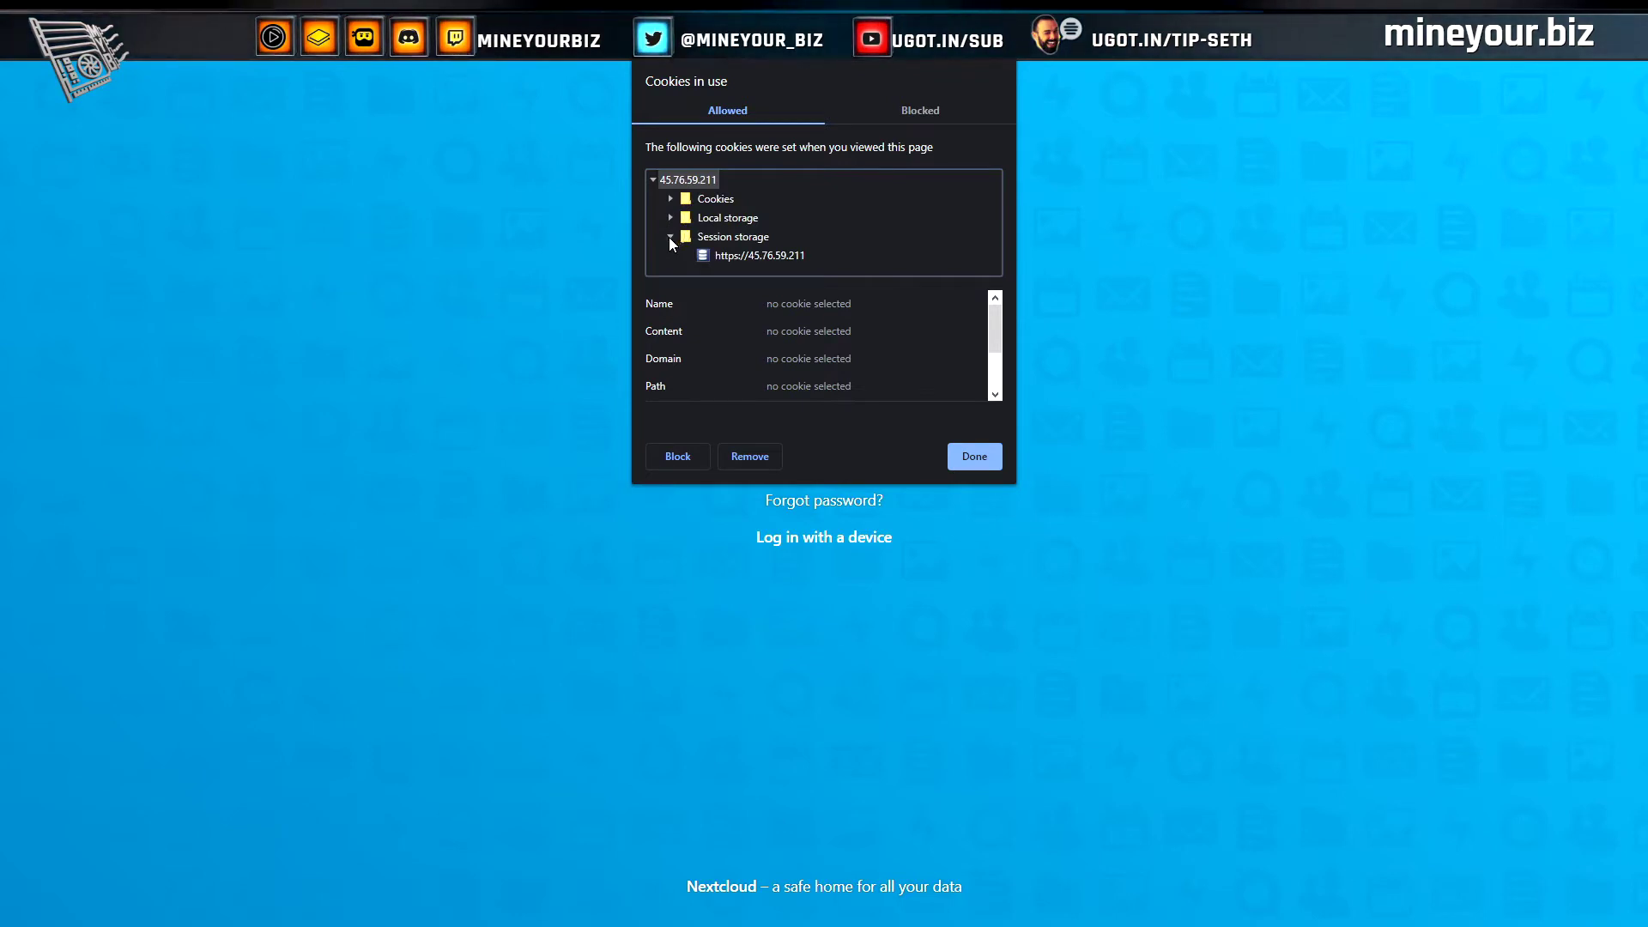
pyautogui.click(670, 237)
pyautogui.click(752, 457)
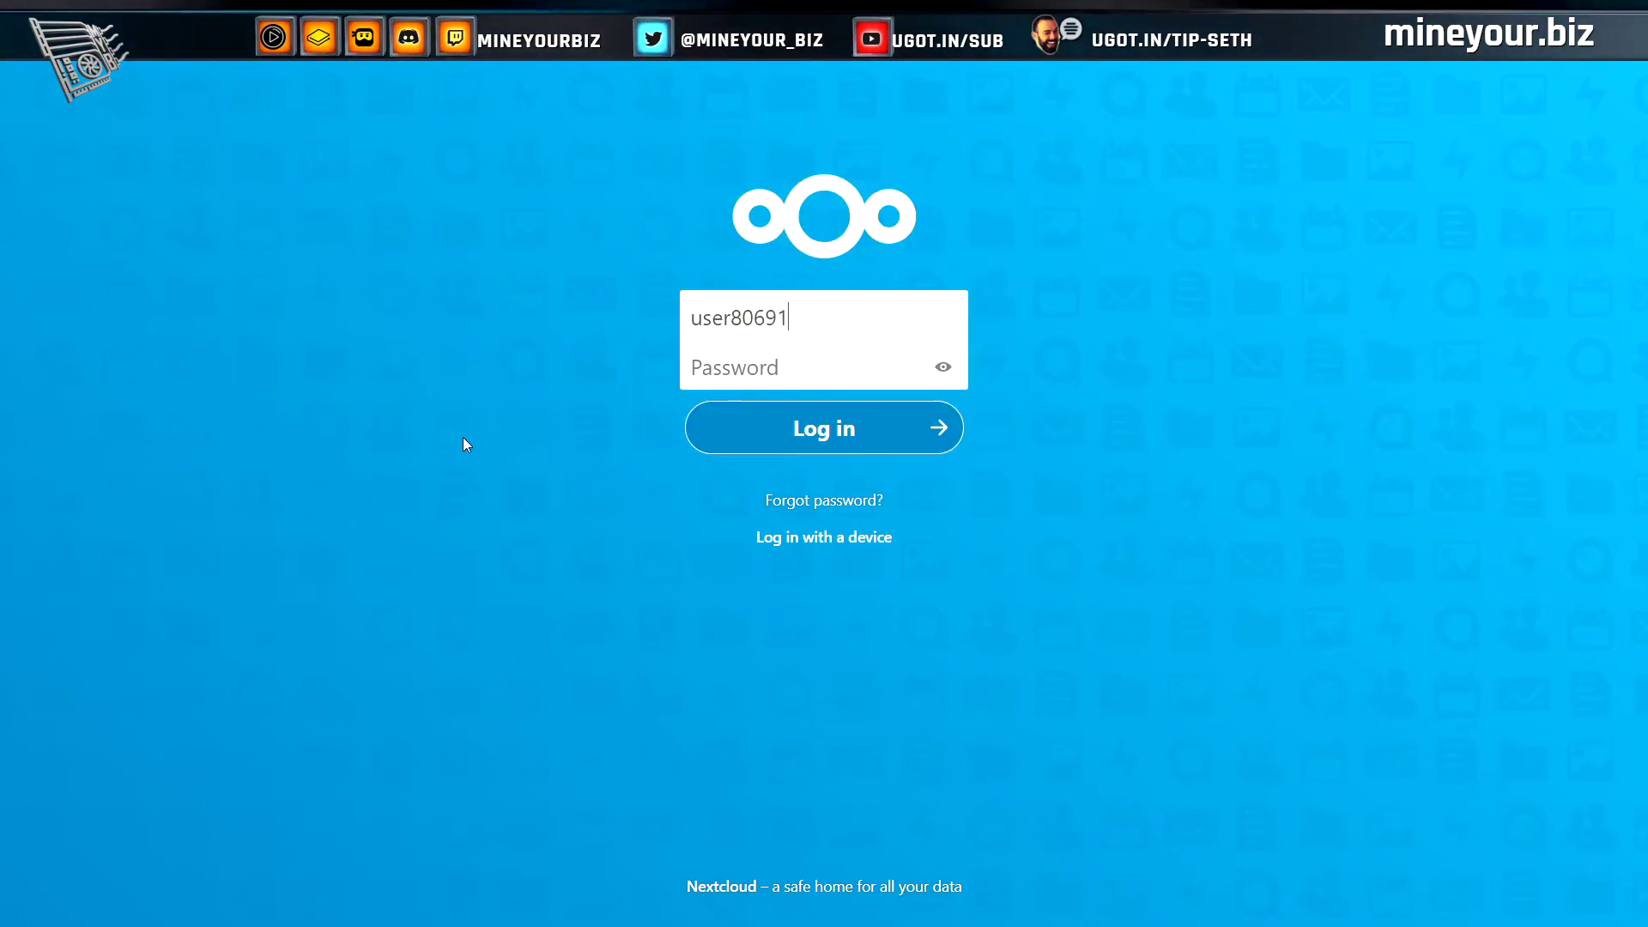
# Paste the copied admin password, log in to Nextcloud, and dismiss the welcome window
pyautogui.hotkey('alt', 'Tab')
pyautogui.hotkey('ctrl', 'c')
pyautogui.hotkey('alt', 'Tab')
pyautogui.press('Tab')
pyautogui.hotkey('ctrl', 'v')
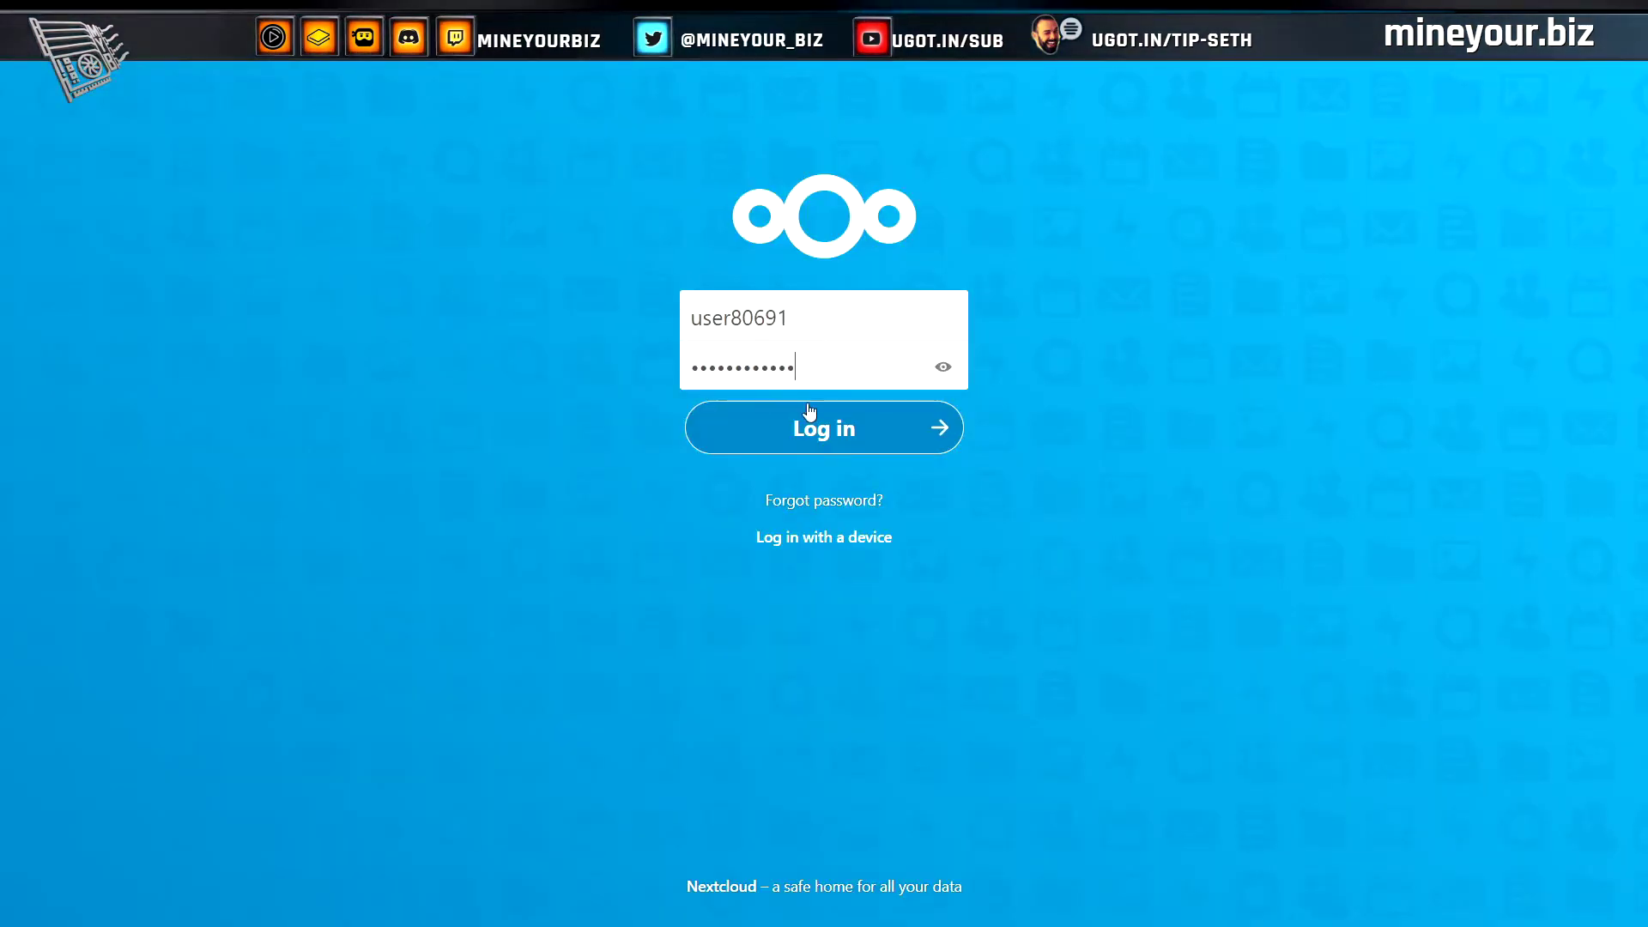
pyautogui.click(808, 414)
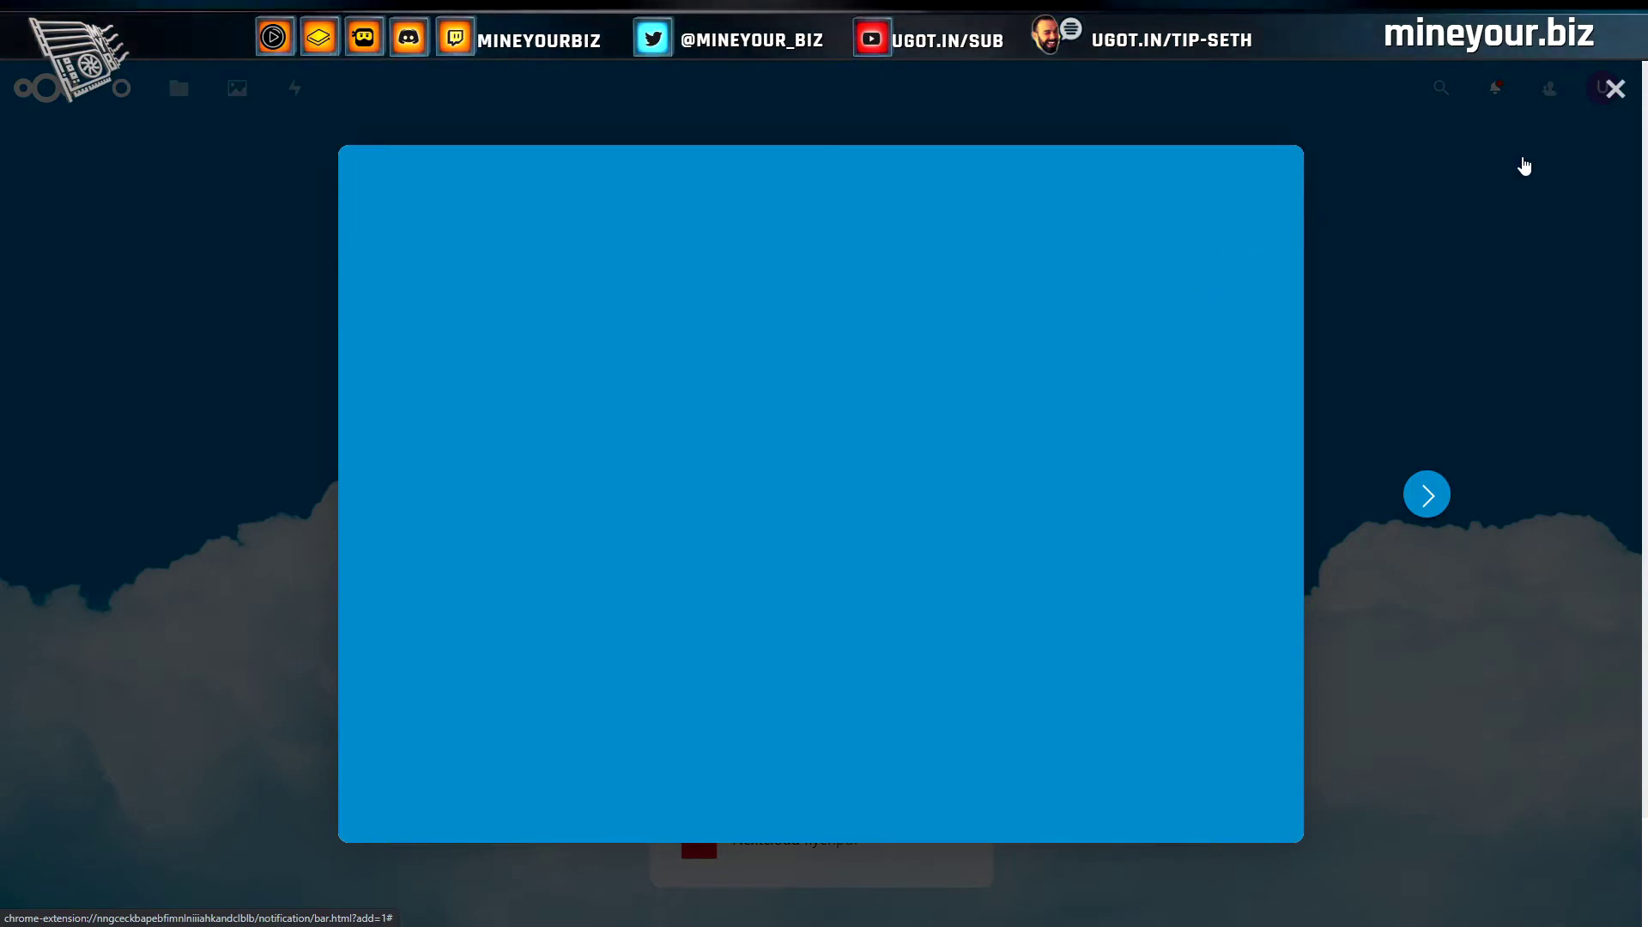
pyautogui.click(1429, 166)
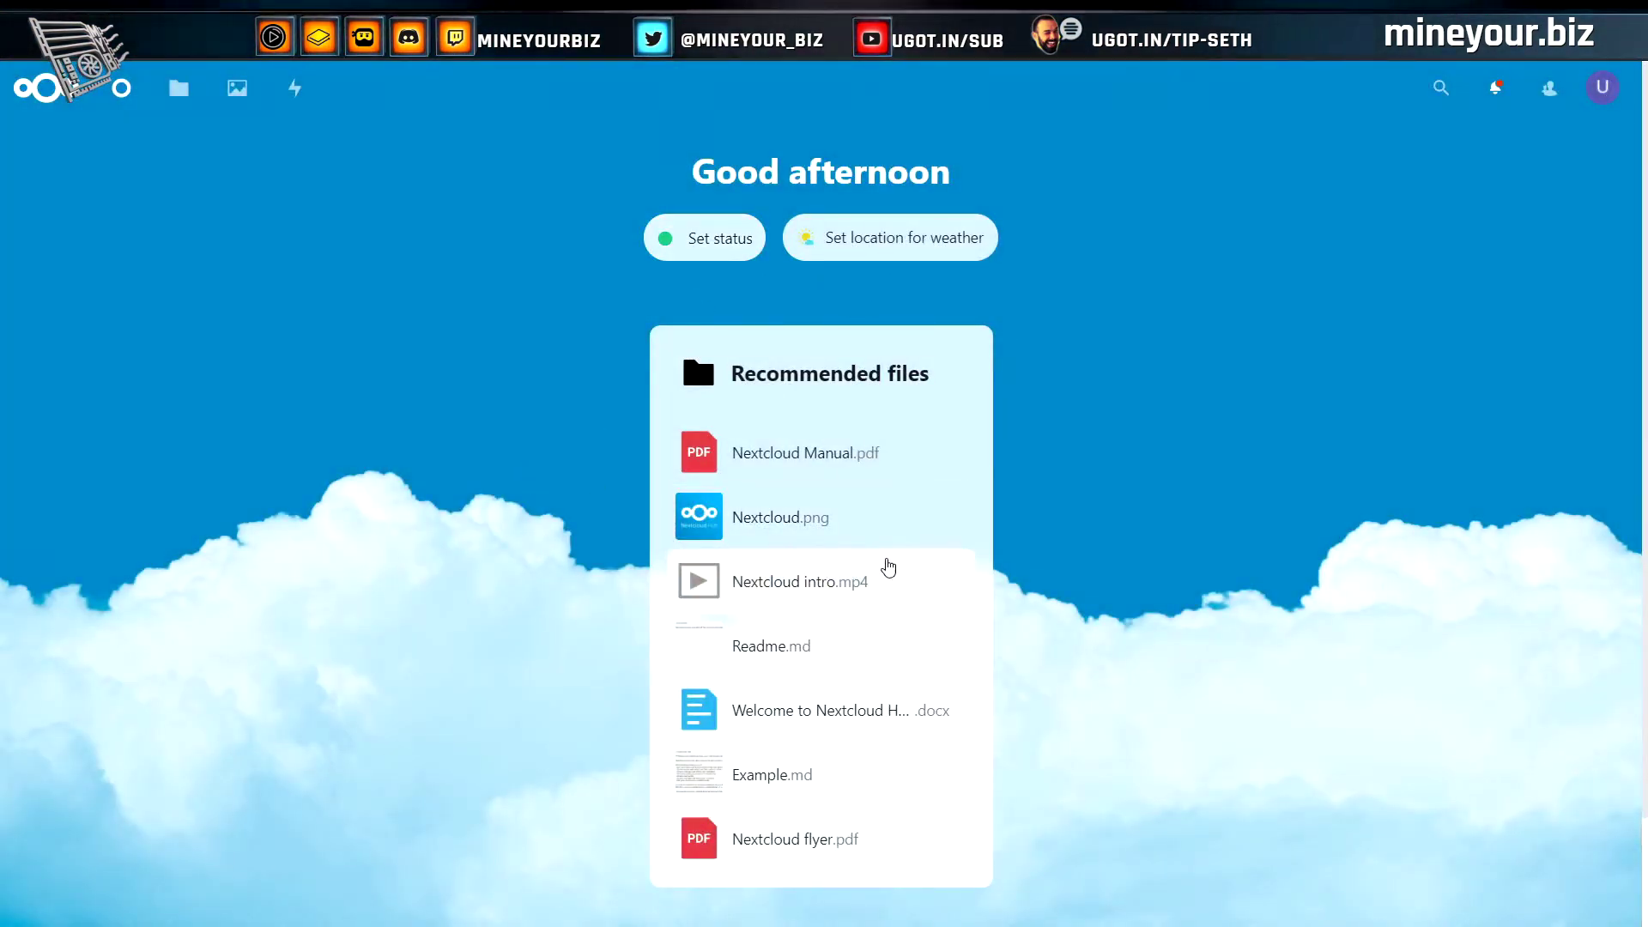
pyautogui.scroll(-2, 987, 563)
pyautogui.scroll(2, 1064, 657)
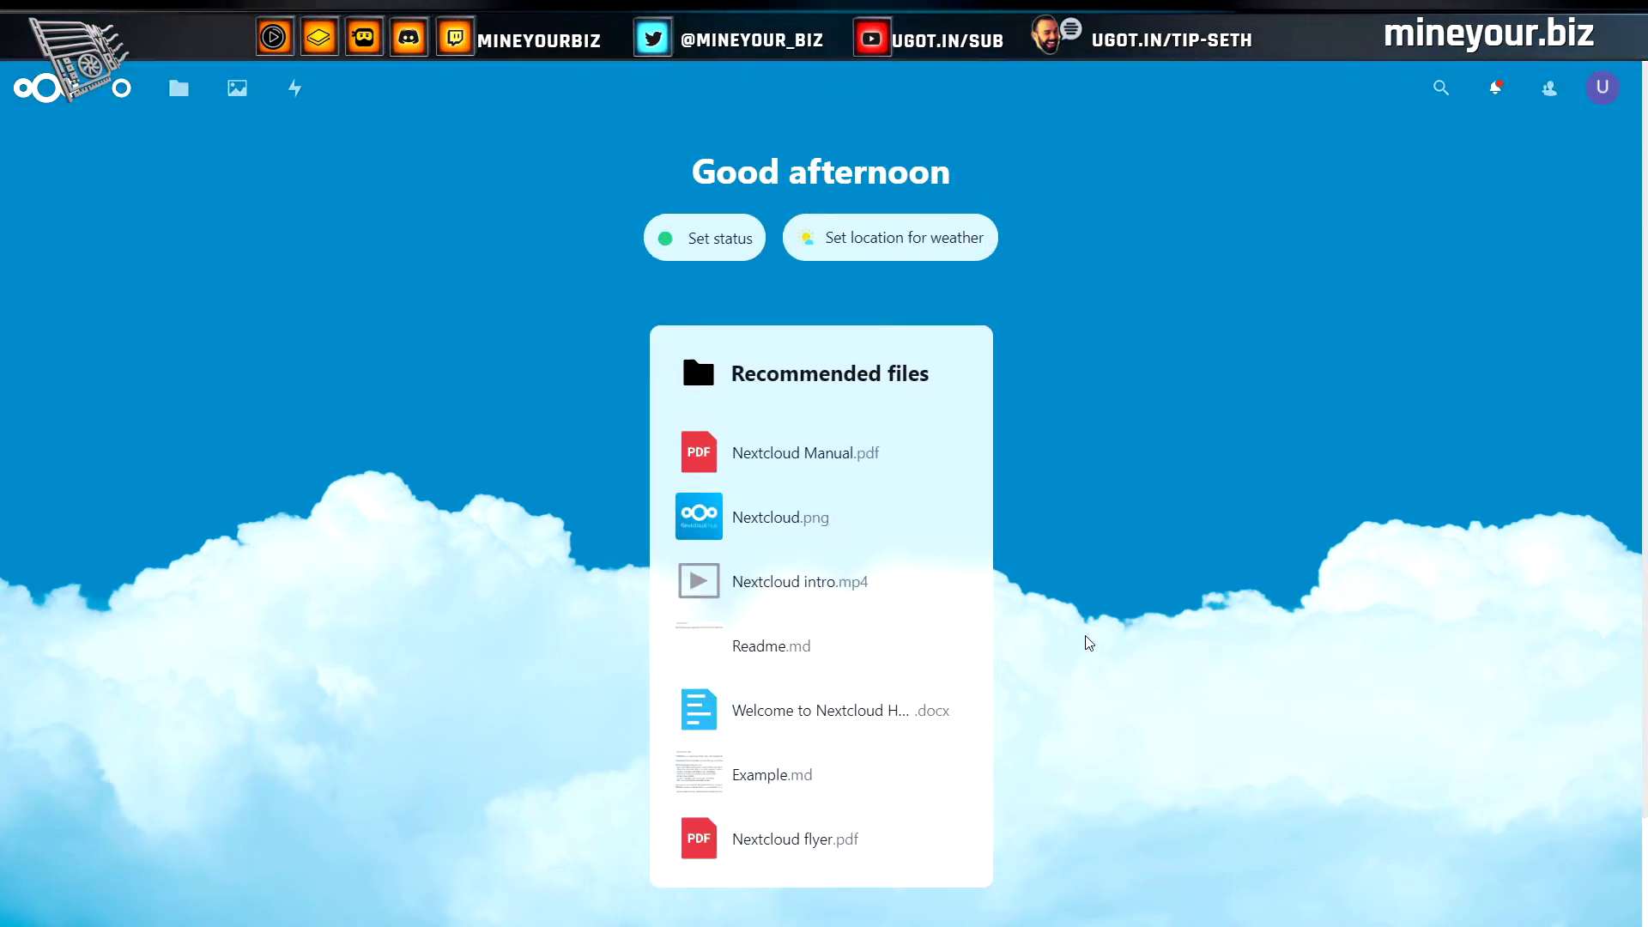
pyautogui.scroll(-2, 1086, 643)
pyautogui.scroll(2, 1087, 636)
pyautogui.scroll(-2, 1084, 645)
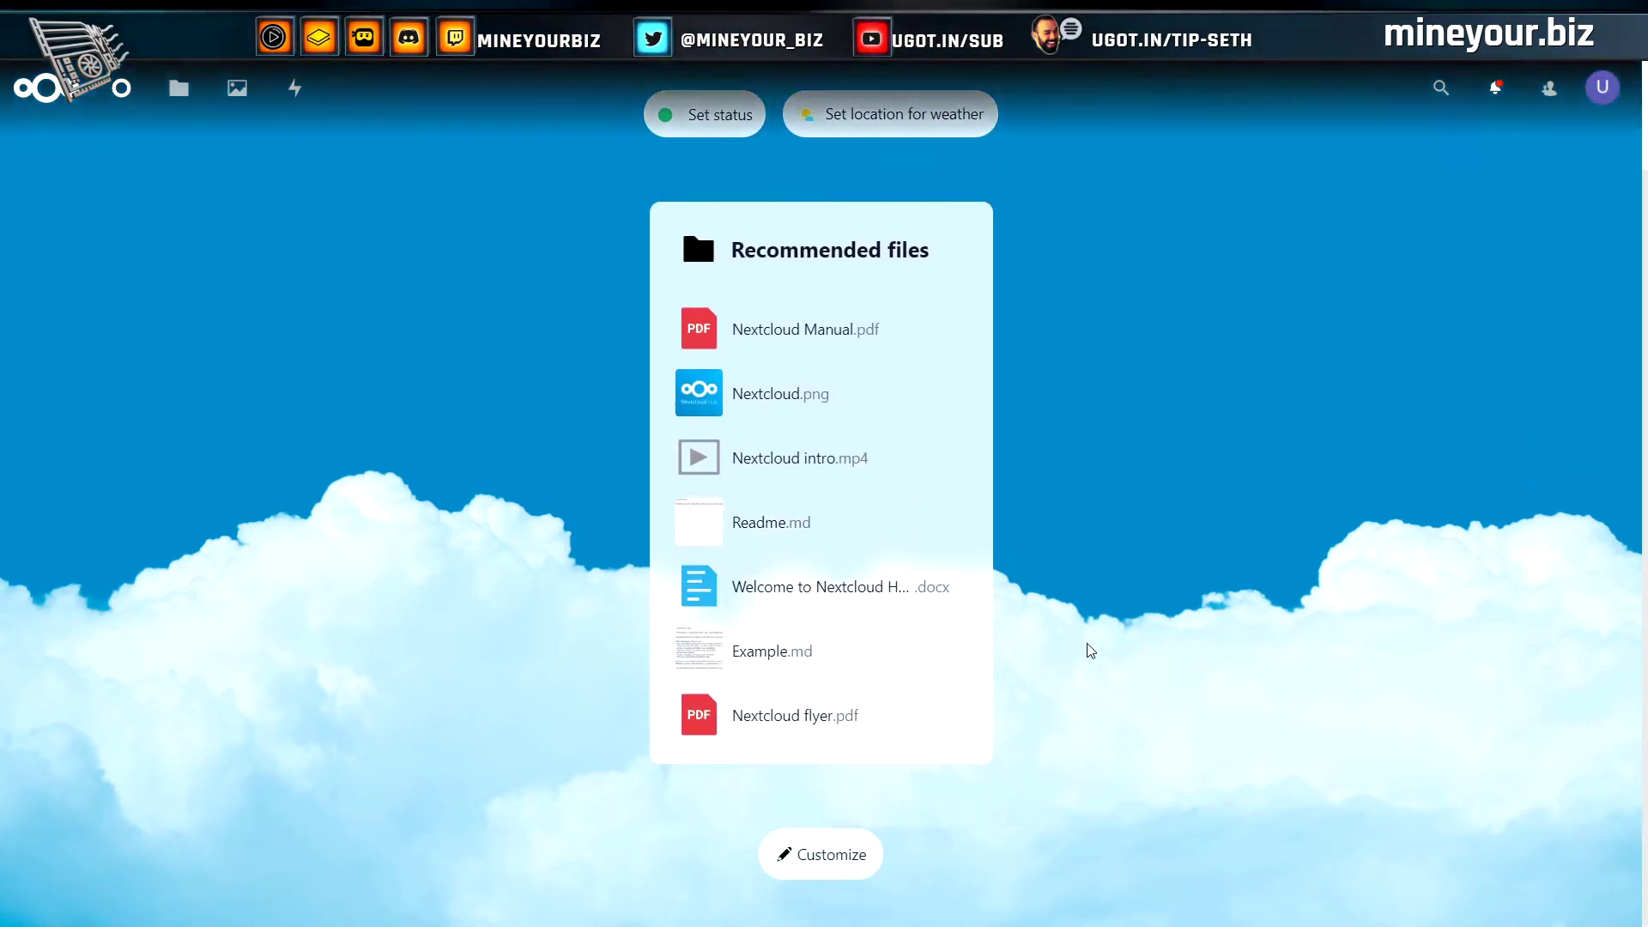
pyautogui.scroll(2, 1141, 610)
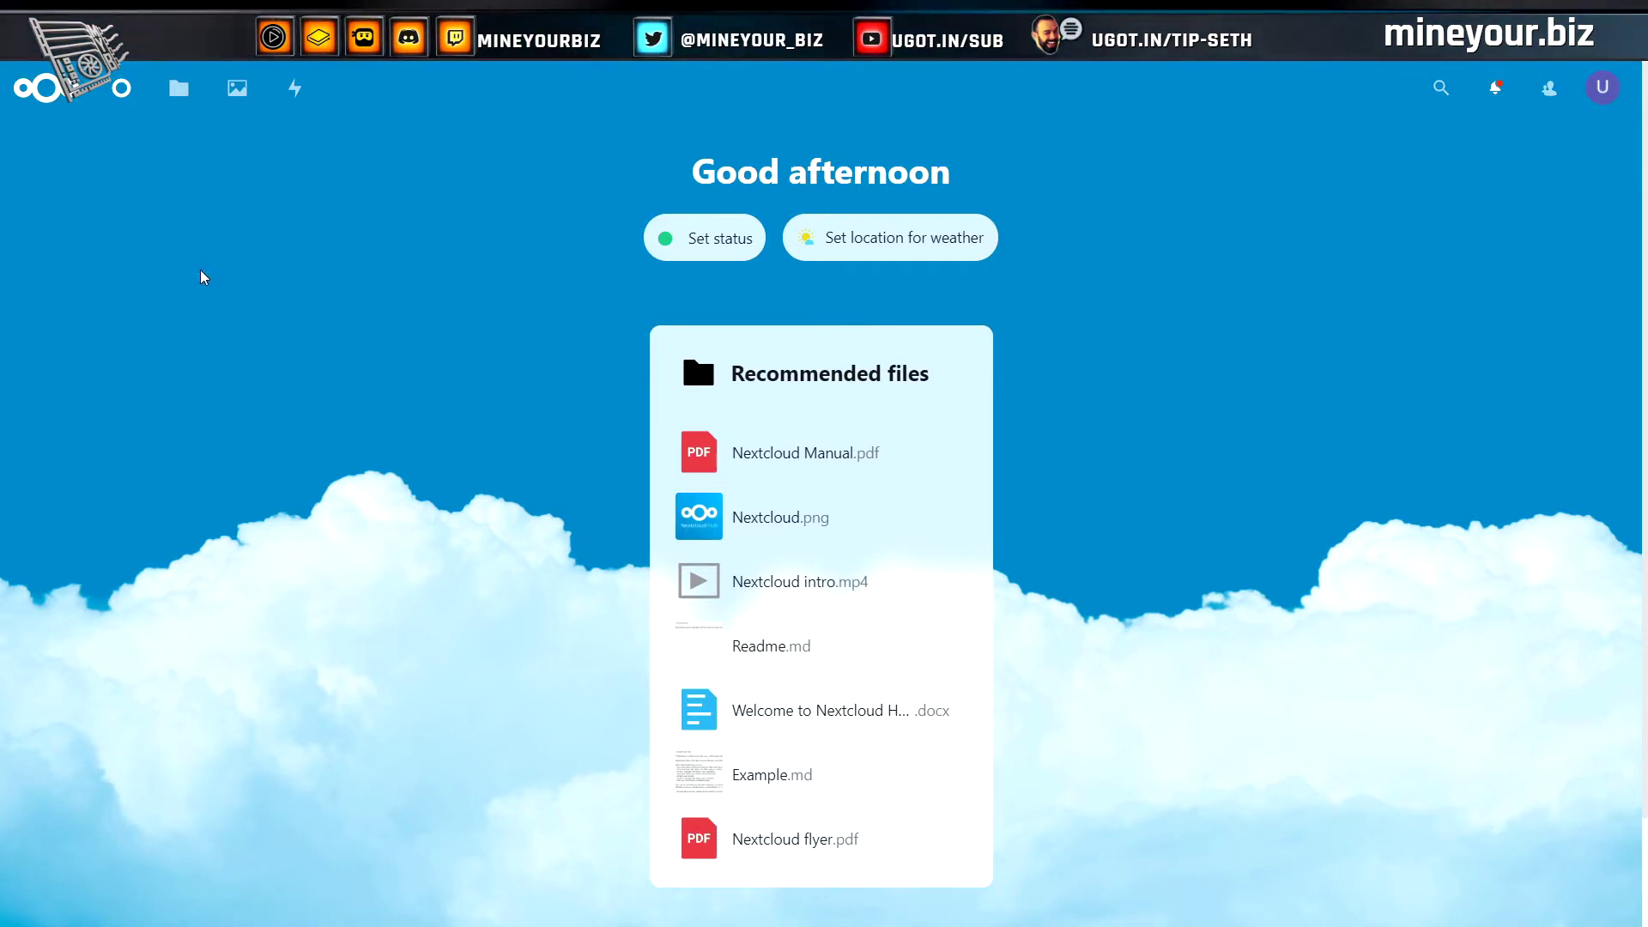
pyautogui.click(36, 90)
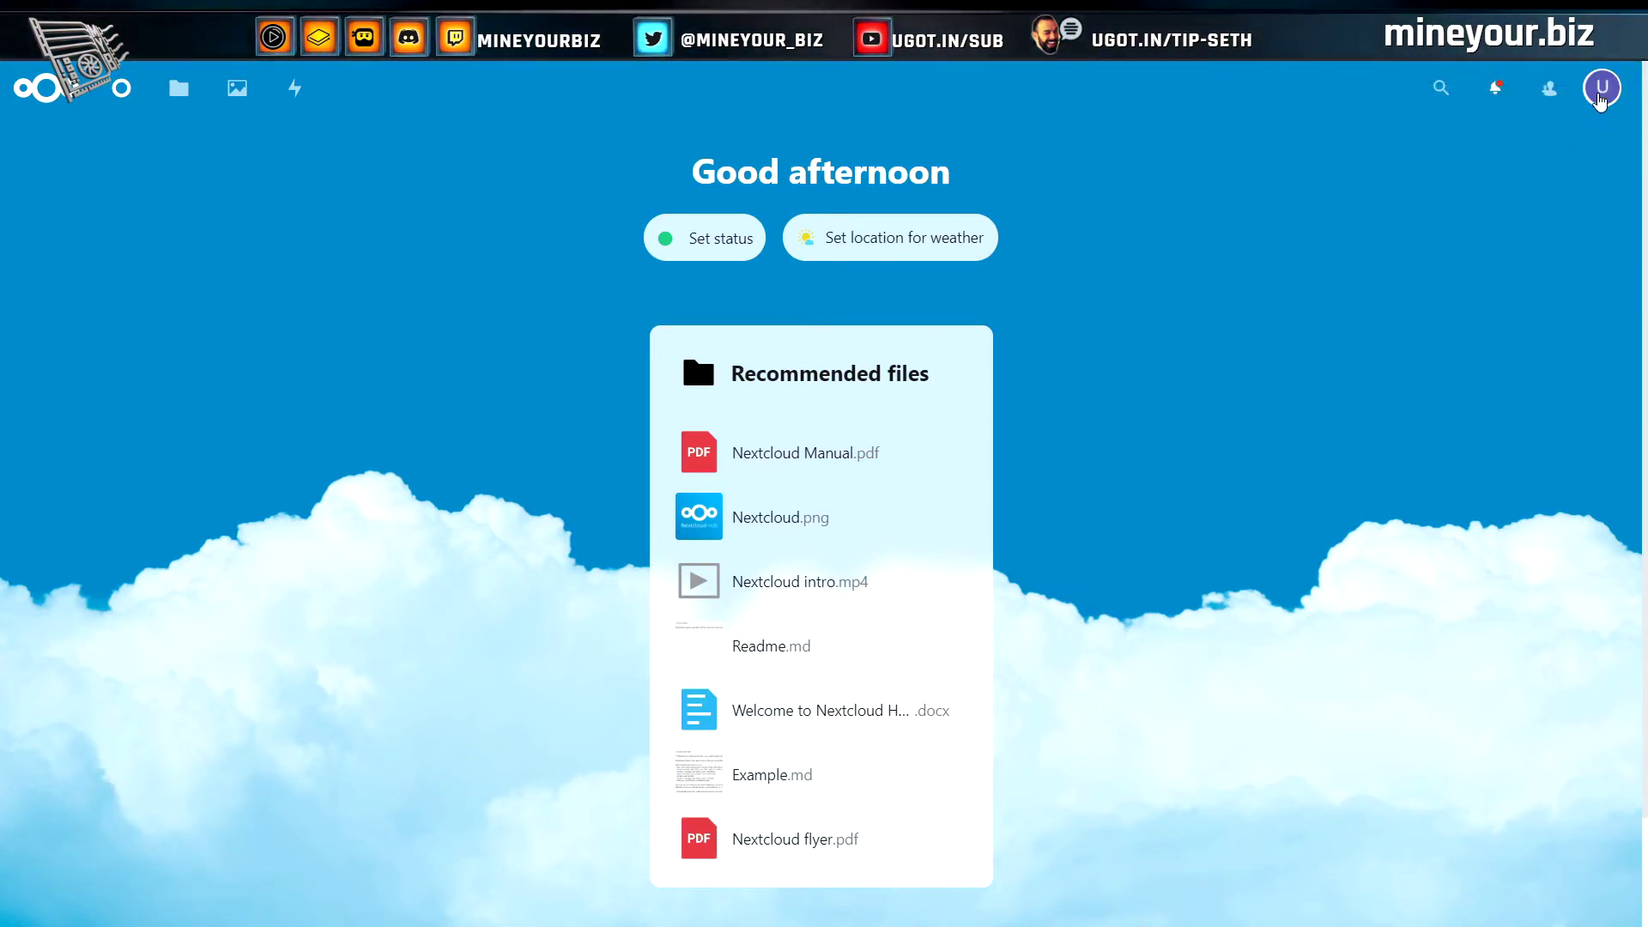
# Enable all Groupware bundle apps (Calendar, Contacts, Deck, Mail) from Apps > App bundles
pyautogui.click(1602, 90)
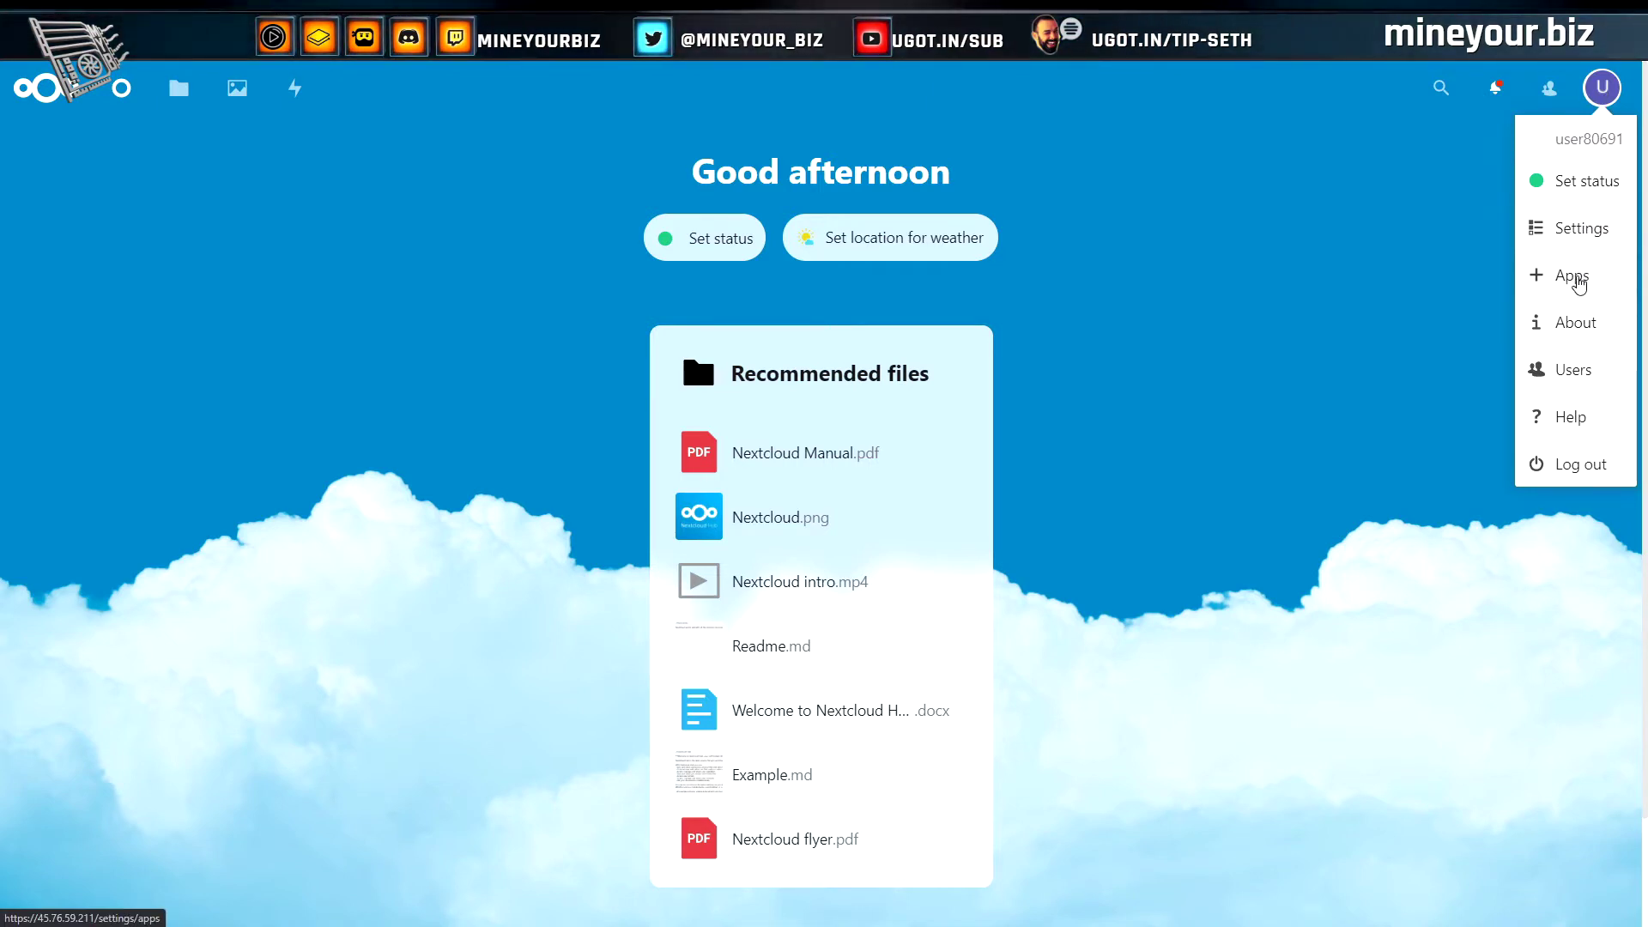
pyautogui.click(1578, 281)
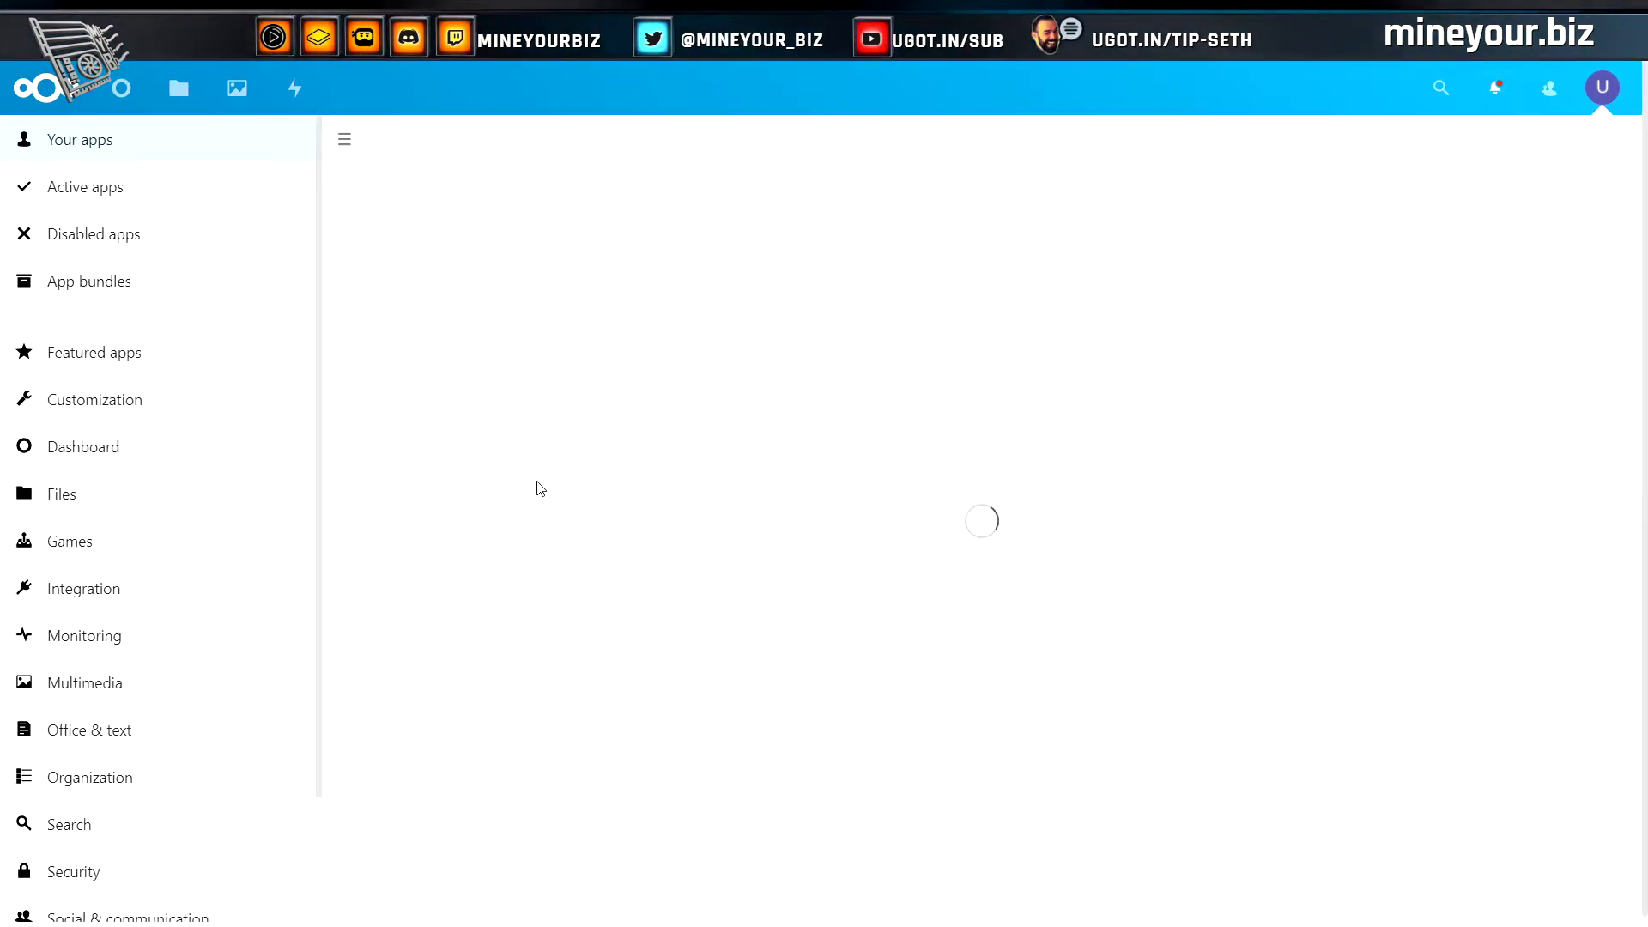
pyautogui.click(37, 277)
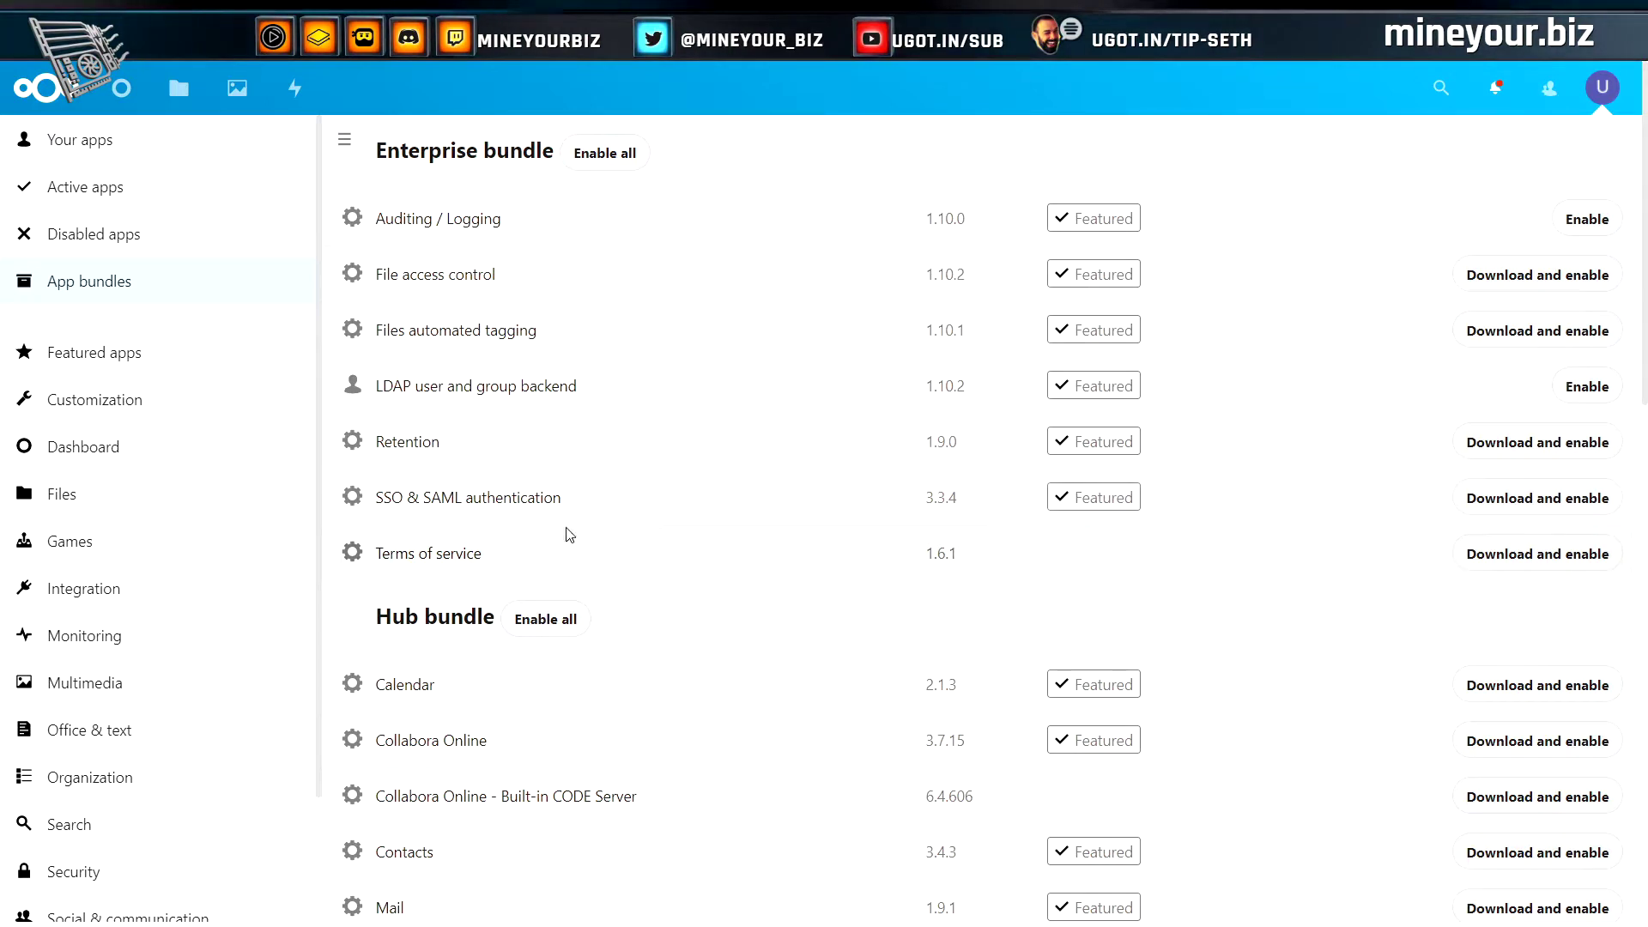
pyautogui.scroll(-3, 637, 536)
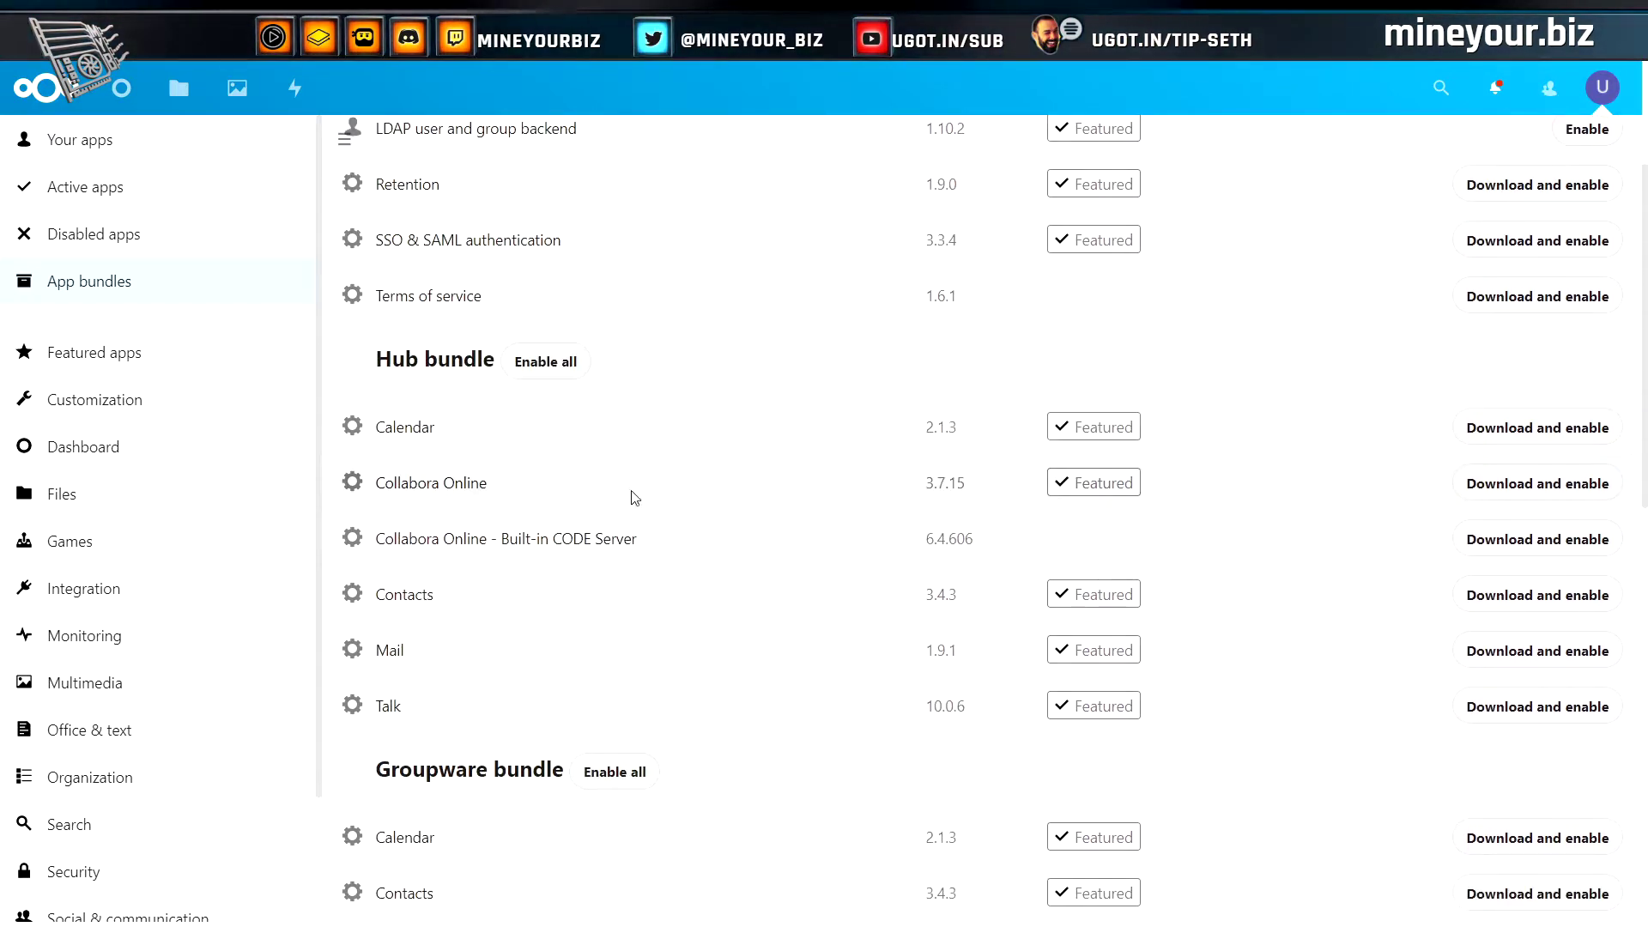
pyautogui.scroll(-4, 753, 689)
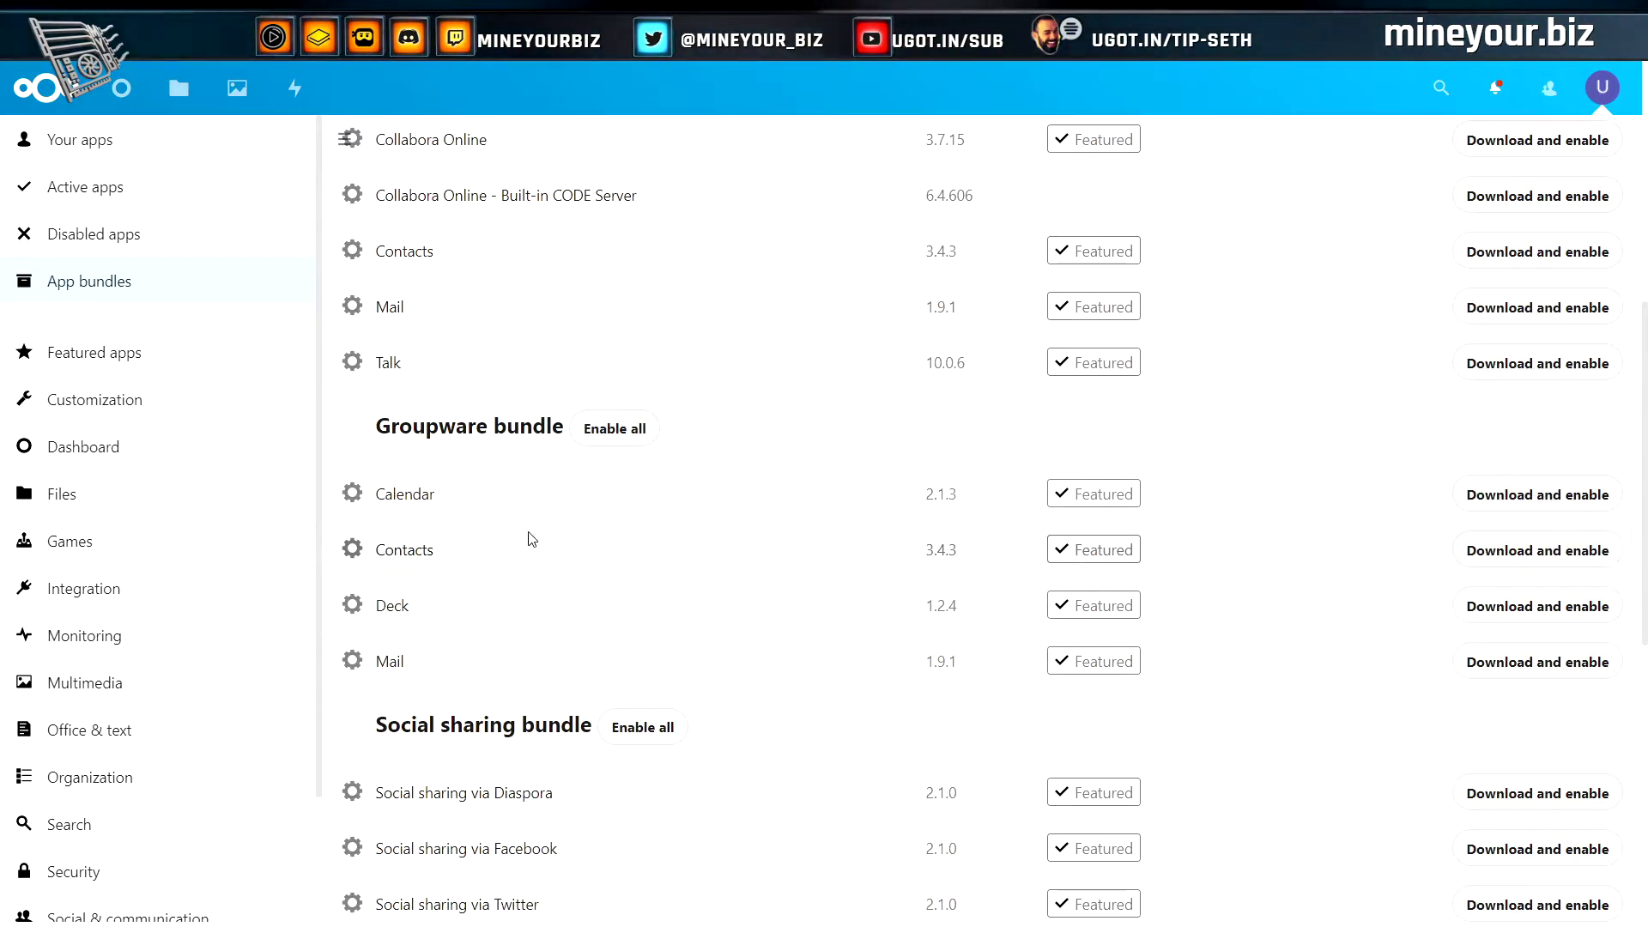
pyautogui.click(625, 435)
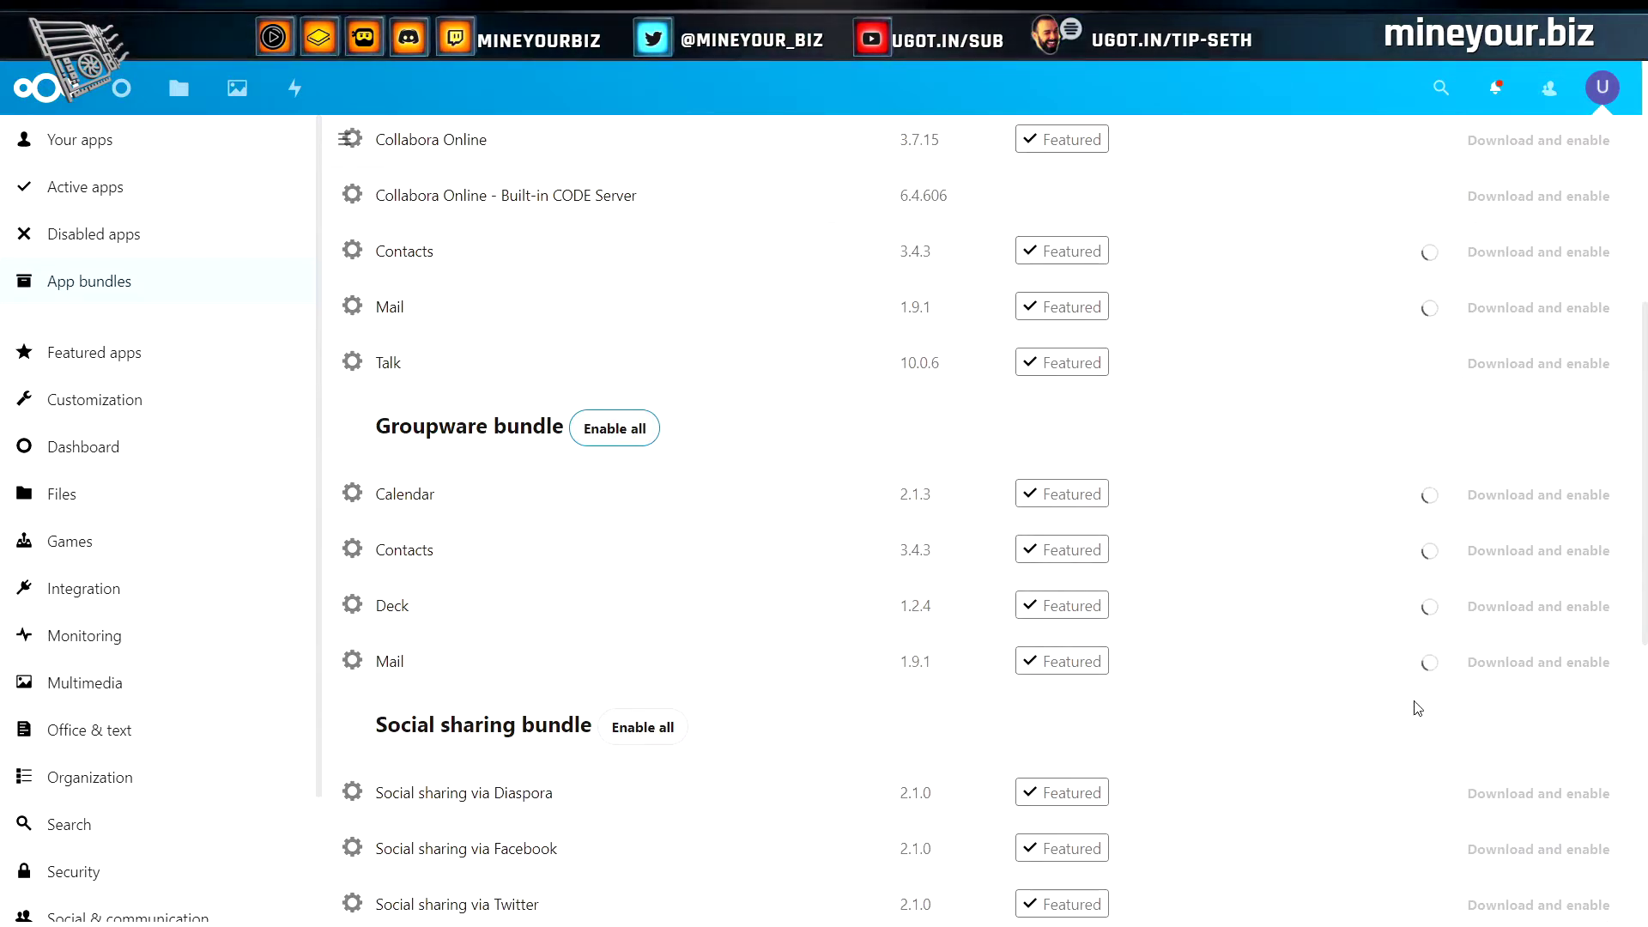
pyautogui.scroll(-6, 884, 725)
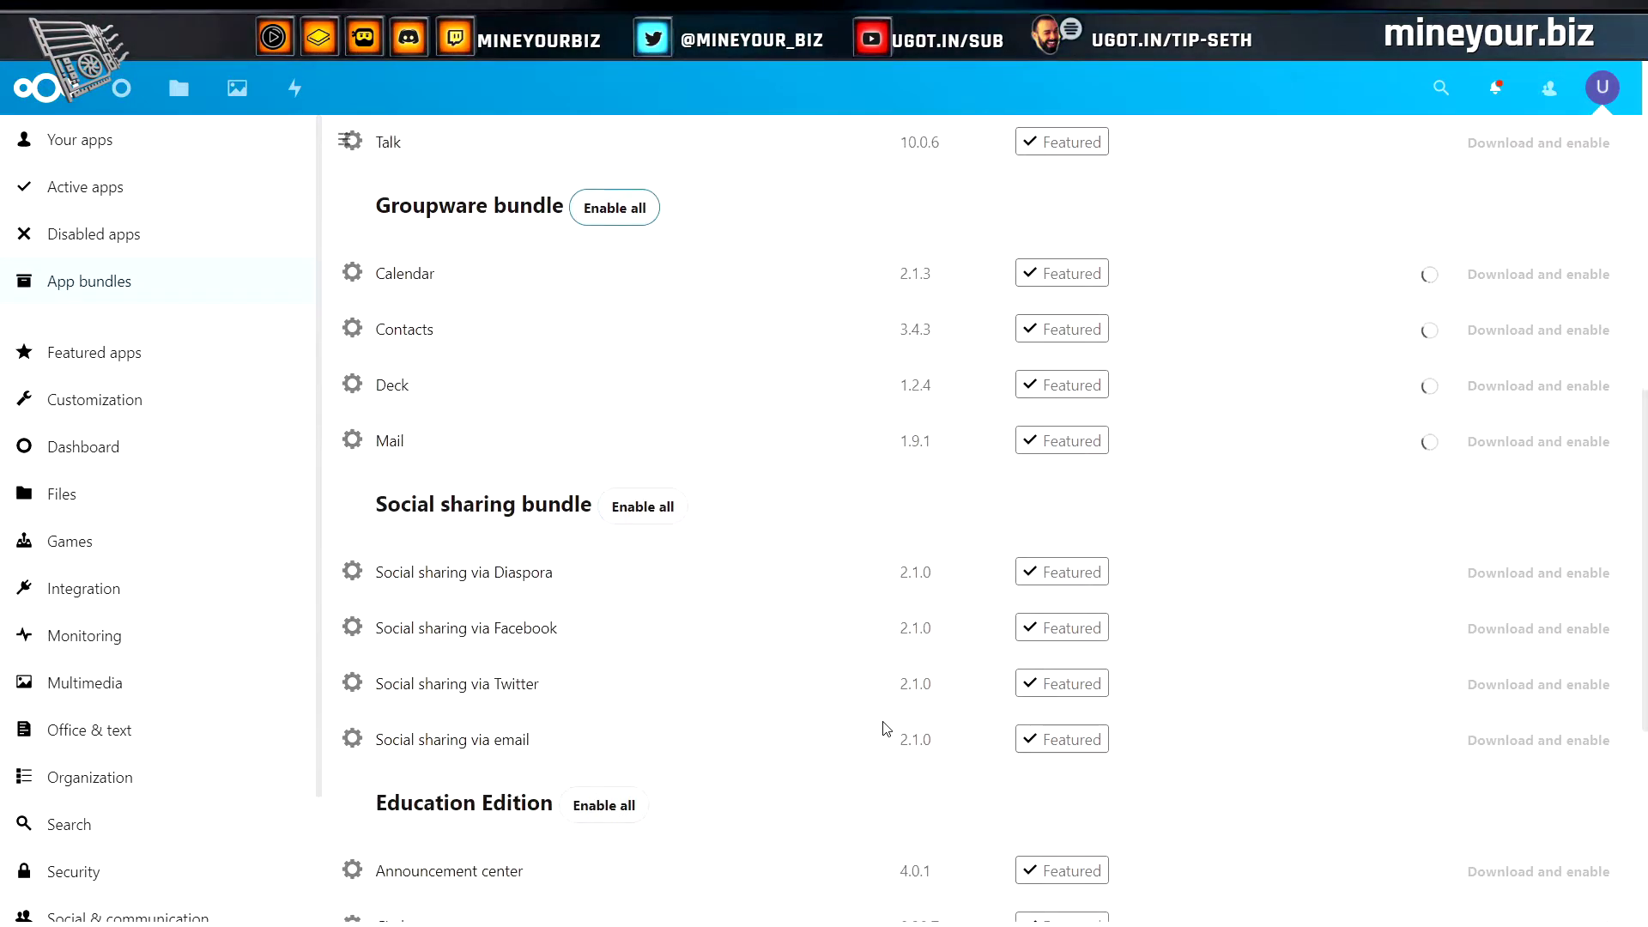
pyautogui.scroll(-2, 886, 728)
pyautogui.scroll(14, 889, 734)
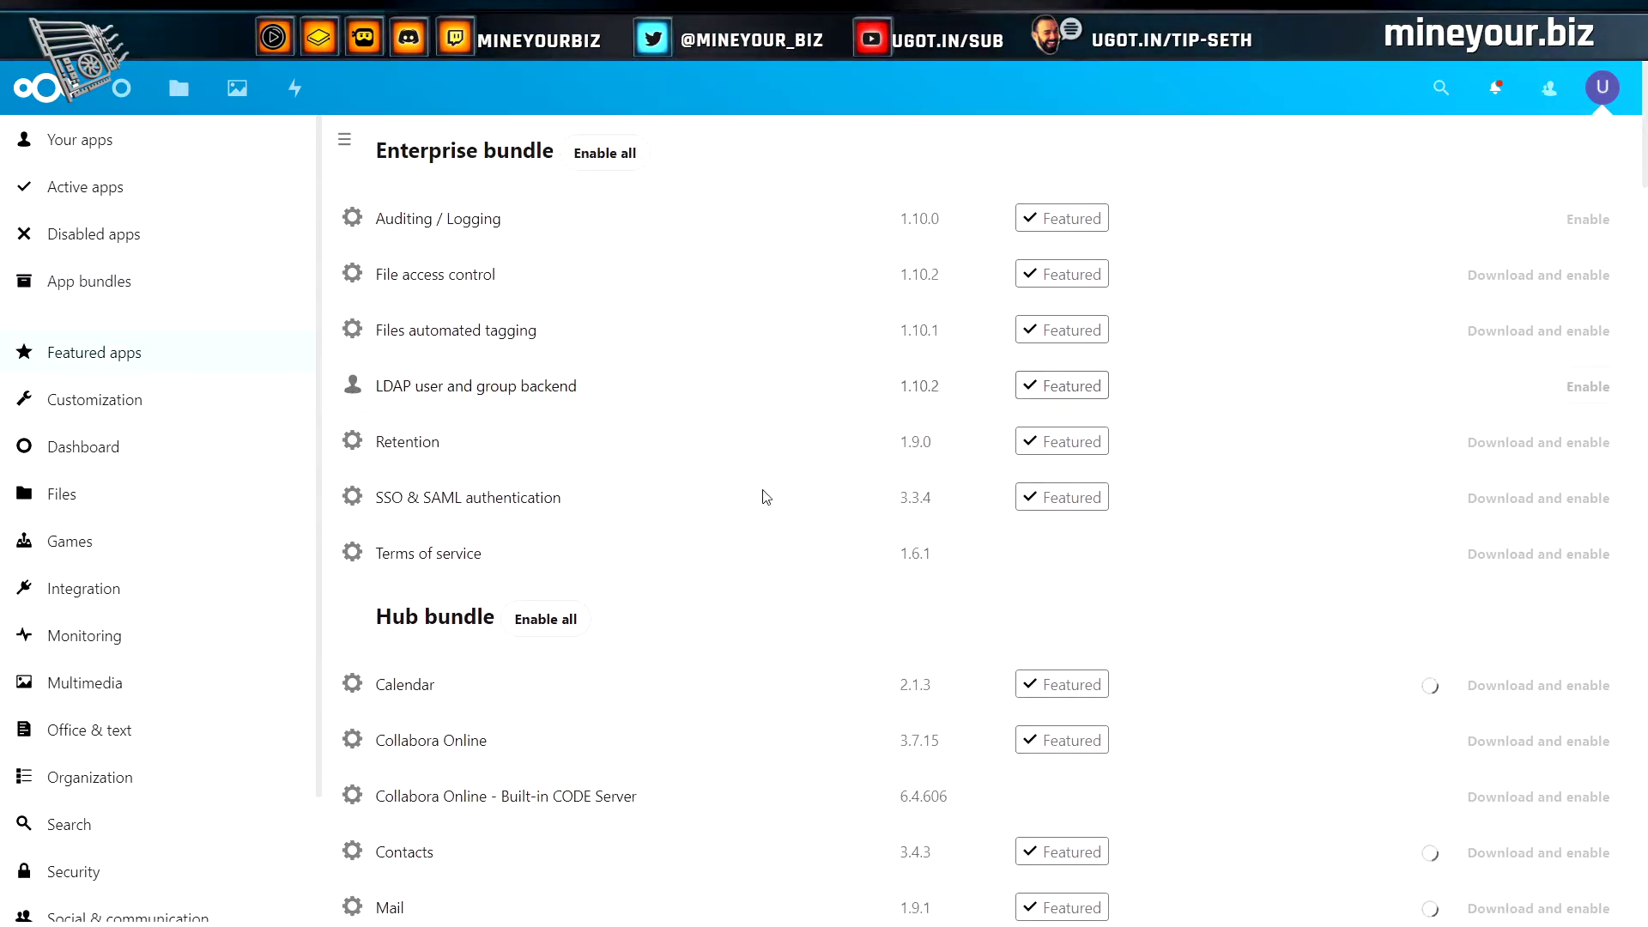
# Search 'encryptio', enable Default encryption module and End-to-End Encryption, then open Deck
pyautogui.click(1441, 88)
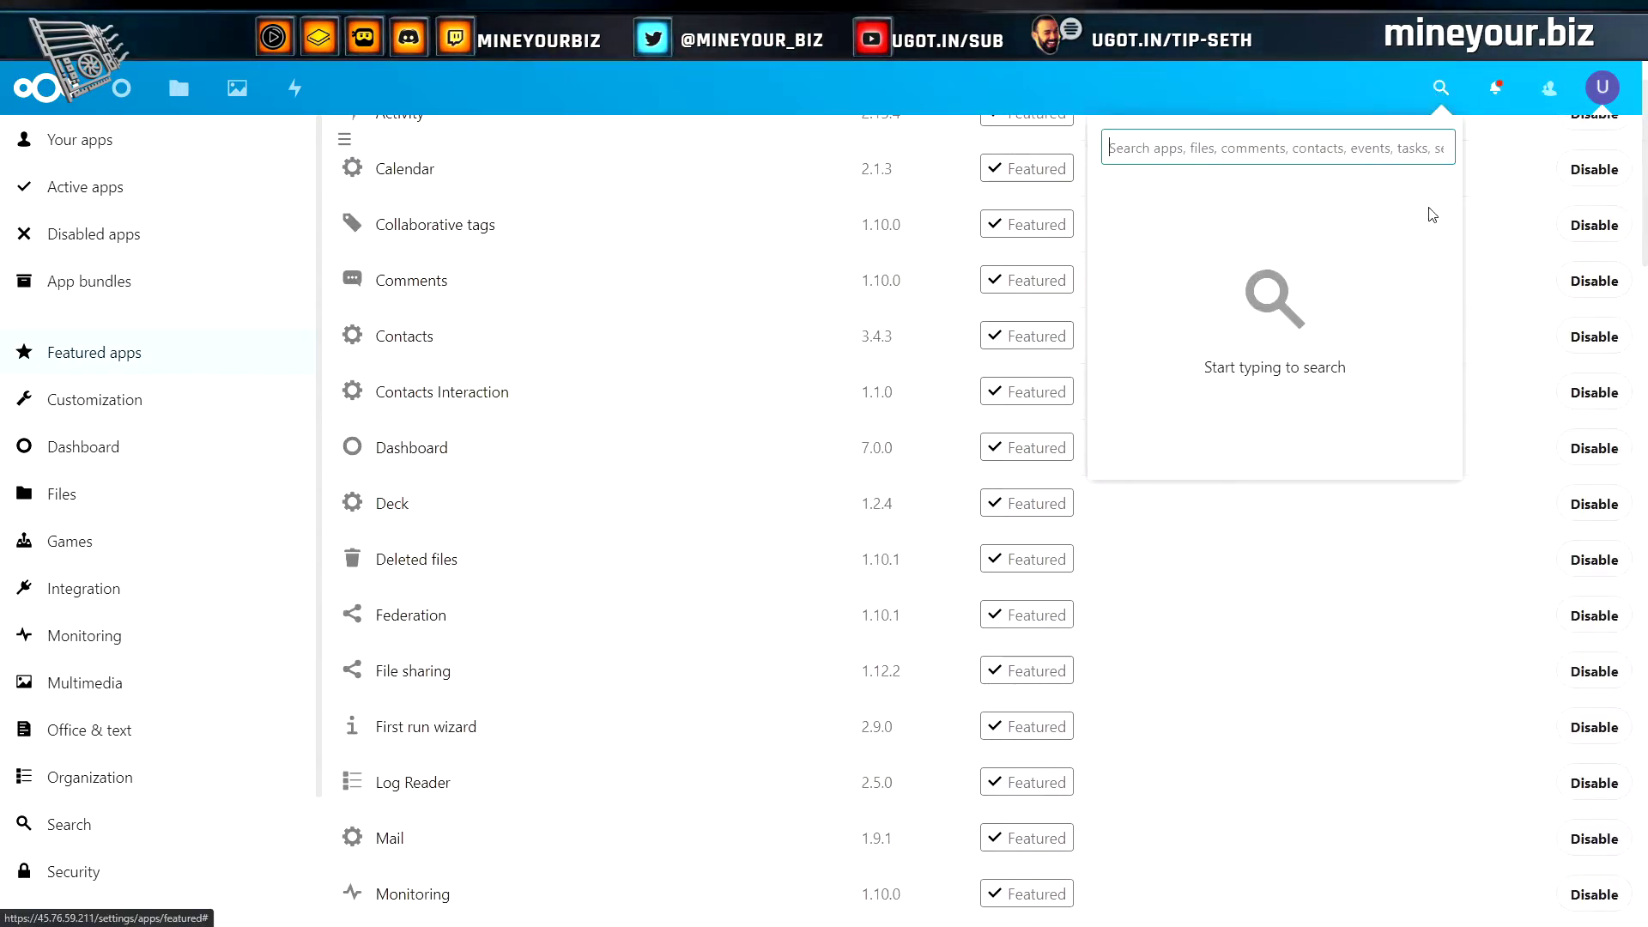
pyautogui.write('encryptio')
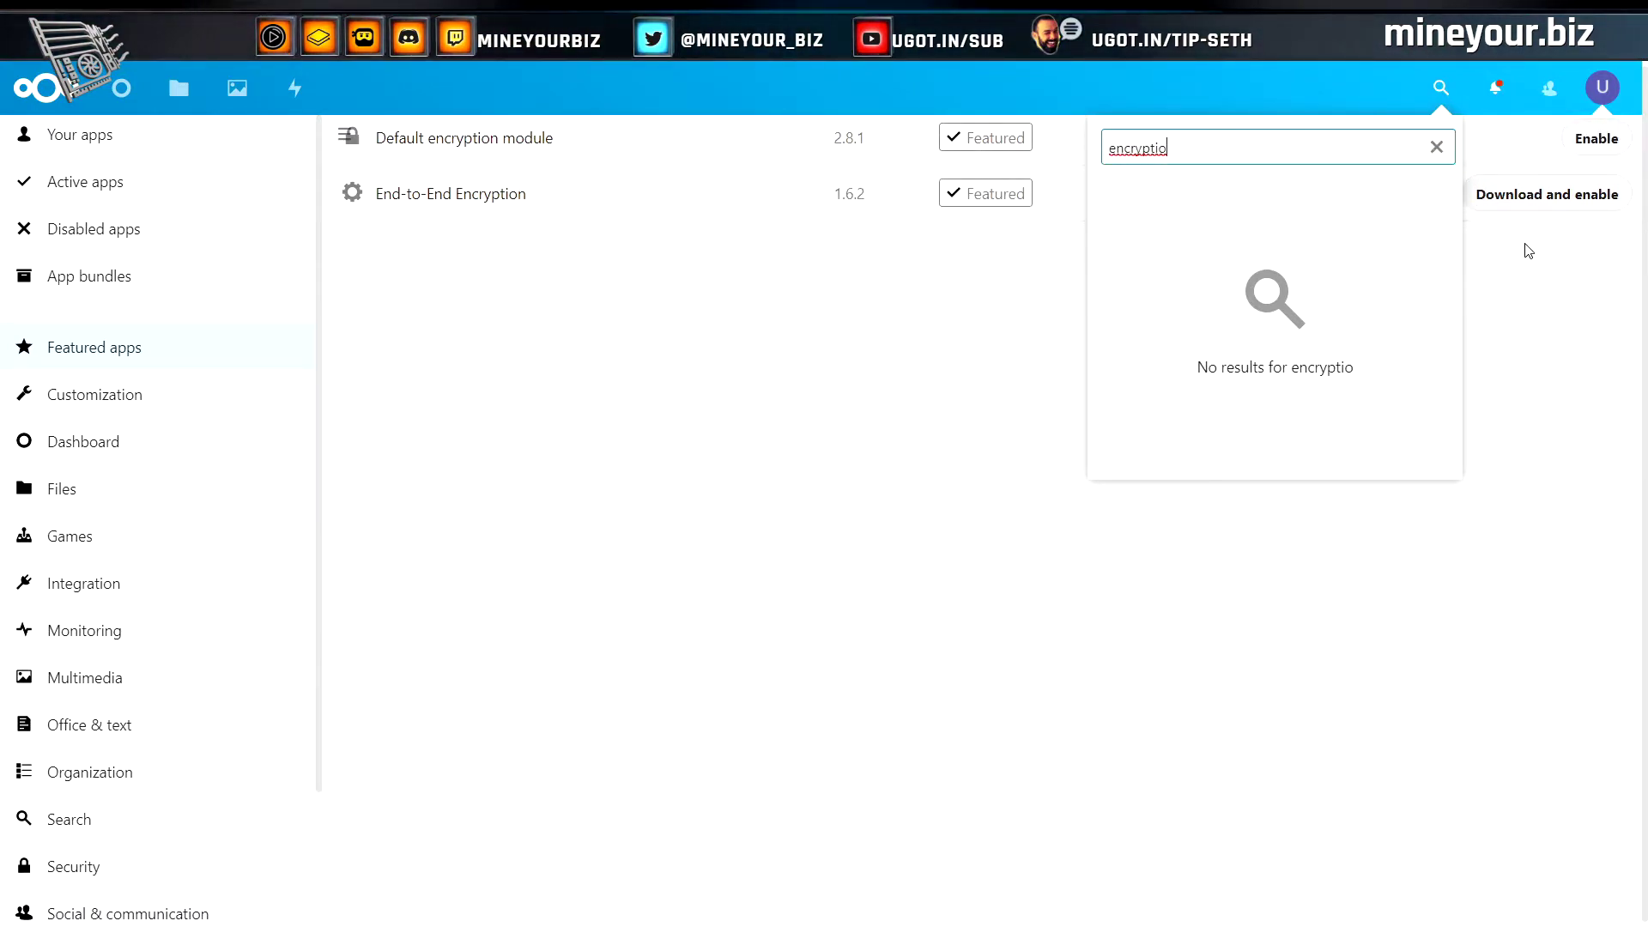
pyautogui.click(1594, 138)
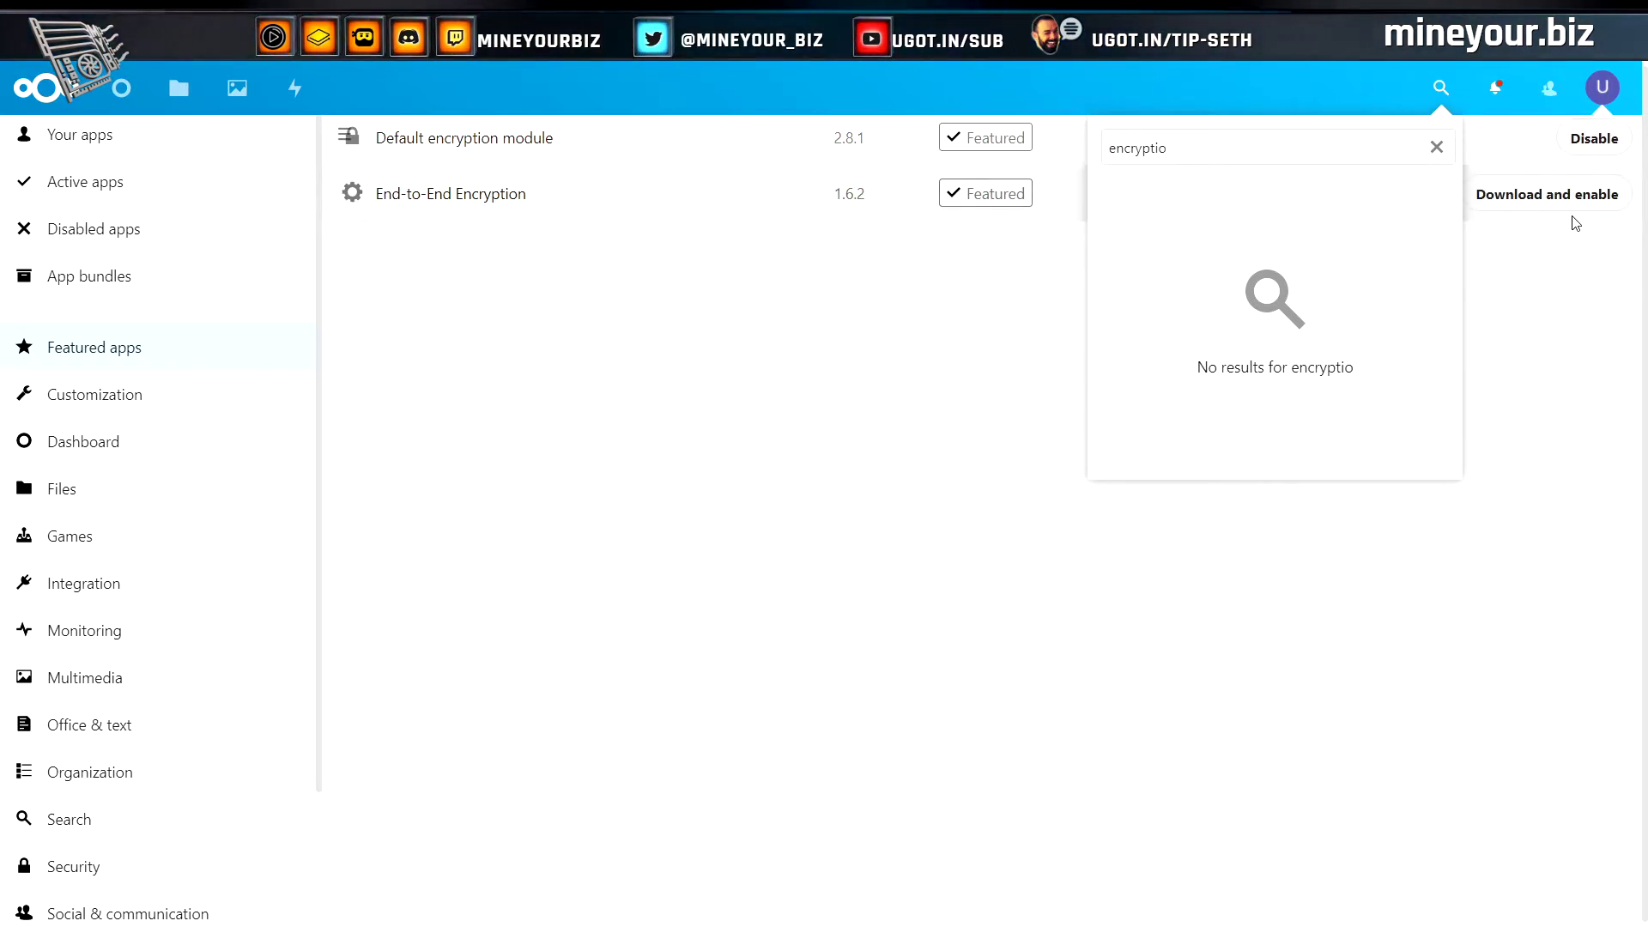
pyautogui.click(1563, 201)
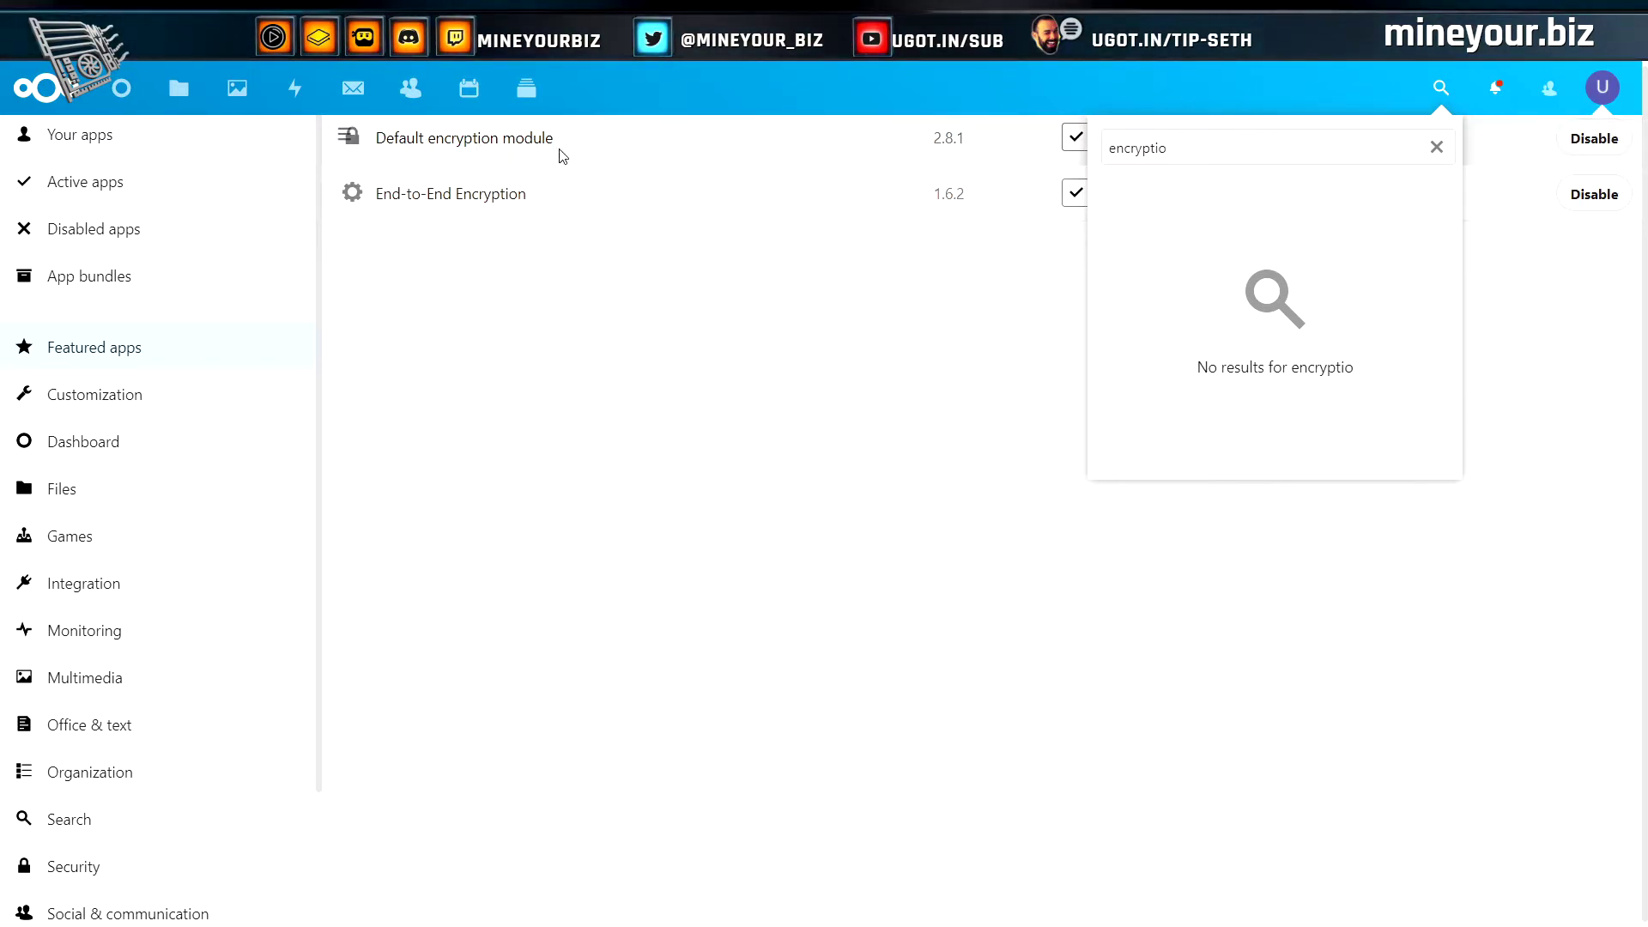
pyautogui.hotkey('ctrl', 'a')
pyautogui.press('BackSpace')
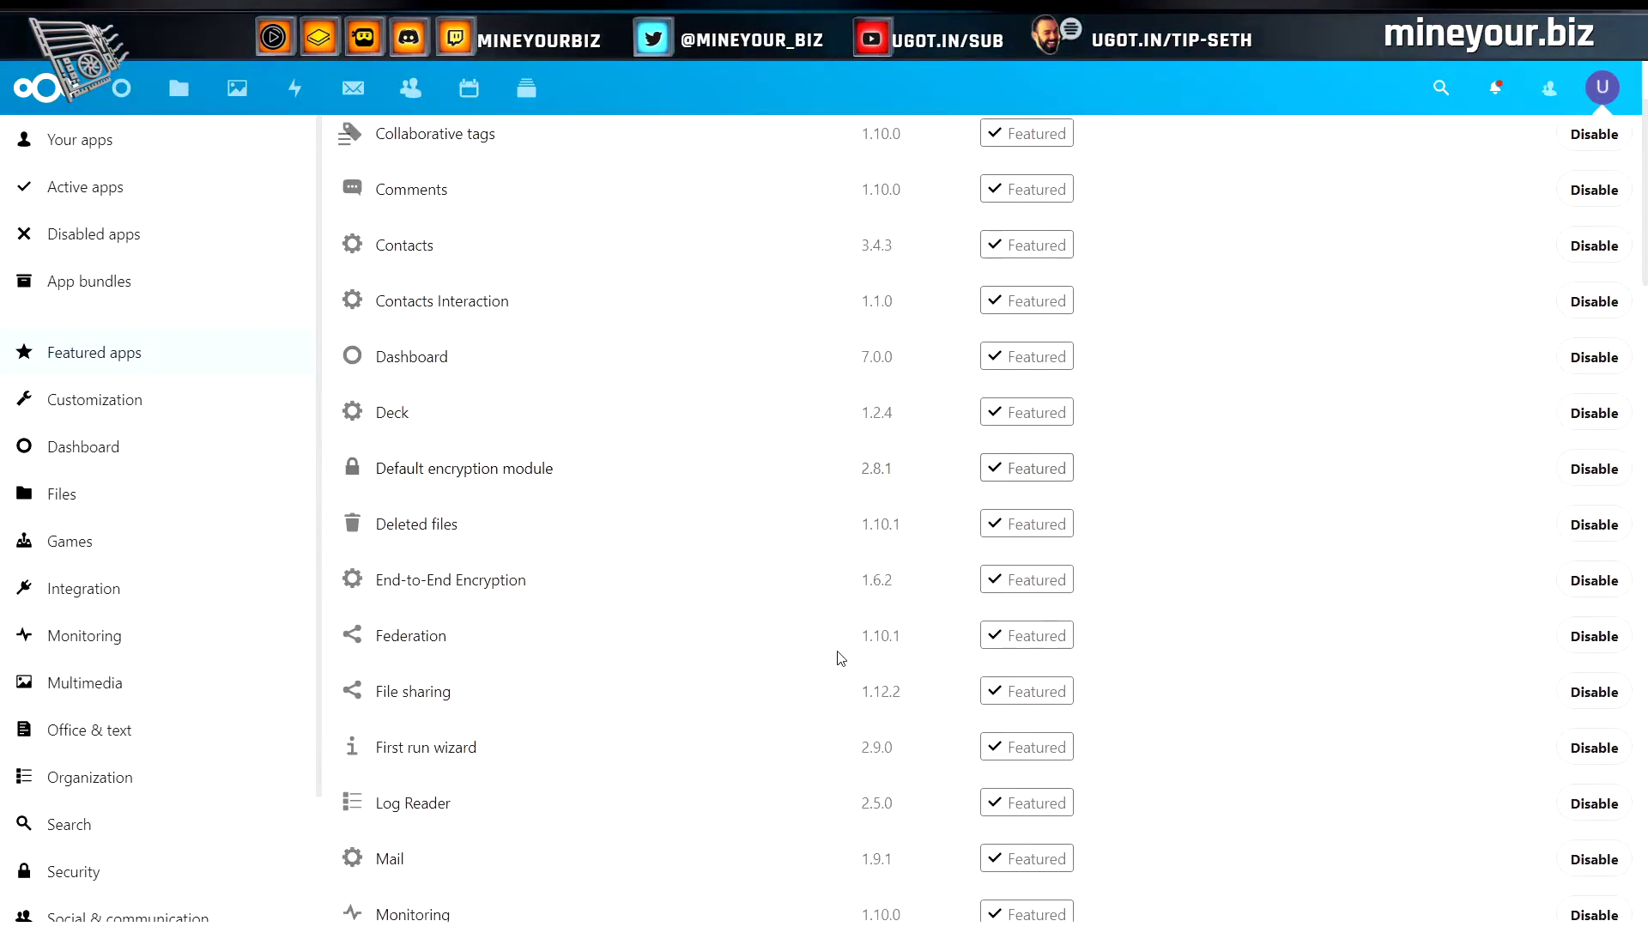
pyautogui.scroll(-6, 839, 656)
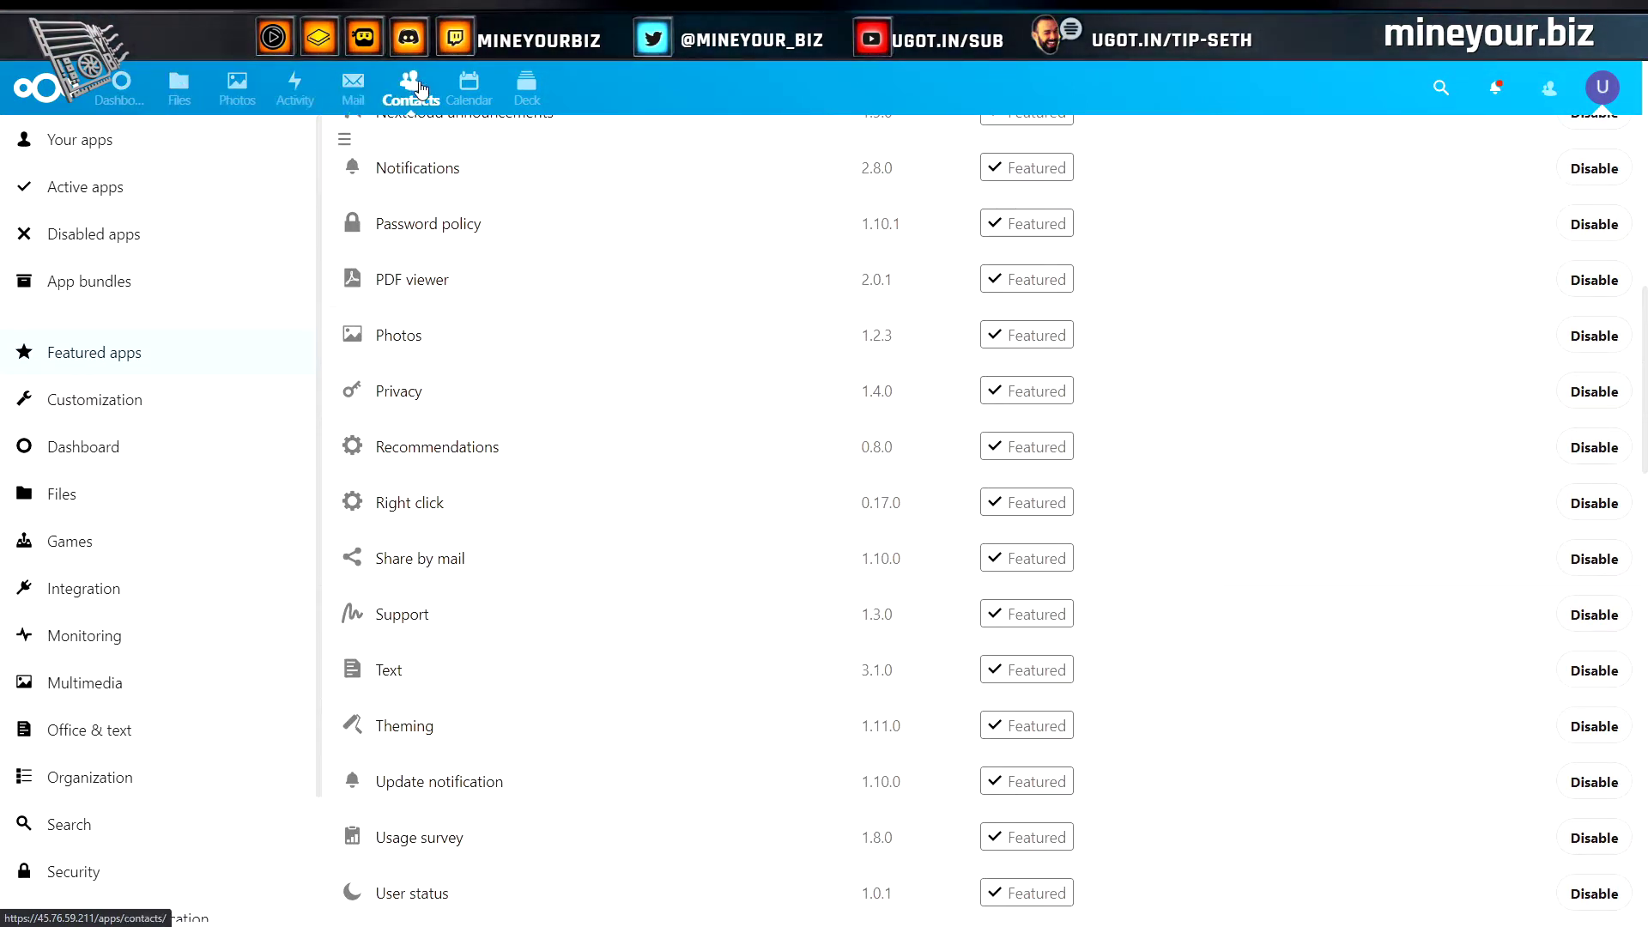
pyautogui.click(525, 93)
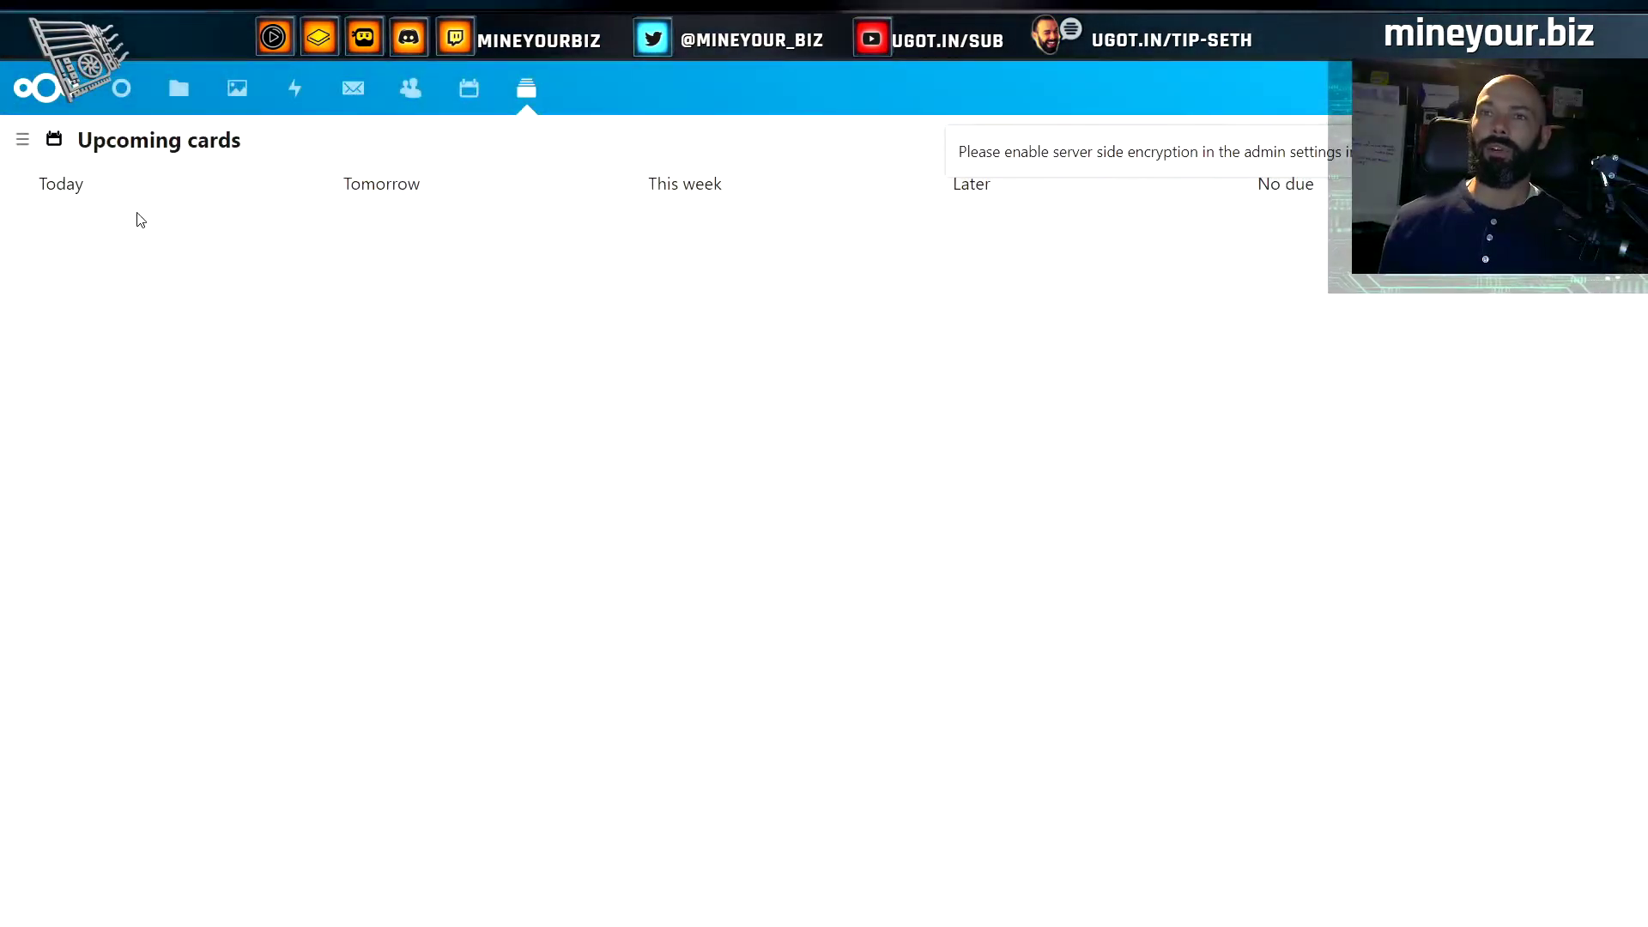
# Show the Deck boards list in the sidebar, then open the account menu
pyautogui.click(22, 146)
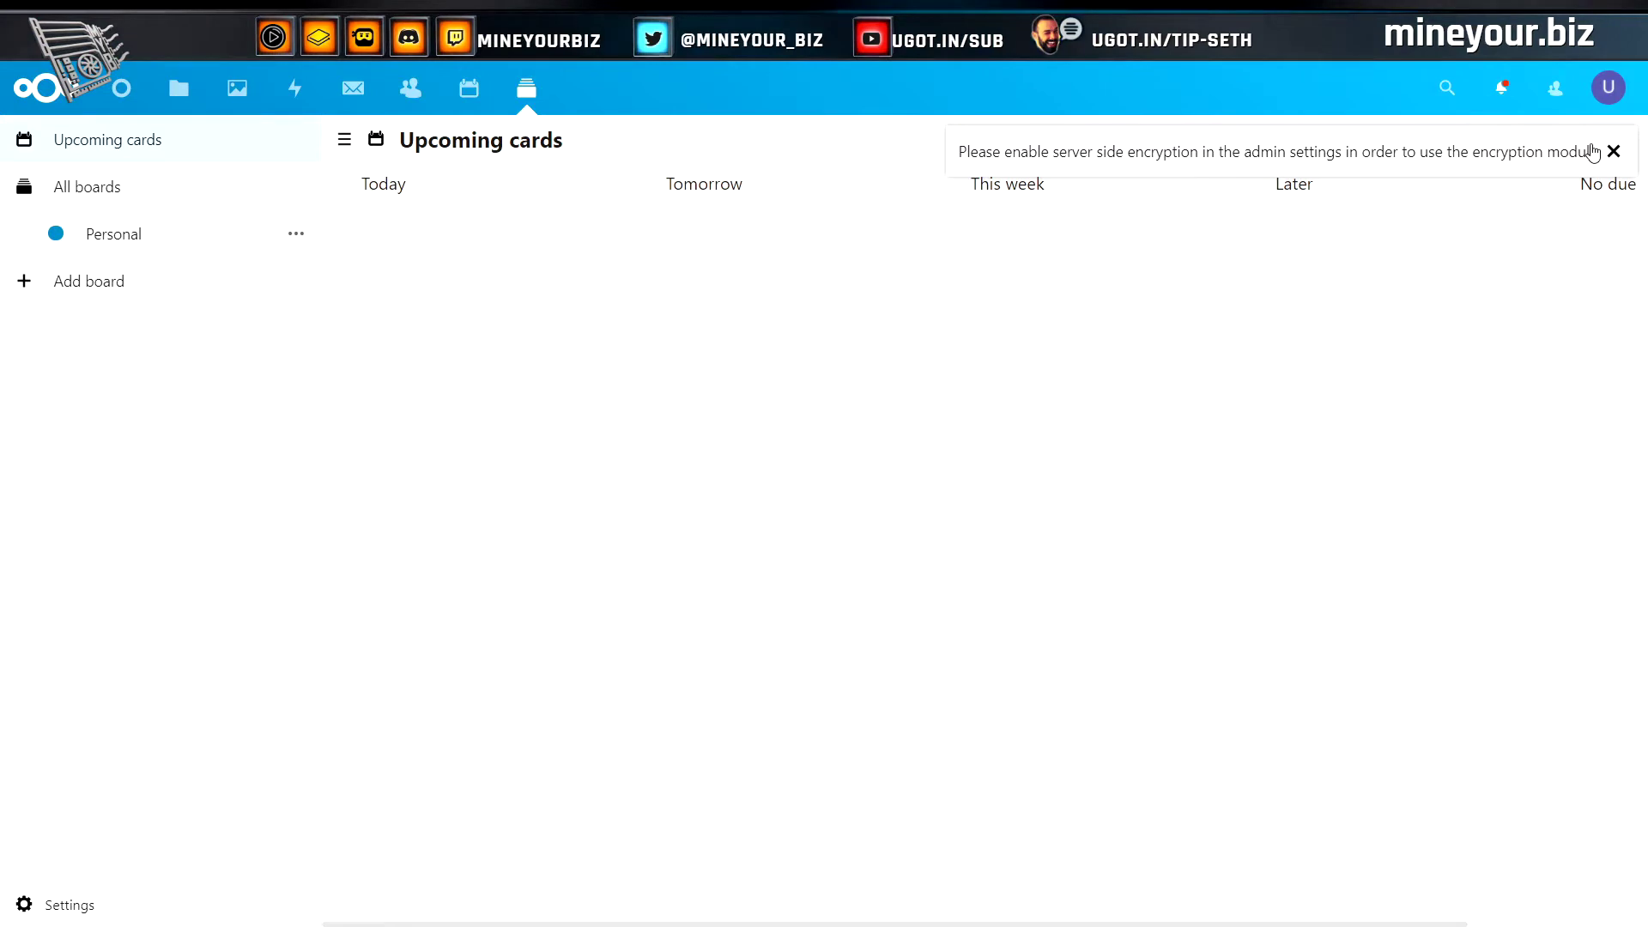
pyautogui.click(1607, 93)
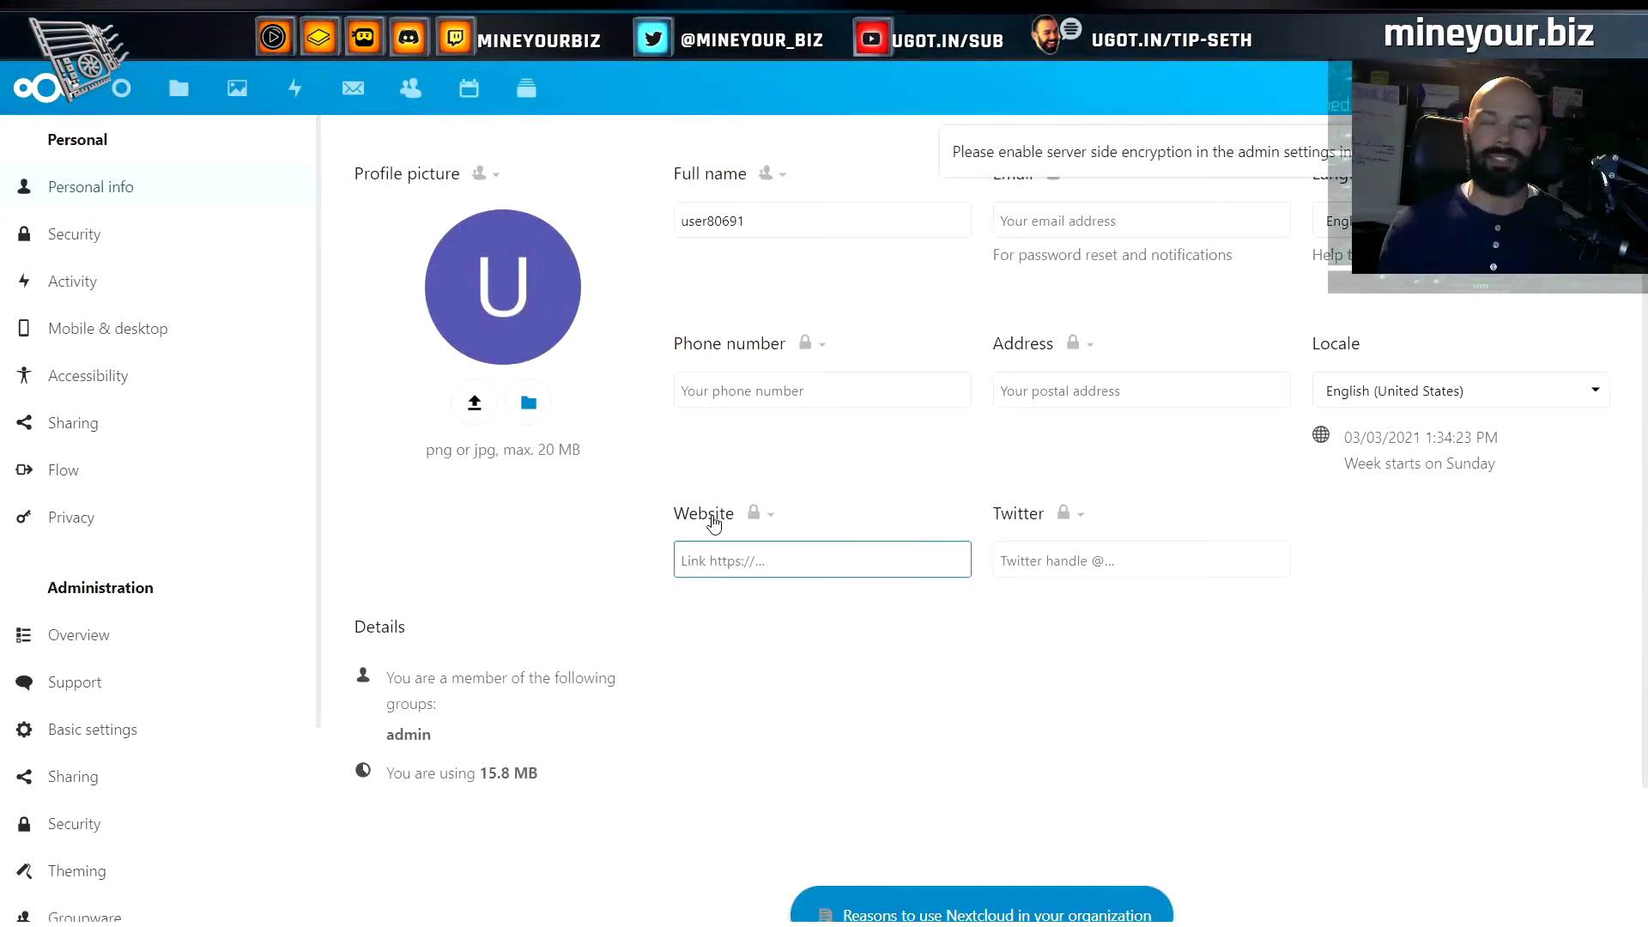
# Browse the personal settings and open the Privacy page with the User Data Manifesto 2.0
pyautogui.click(746, 561)
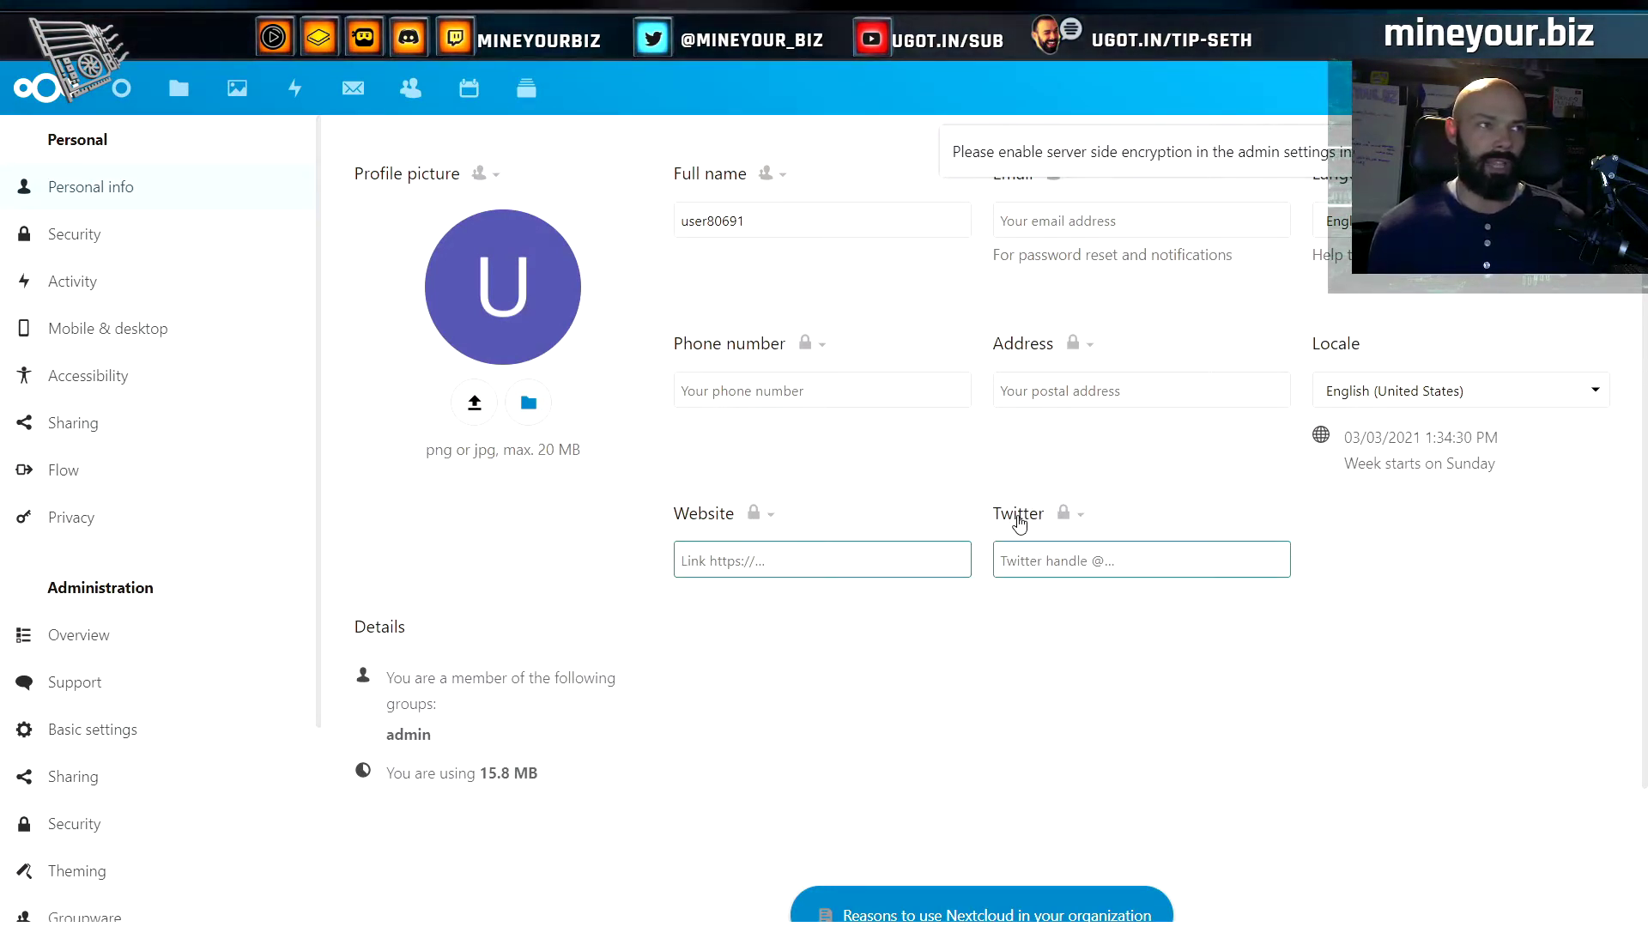
pyautogui.scroll(-3, 209, 595)
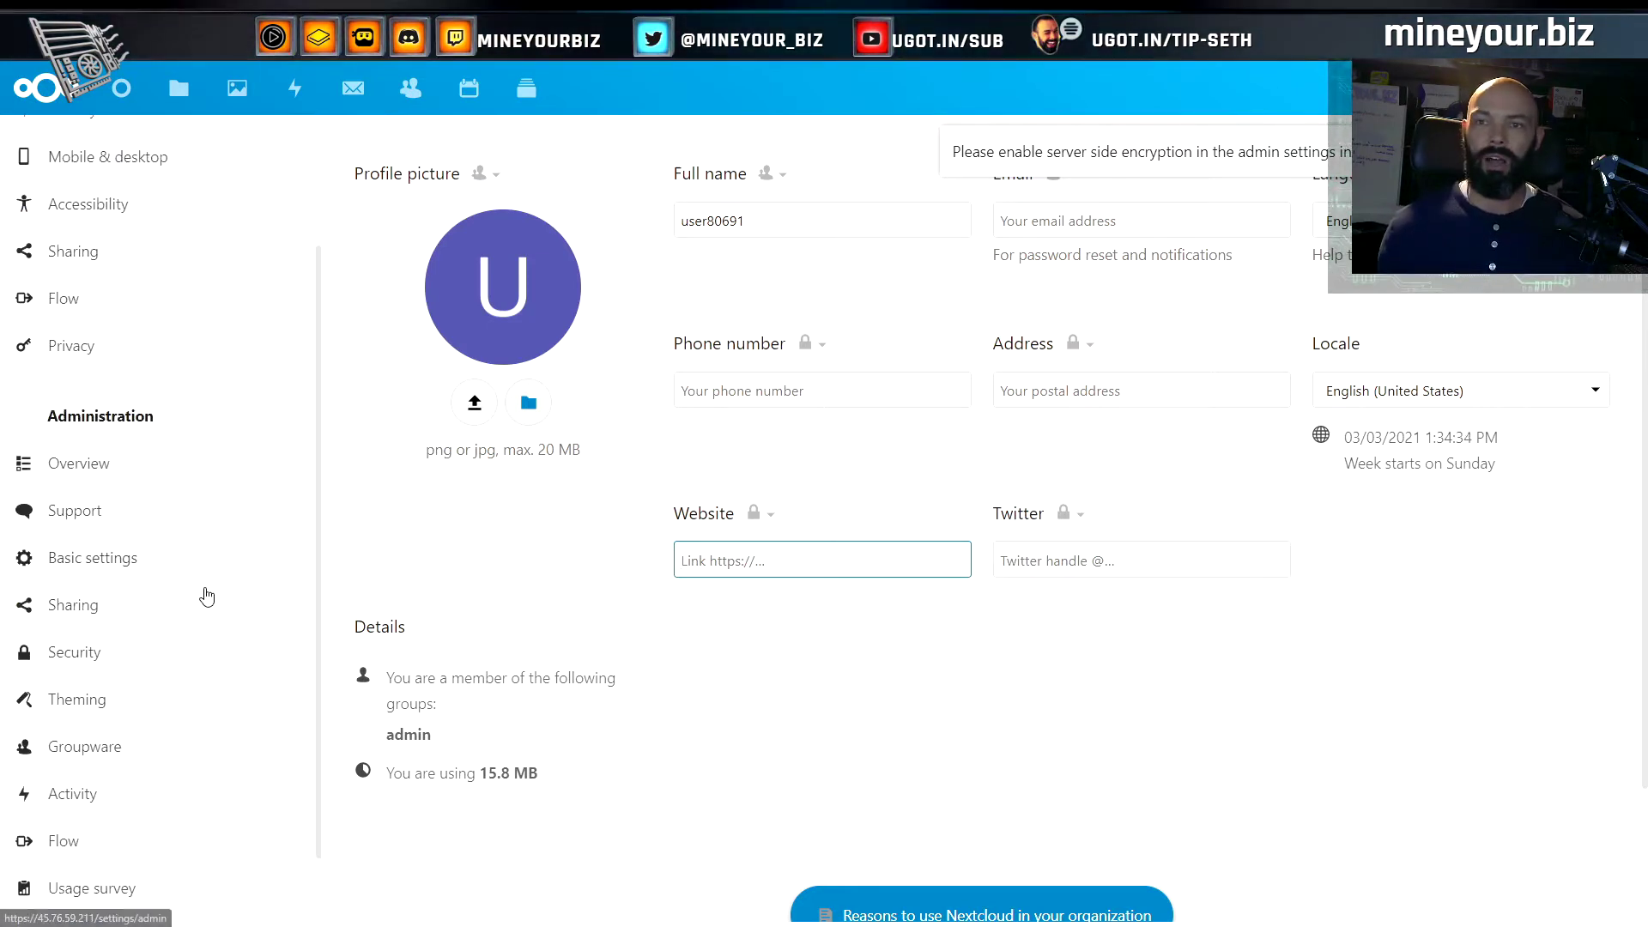
pyautogui.scroll(3, 136, 446)
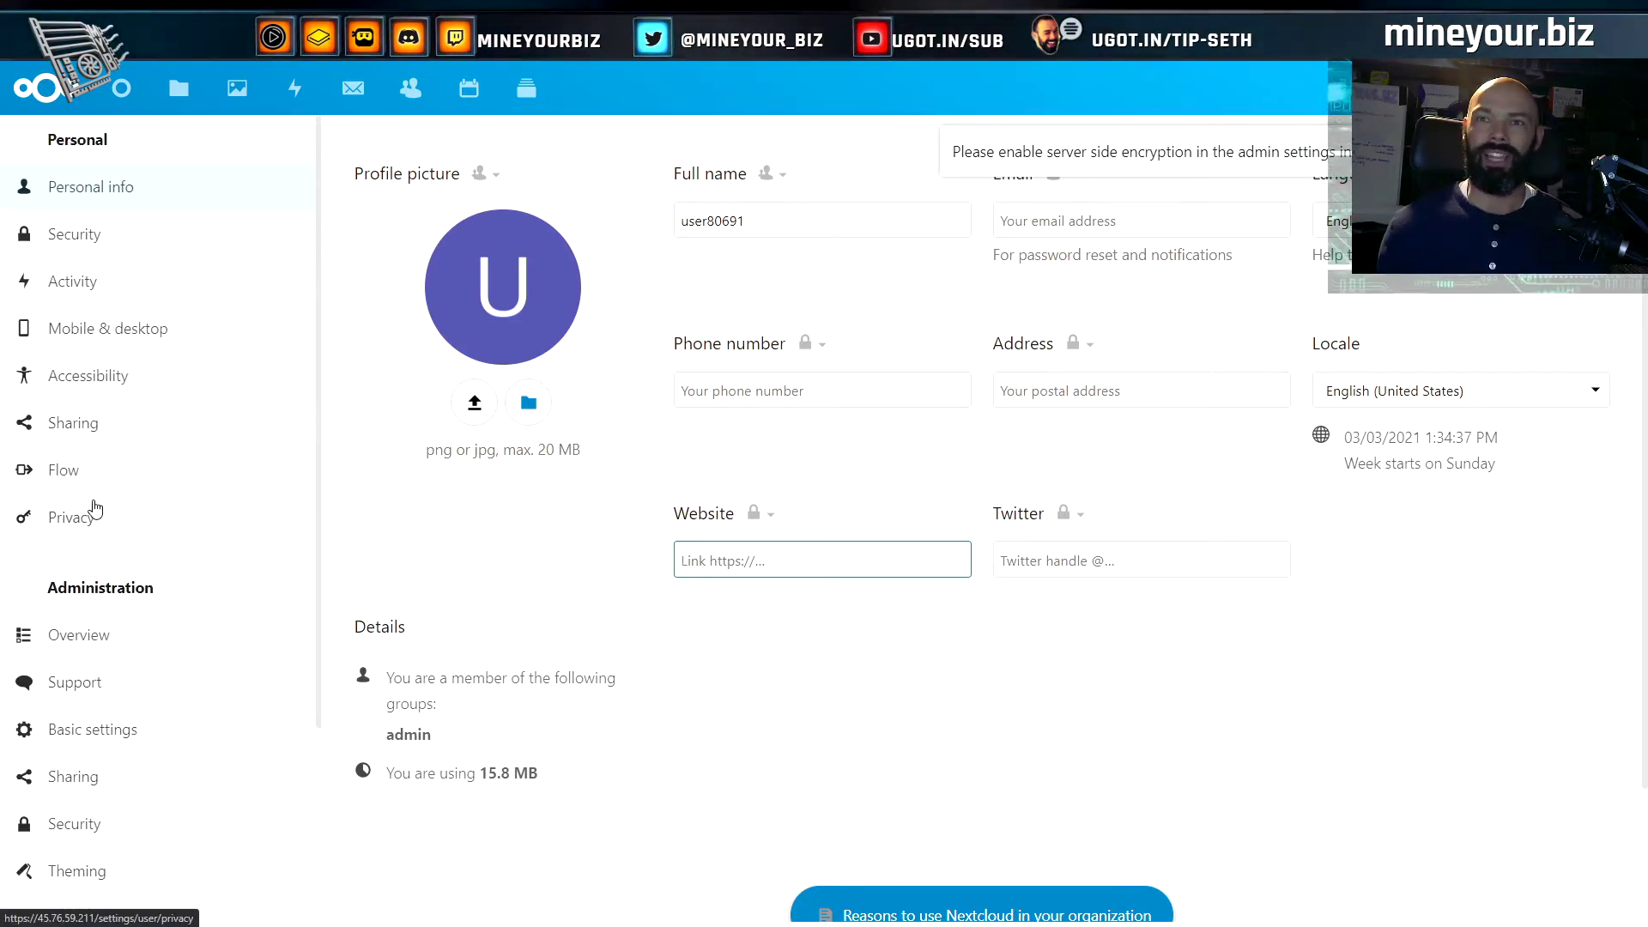
pyautogui.click(76, 525)
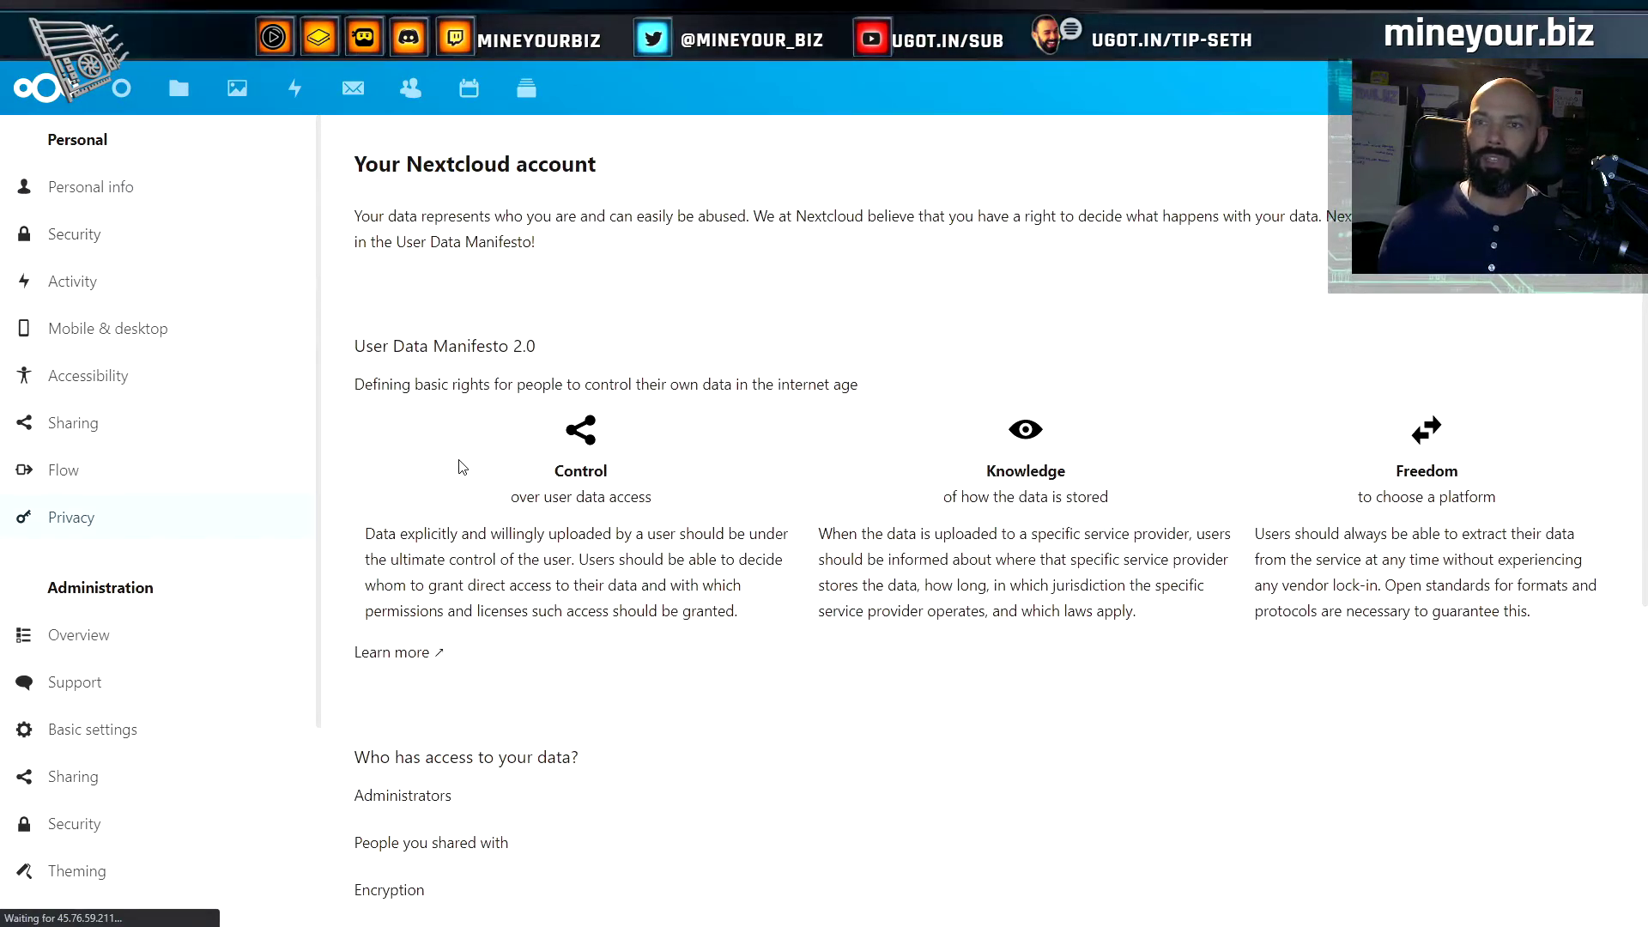
# Review the Security page's note that encryption keys aren't initialized, then log out
pyautogui.click(121, 242)
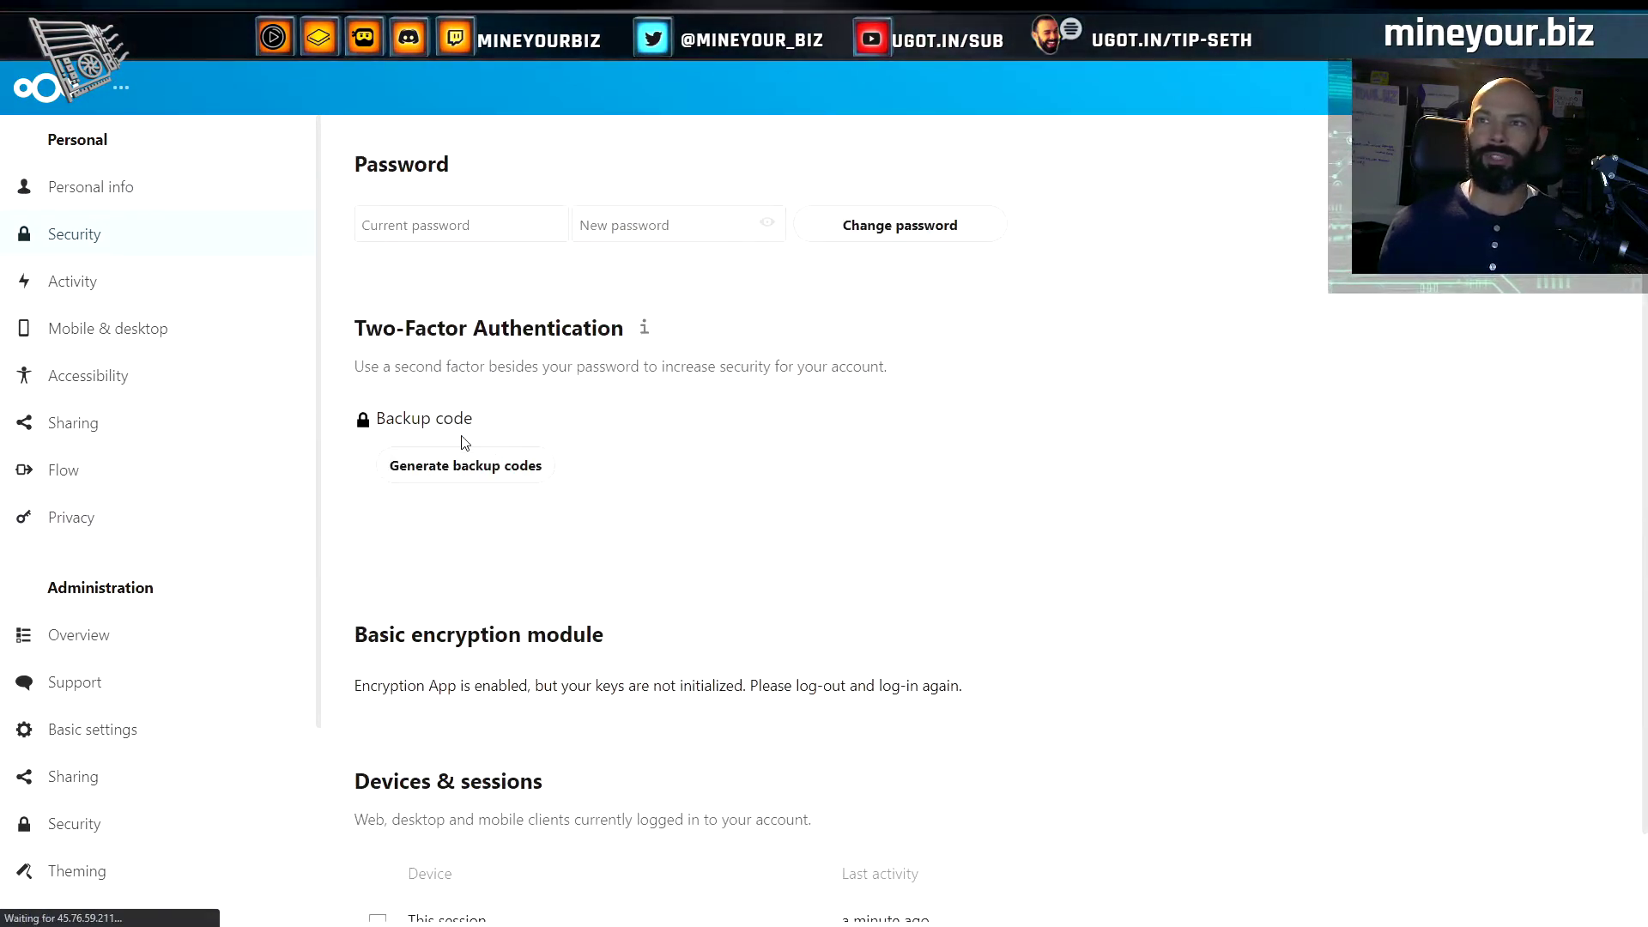
pyautogui.scroll(-3, 596, 449)
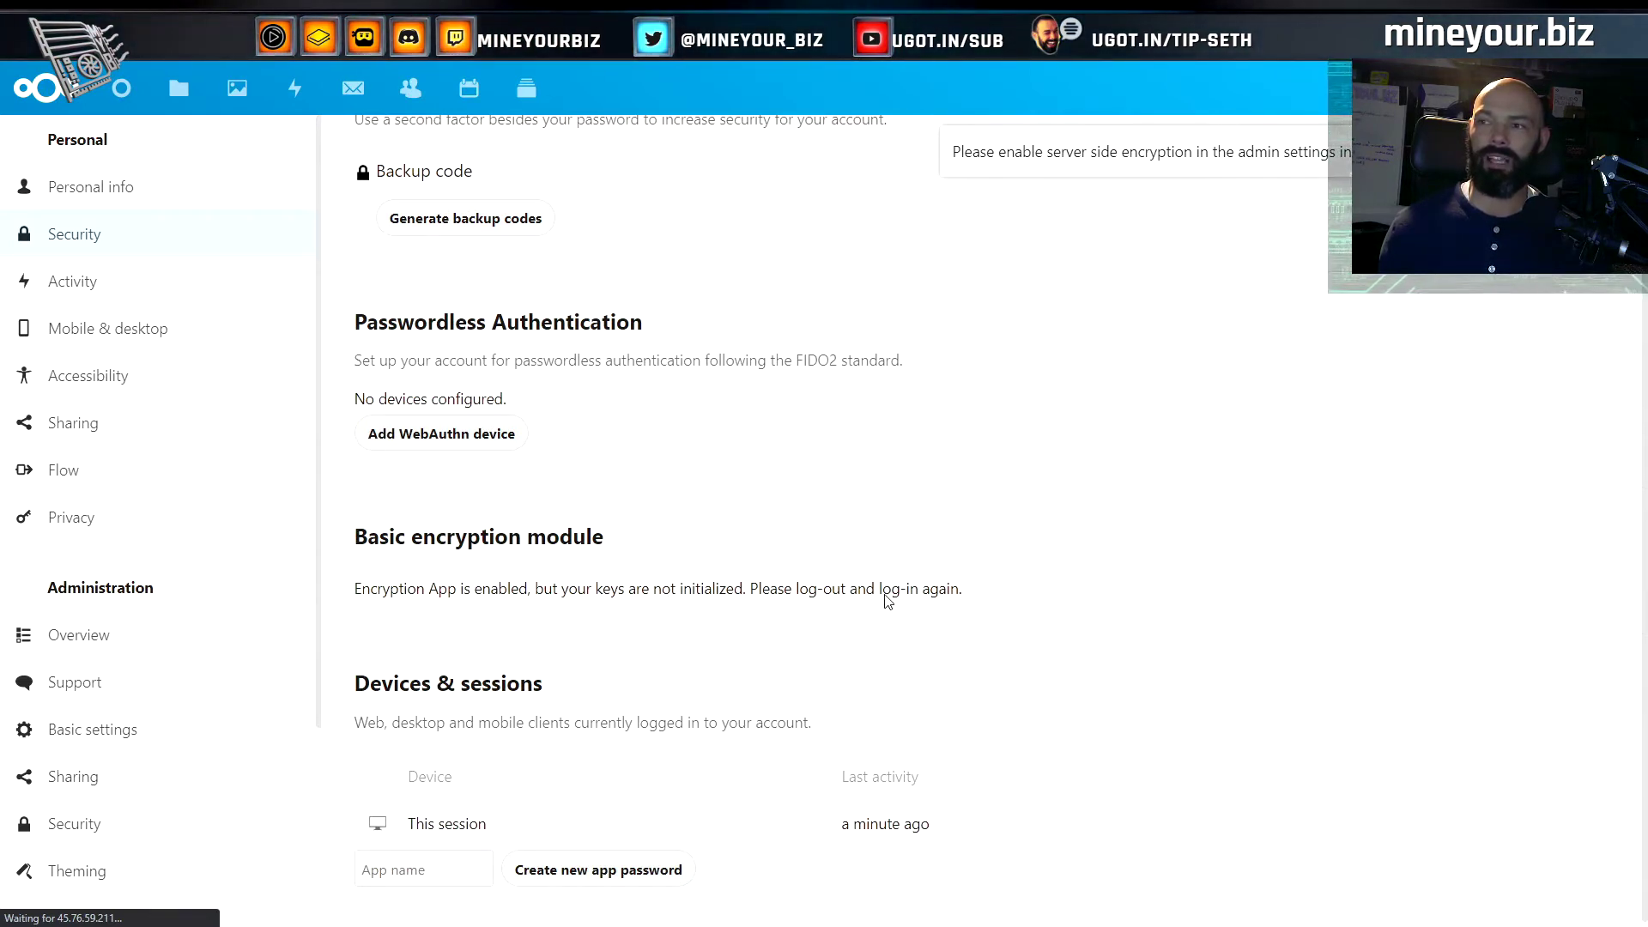
pyautogui.scroll(3, 945, 481)
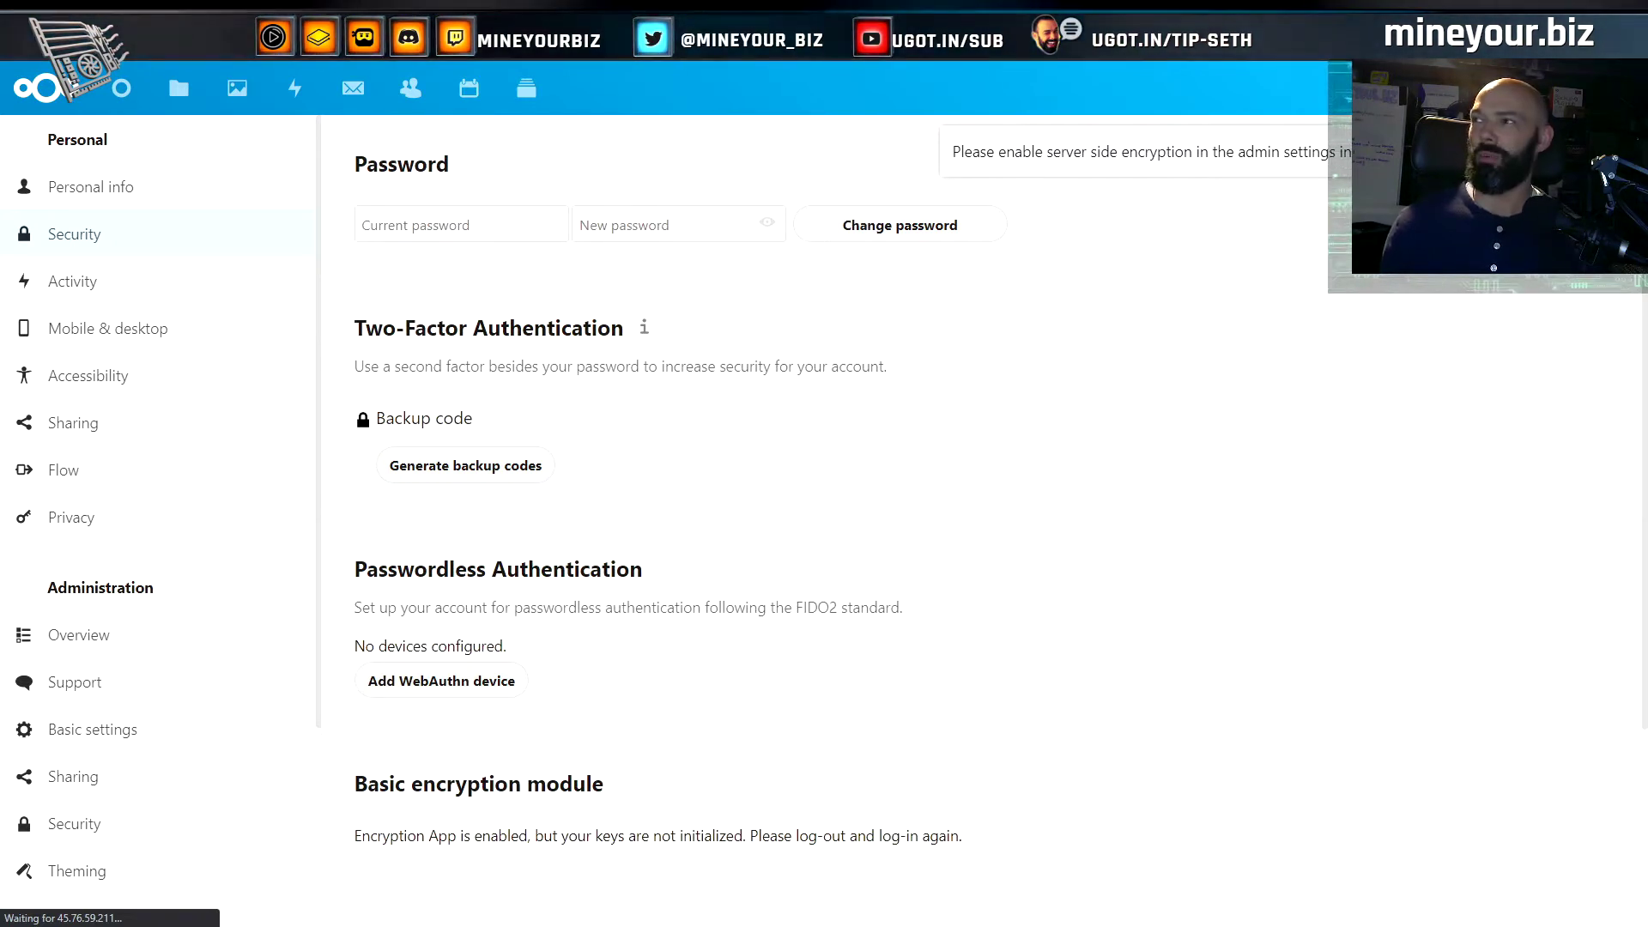
pyautogui.click(1618, 87)
pyautogui.click(1613, 459)
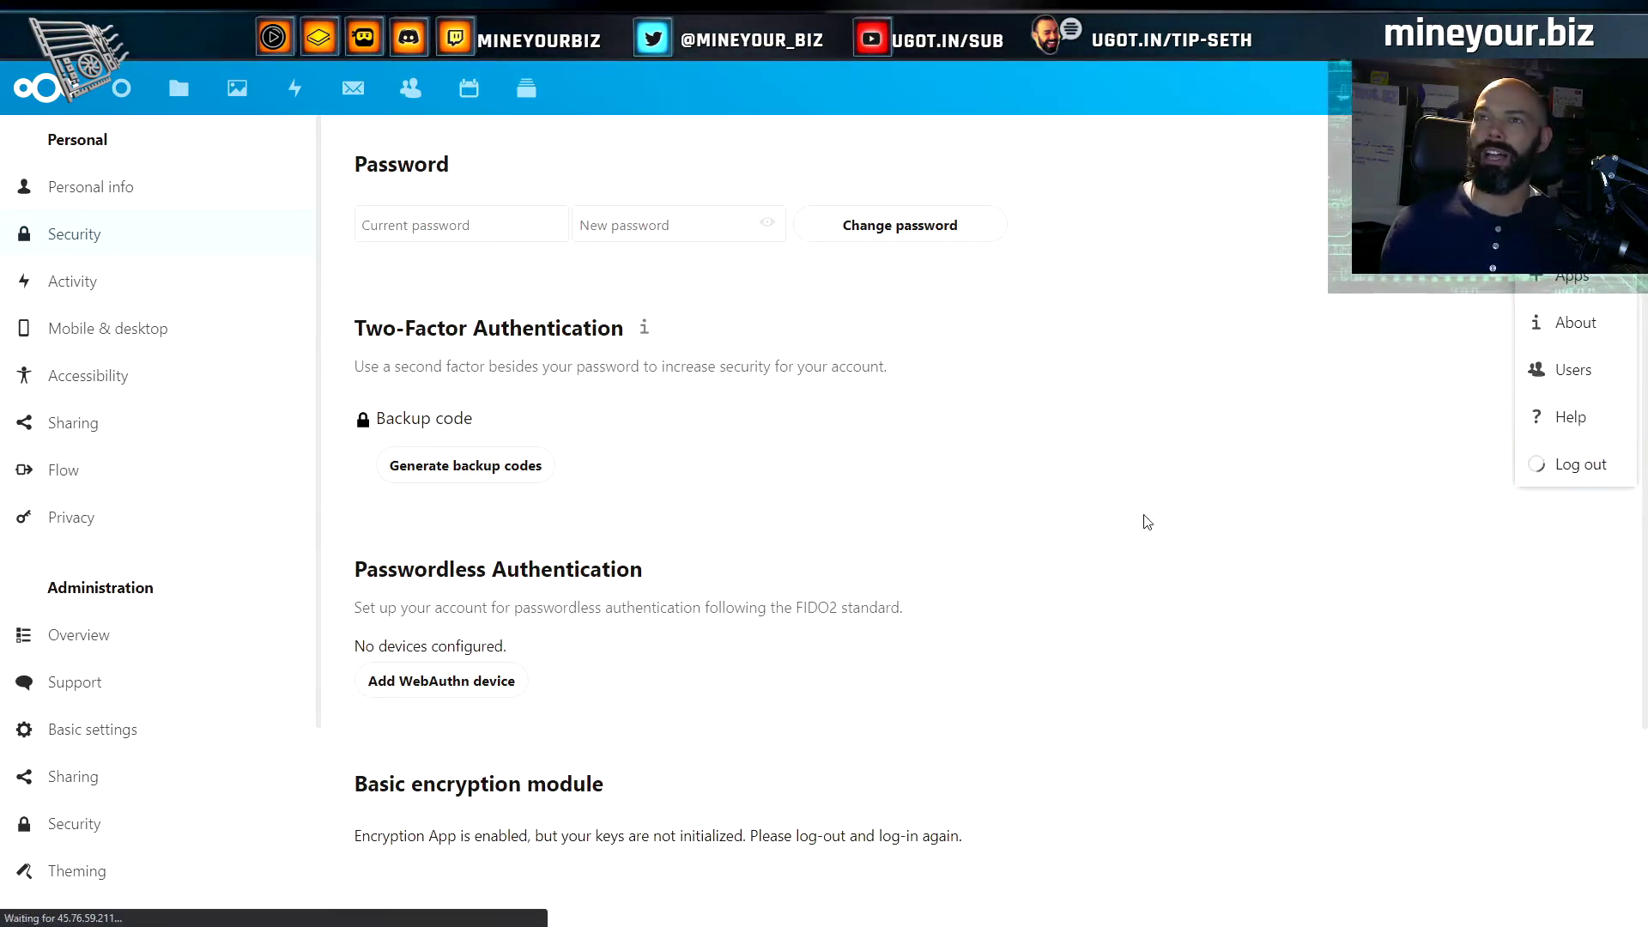
# Copy the admin username from Vultr's Application Information into the Nextcloud login field
pyautogui.hotkey('alt', 'Tab')
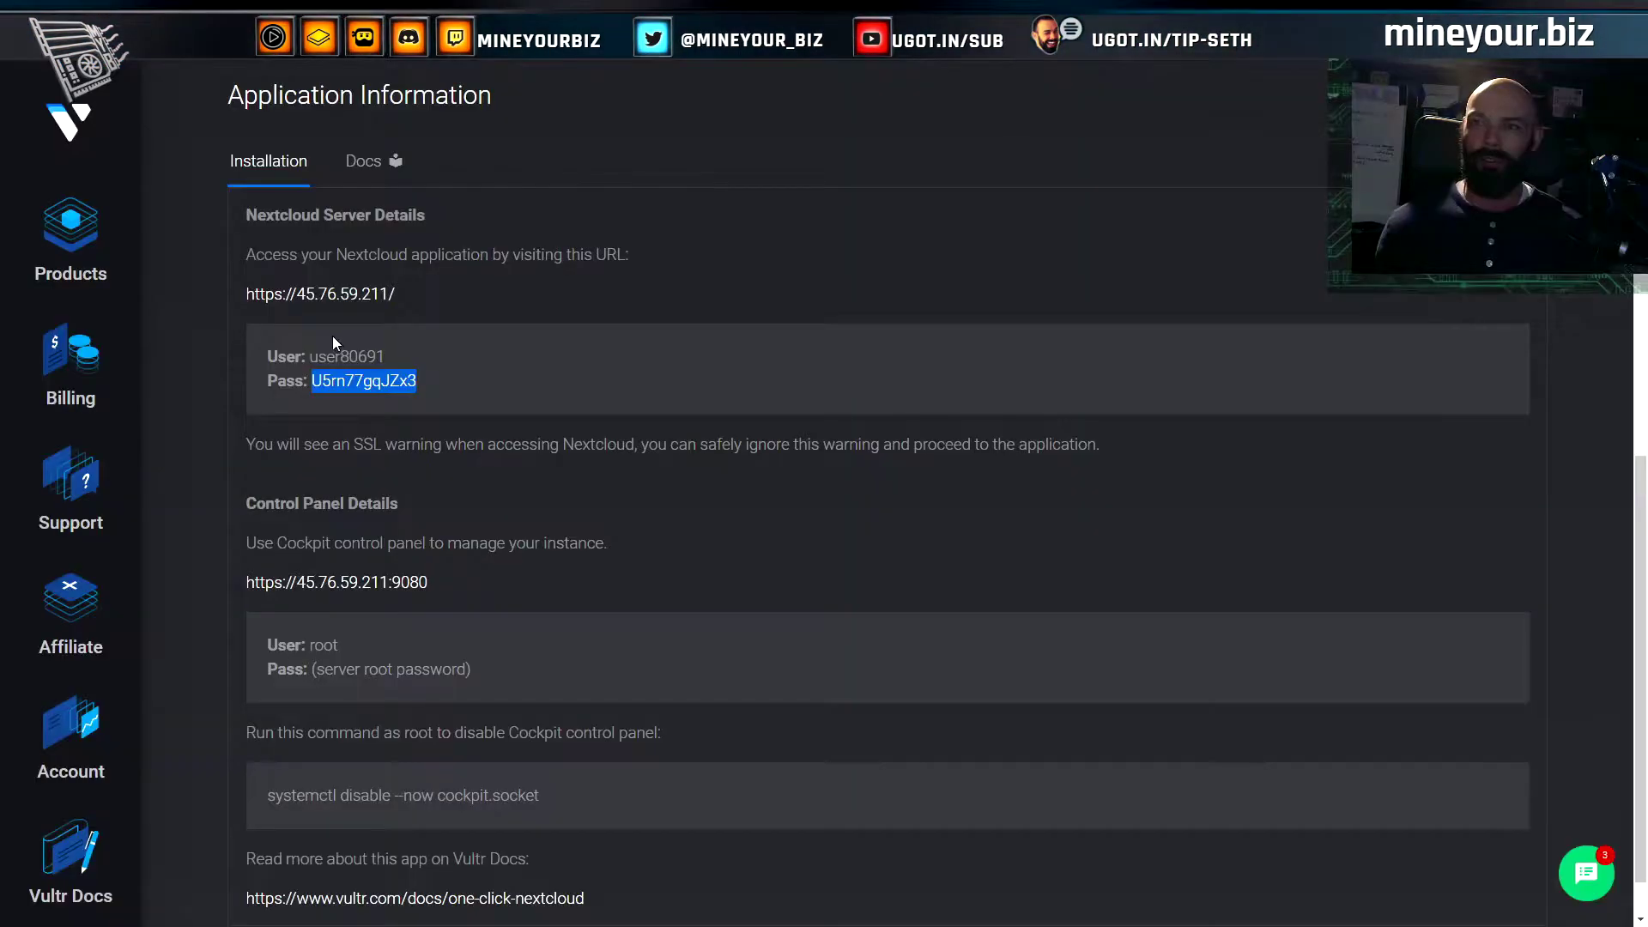
pyautogui.doubleClick(348, 356)
pyautogui.hotkey('ctrl', 'c')
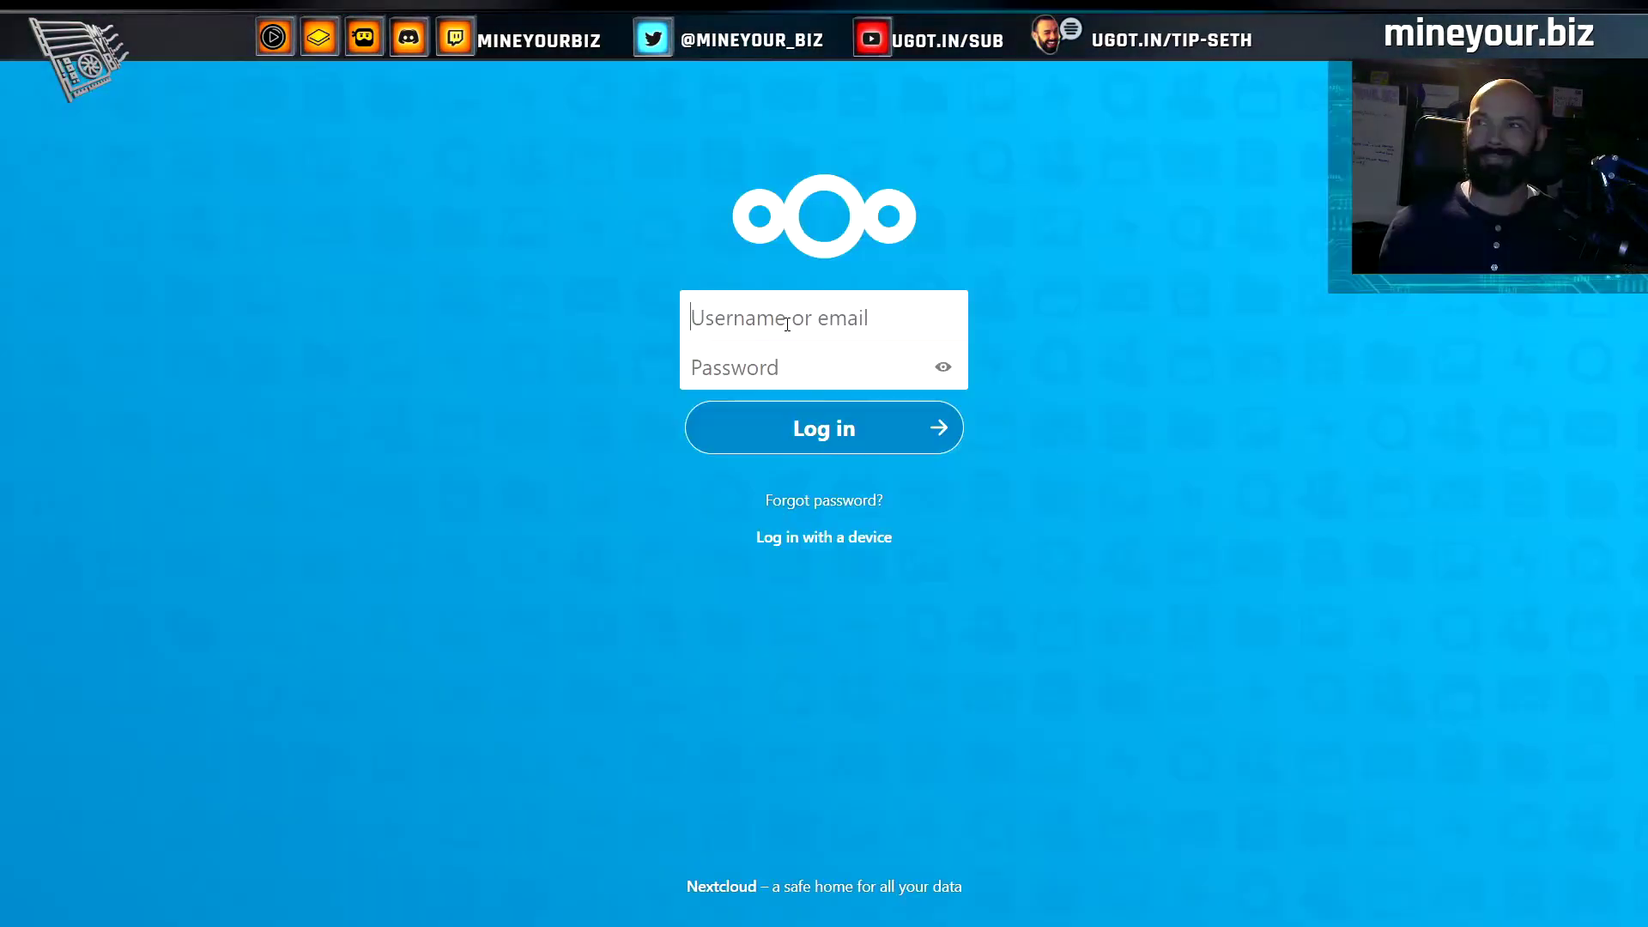
pyautogui.hotkey('alt', 'Tab')
pyautogui.click(786, 321)
pyautogui.hotkey('ctrl', 'v')
# Copy the admin password from Vultr and place the cursor in the login password field
pyautogui.hotkey('alt', 'Tab')
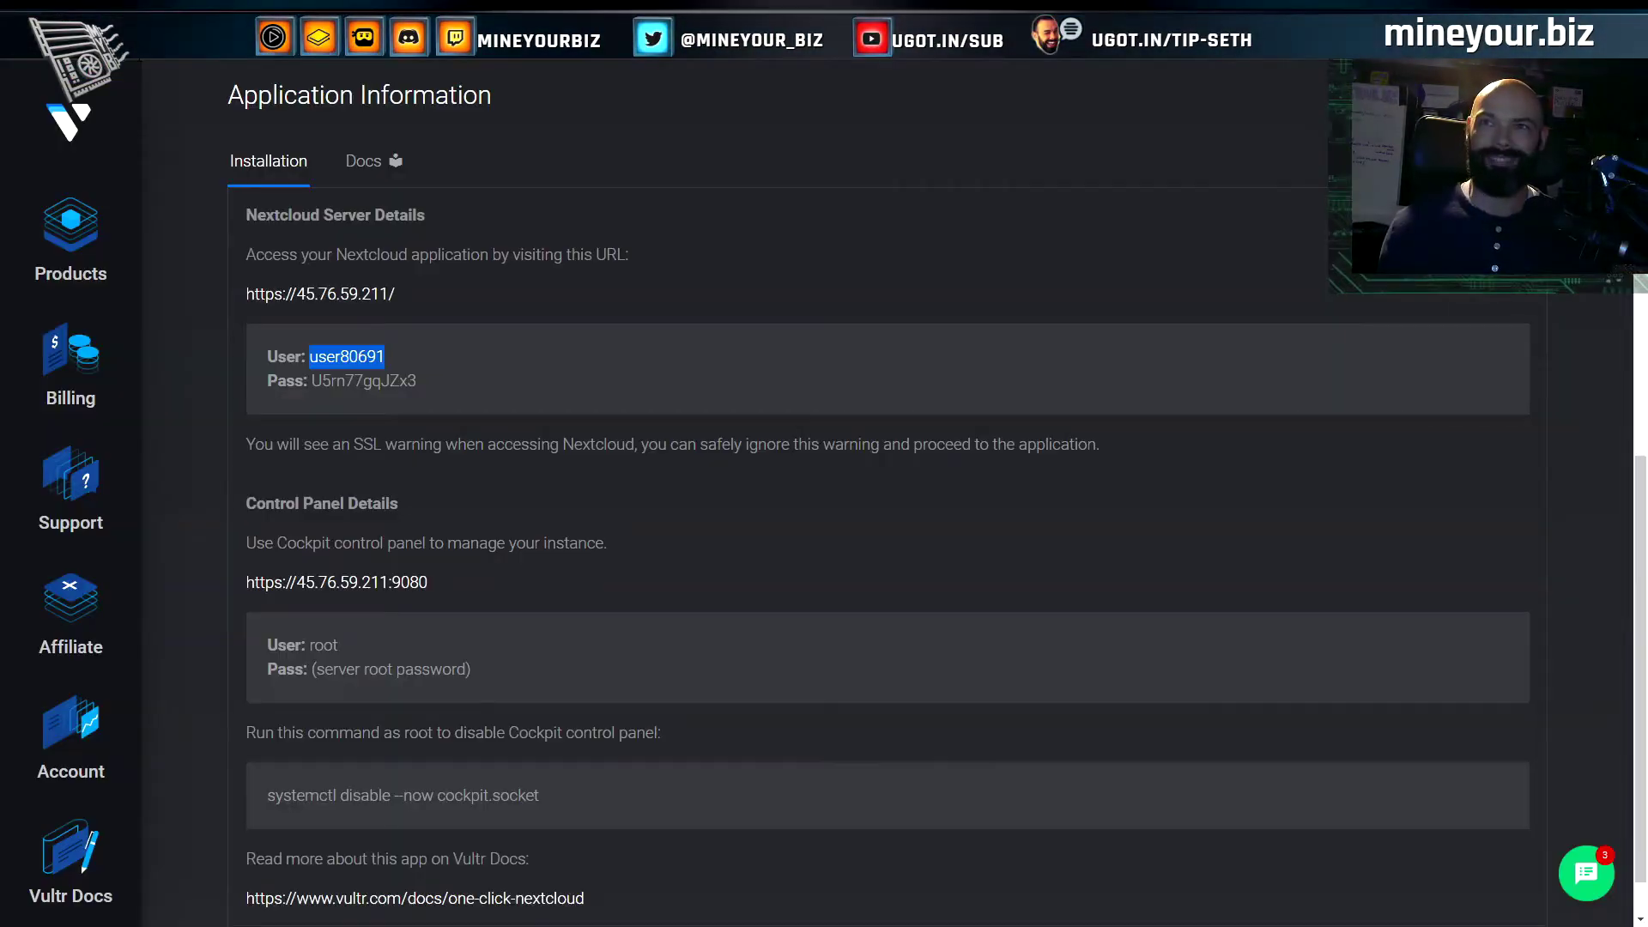
pyautogui.doubleClick(345, 380)
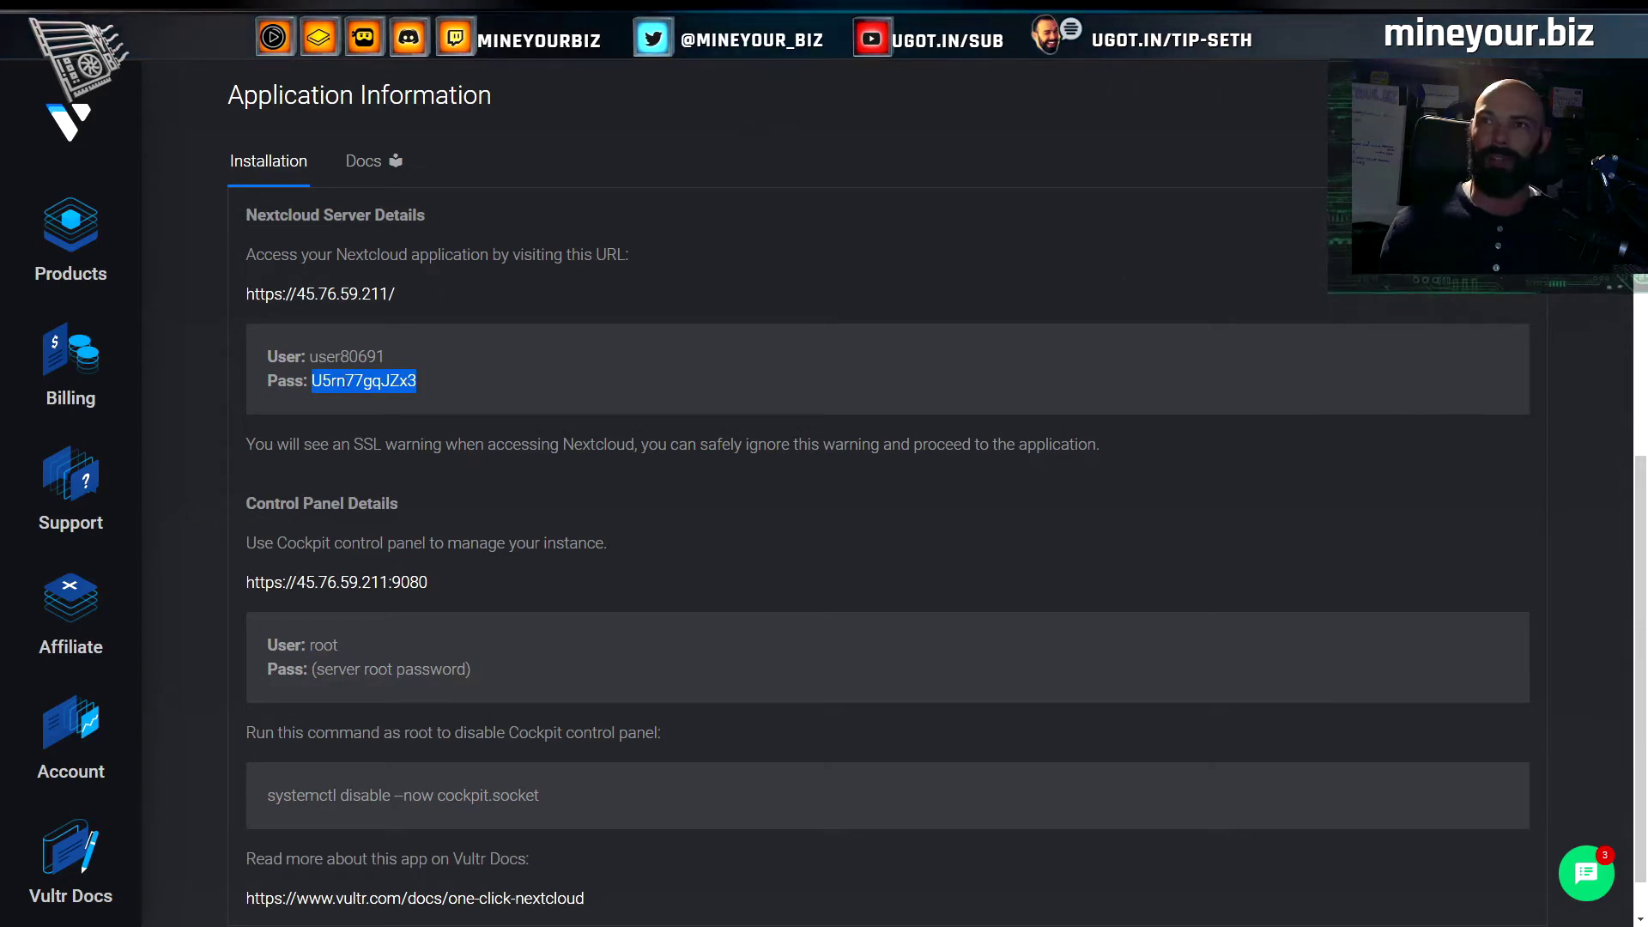
pyautogui.hotkey('alt', 'Tab')
pyautogui.click(798, 370)
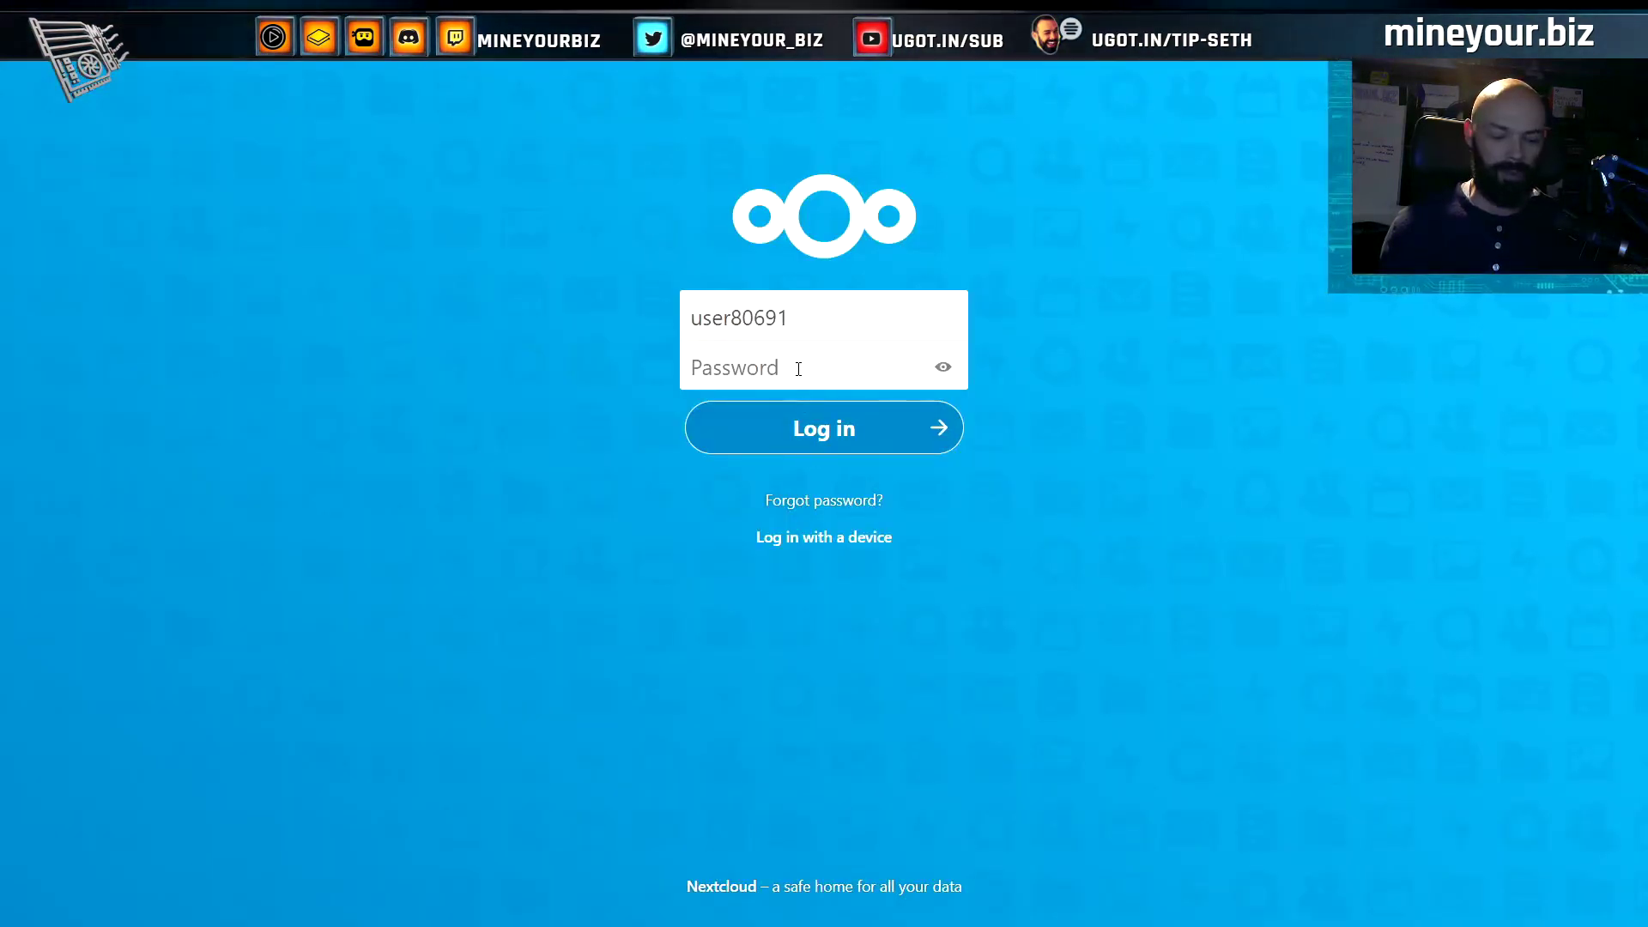
# Log in as admin with the pasted password and confirm enabling server-side encryption
pyautogui.hotkey('ctrl', 'v')
pyautogui.press('Return')
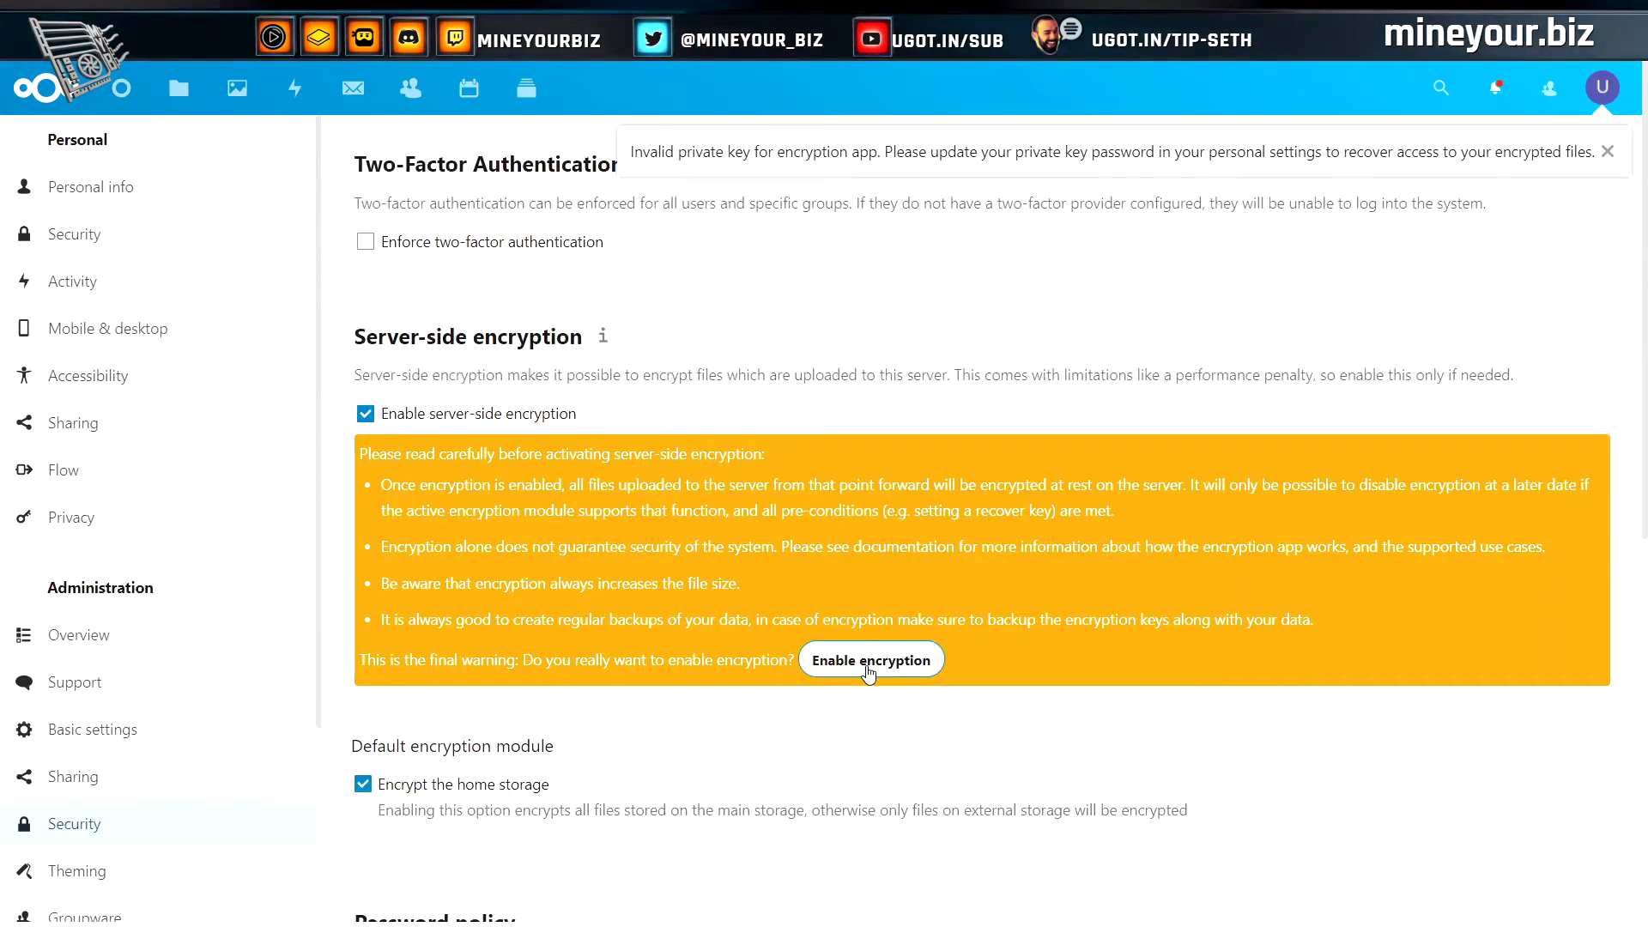
pyautogui.click(868, 671)
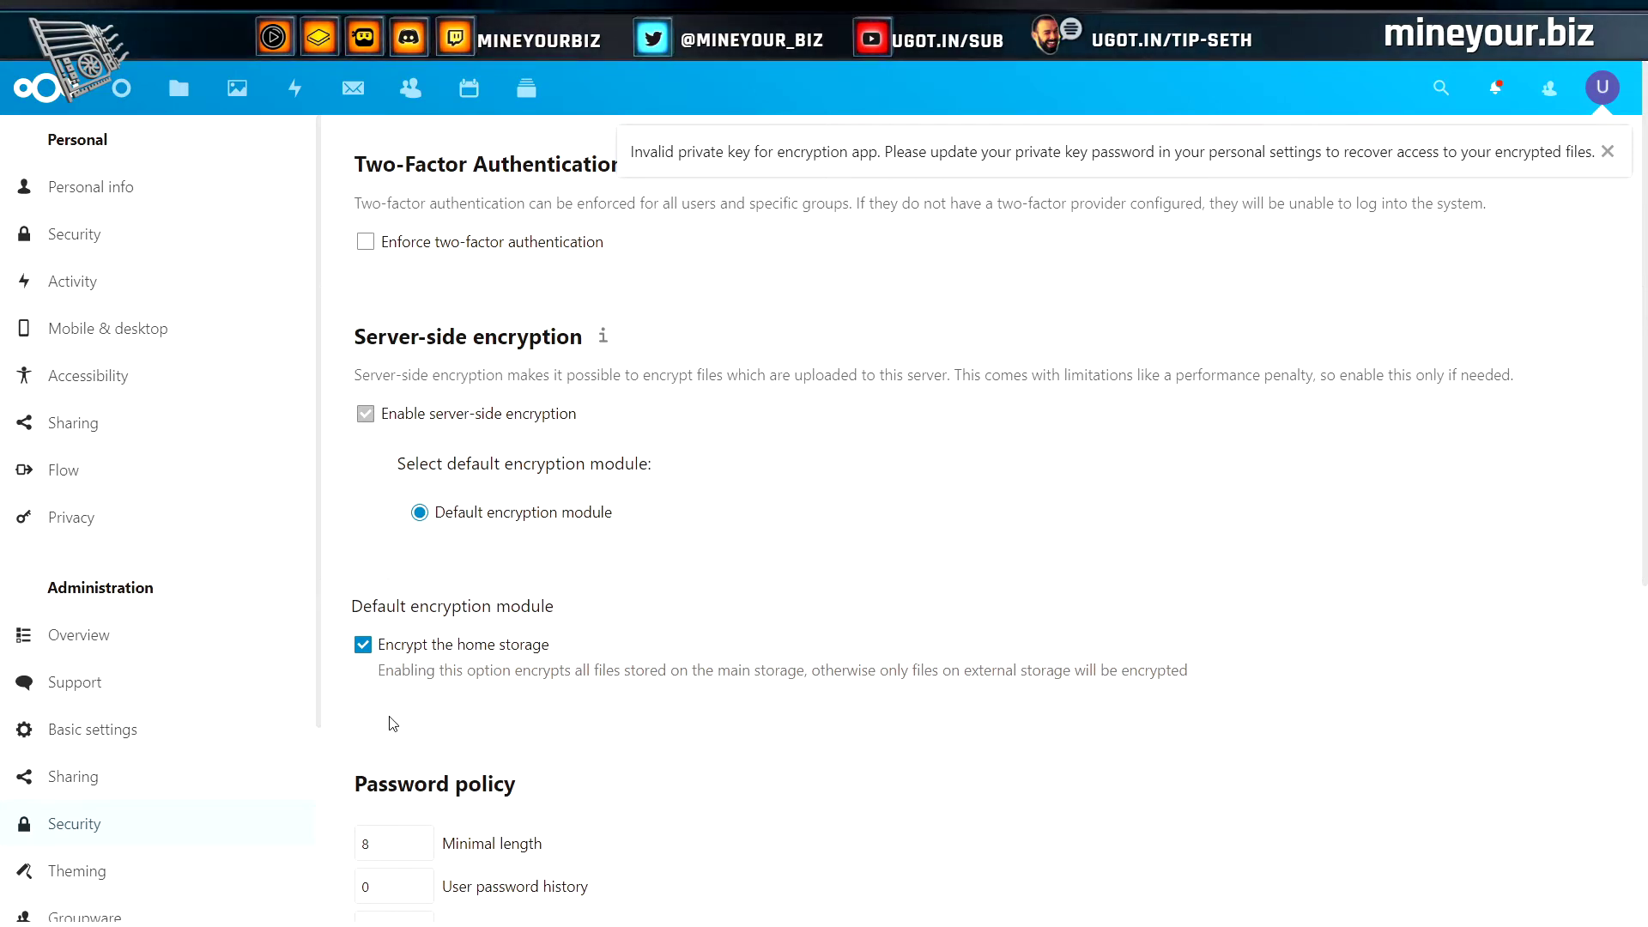
# Require upper/lower case, numeric and special characters, and check passwords against breached lists
pyautogui.scroll(-3, 346, 702)
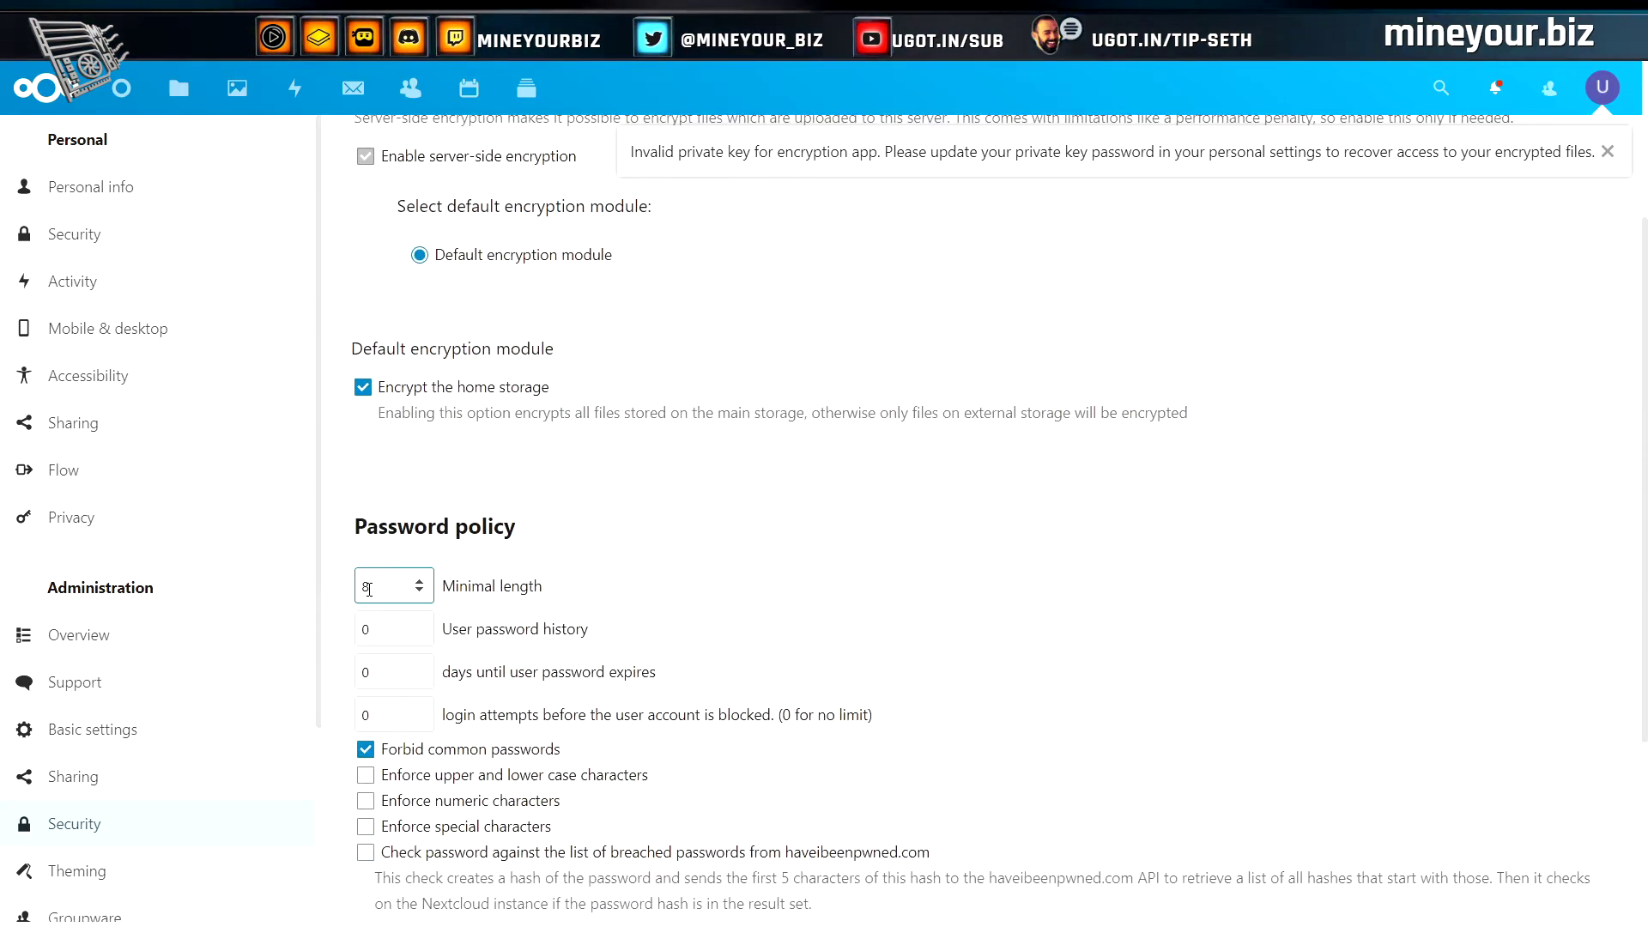
pyautogui.click(420, 582)
pyautogui.click(420, 581)
pyautogui.click(420, 582)
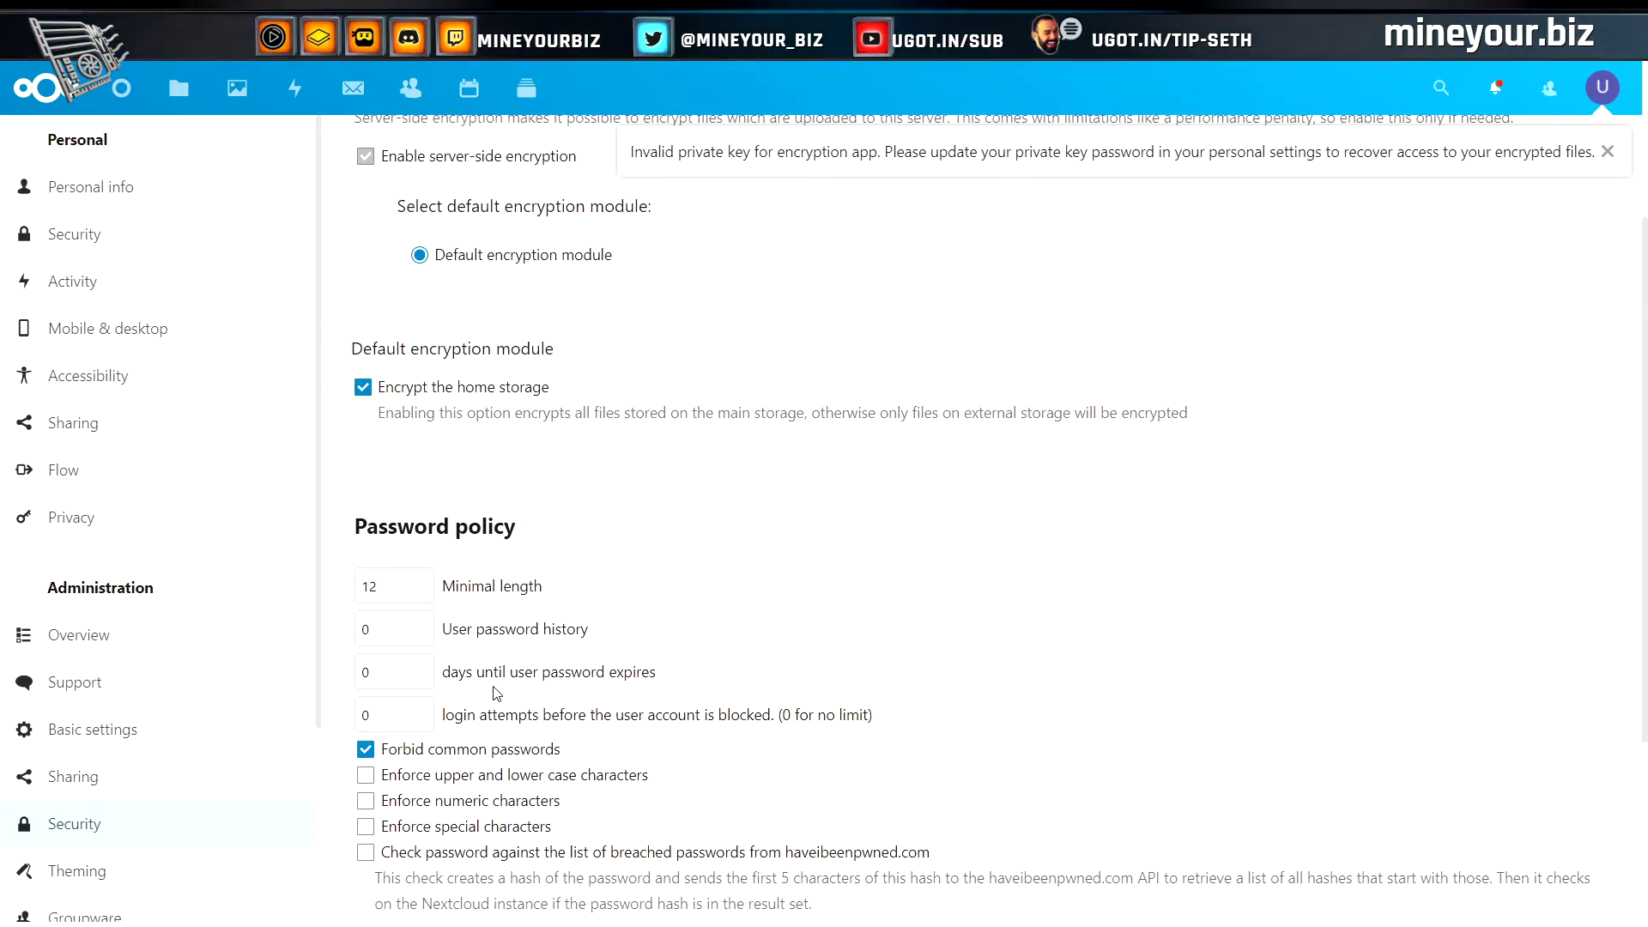
pyautogui.scroll(-2, 496, 693)
pyautogui.click(366, 602)
pyautogui.click(365, 629)
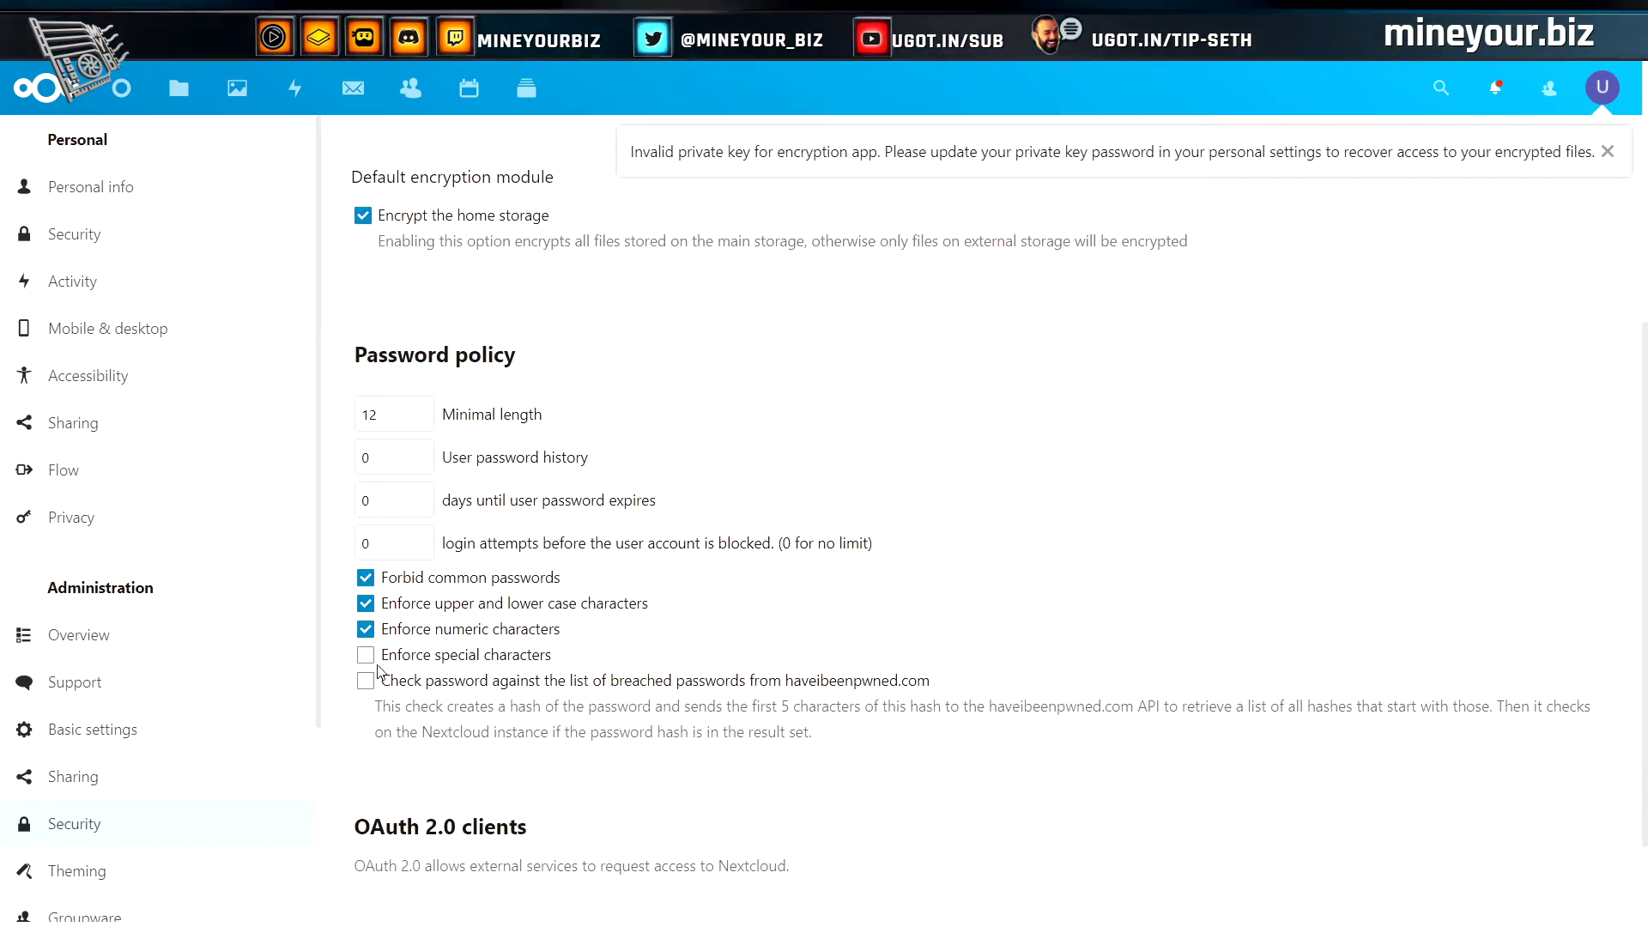
pyautogui.click(366, 655)
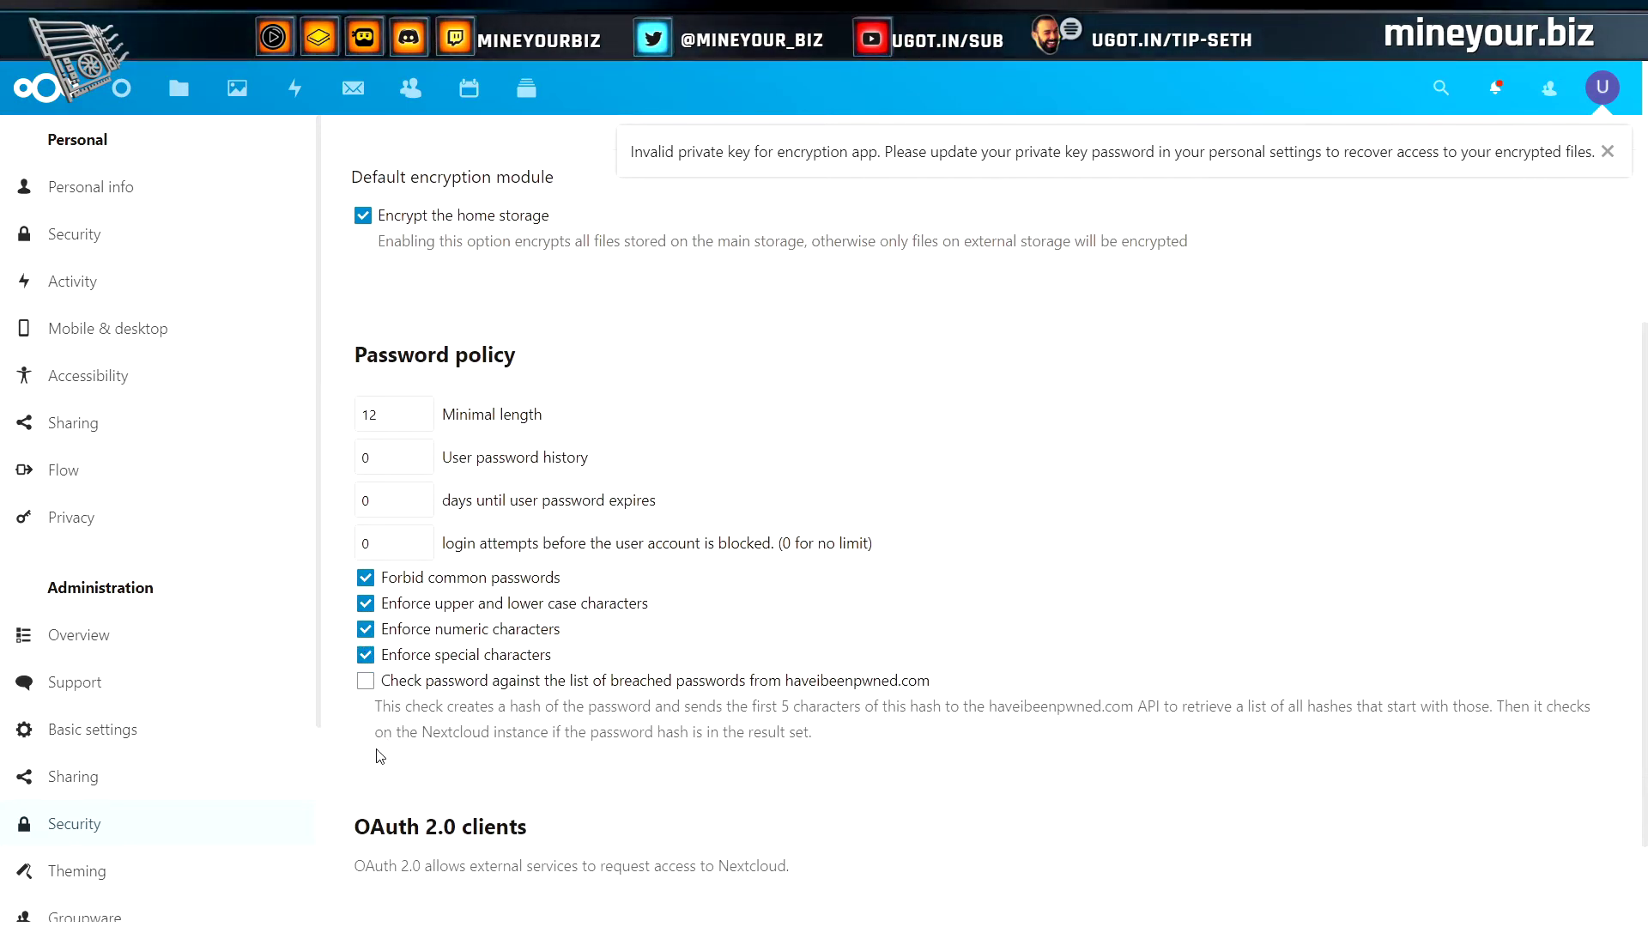
pyautogui.scroll(-1, 380, 756)
pyautogui.click(366, 559)
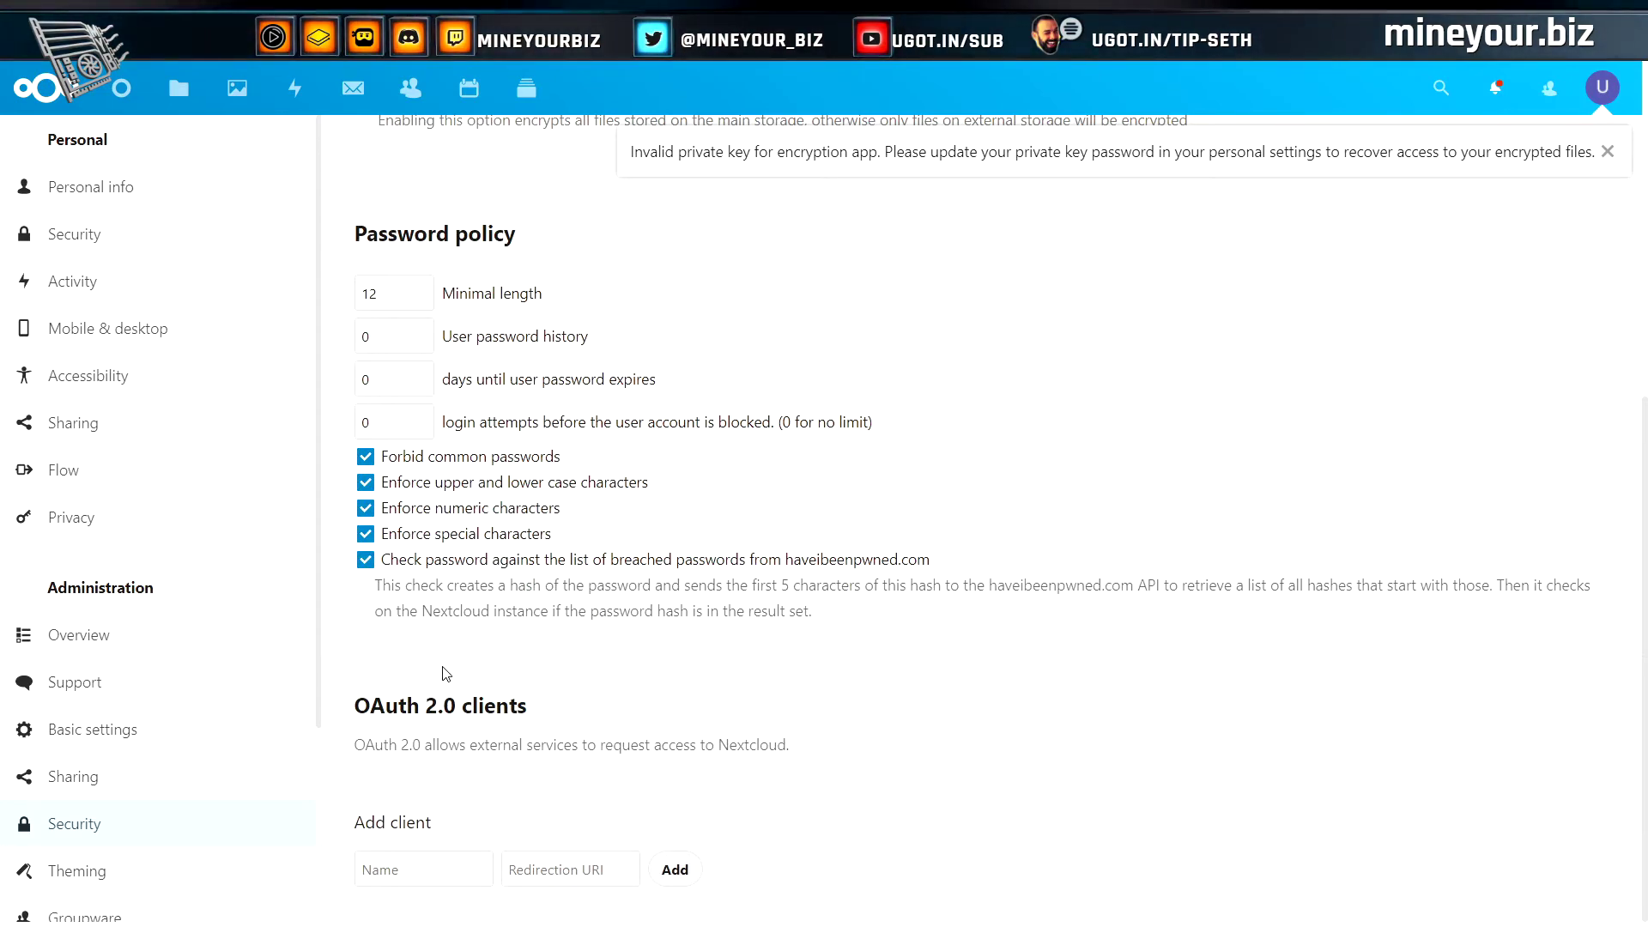
# Bring the minimal password length back to 12 characters
pyautogui.scroll(4, 446, 673)
pyautogui.scroll(-4, 460, 680)
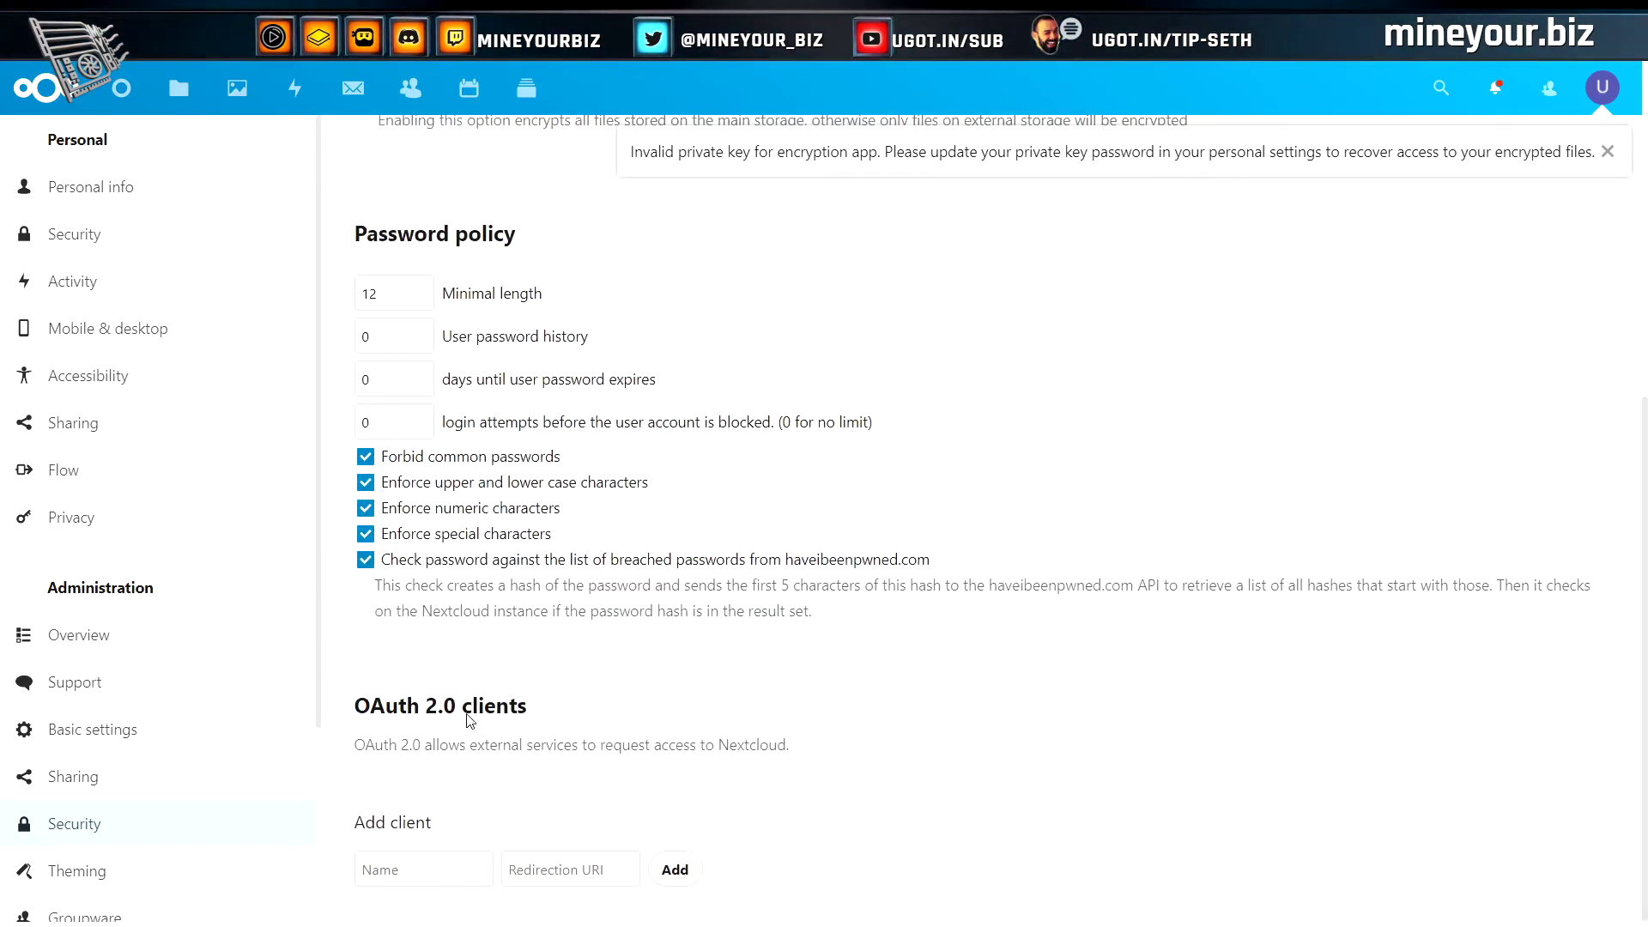
pyautogui.scroll(1, 477, 721)
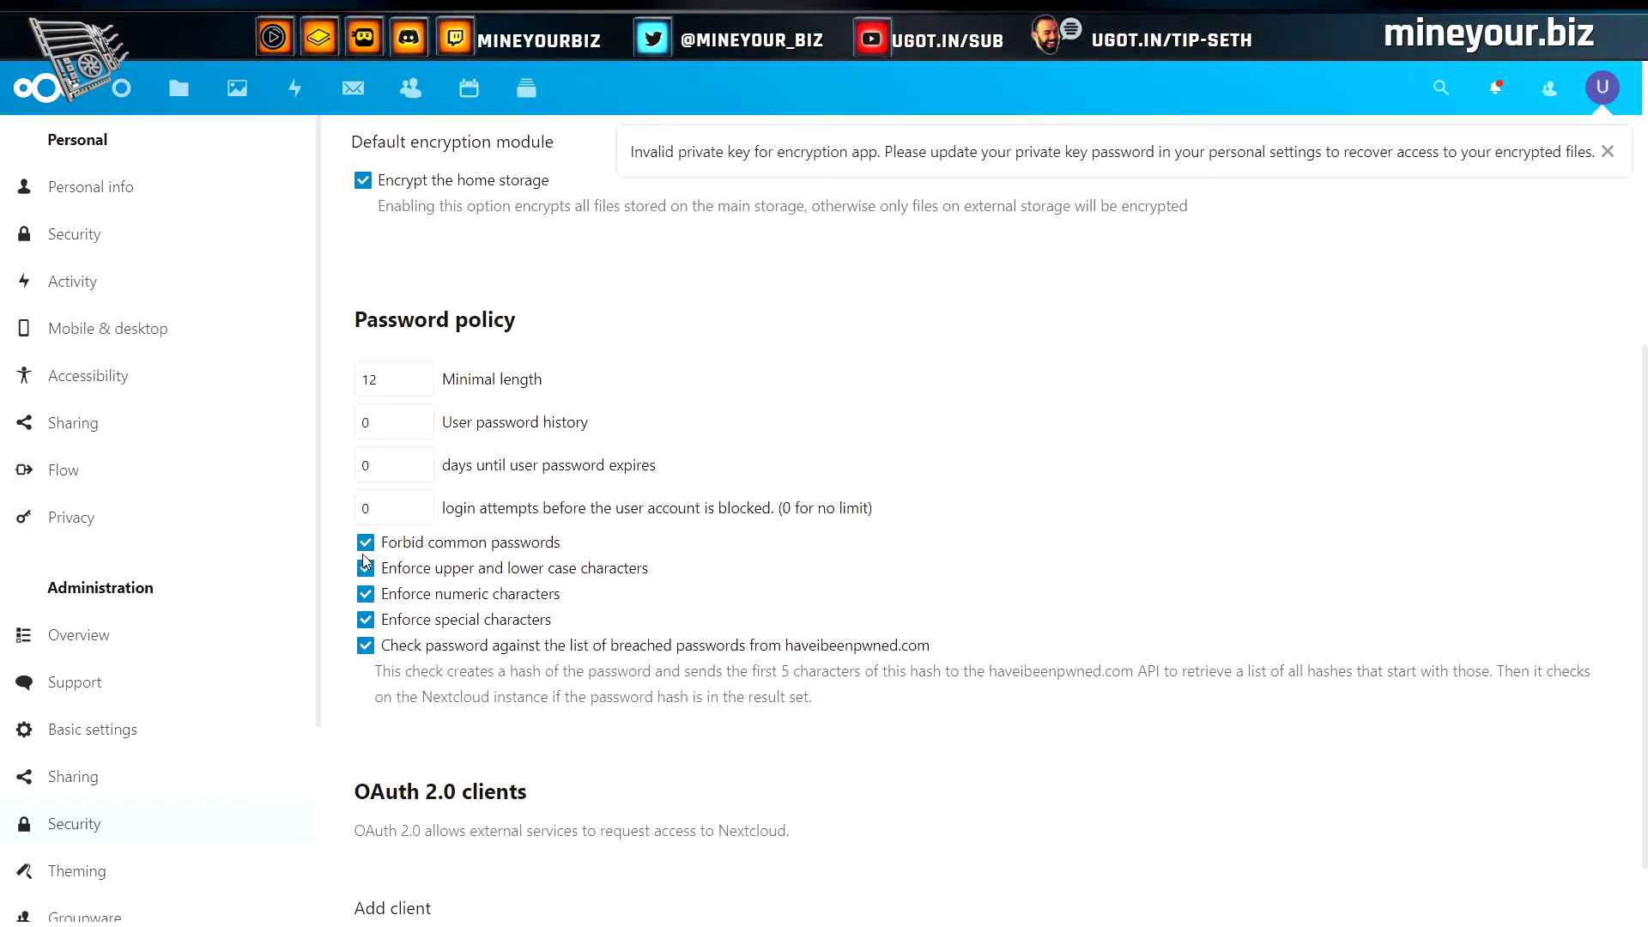
pyautogui.scroll(3, 367, 631)
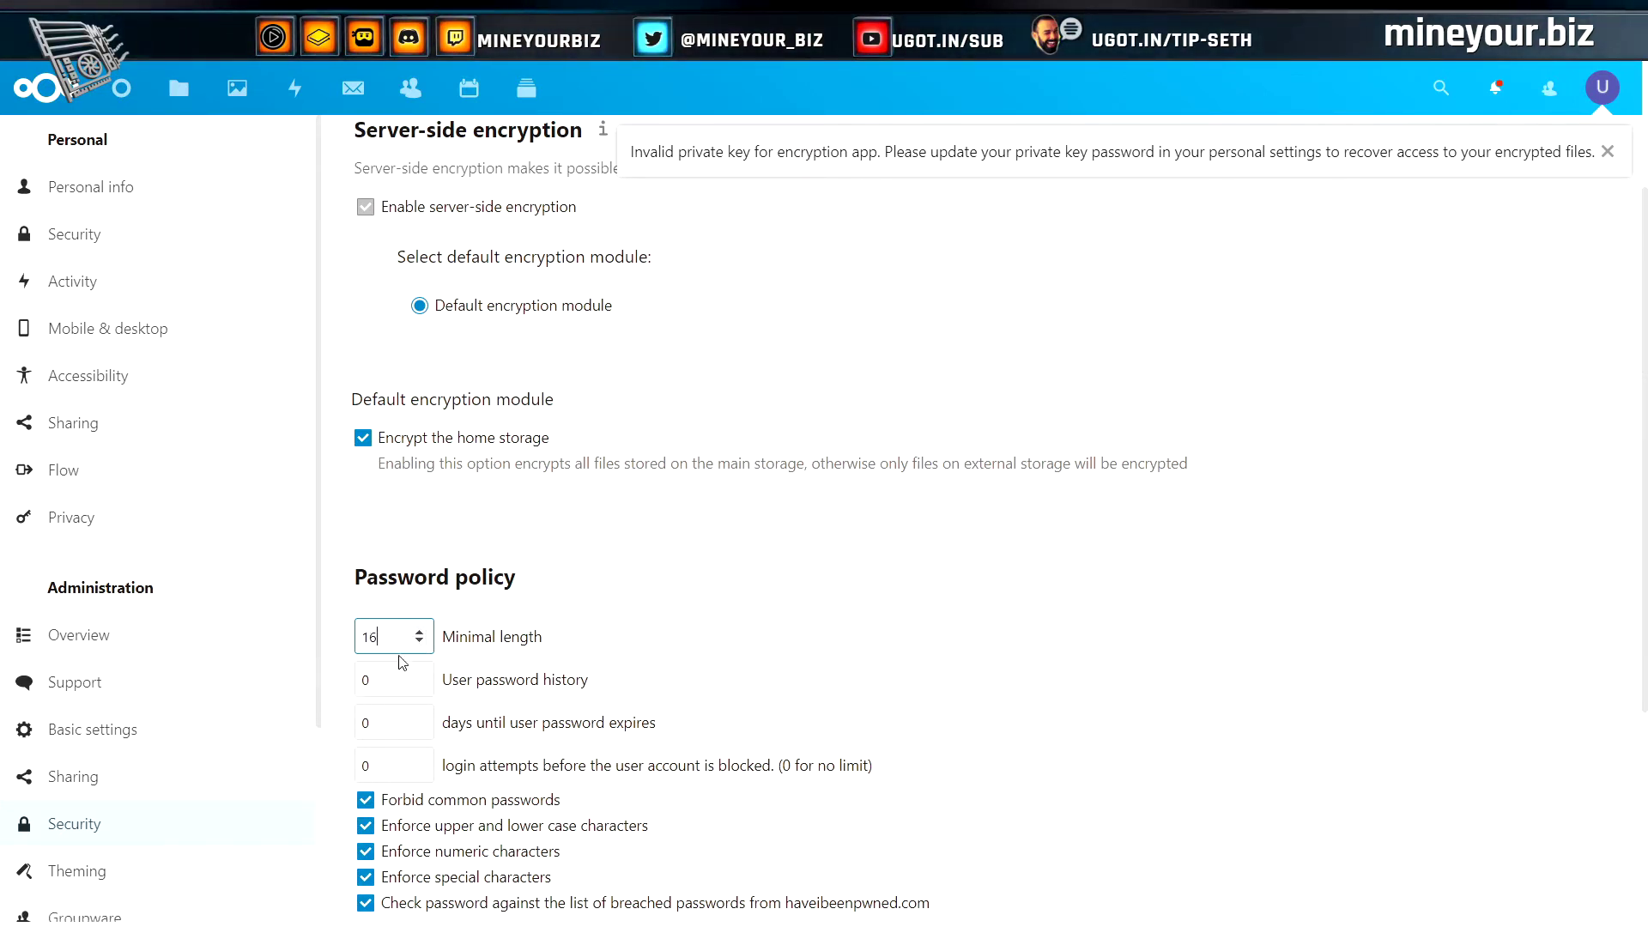
pyautogui.click(419, 640)
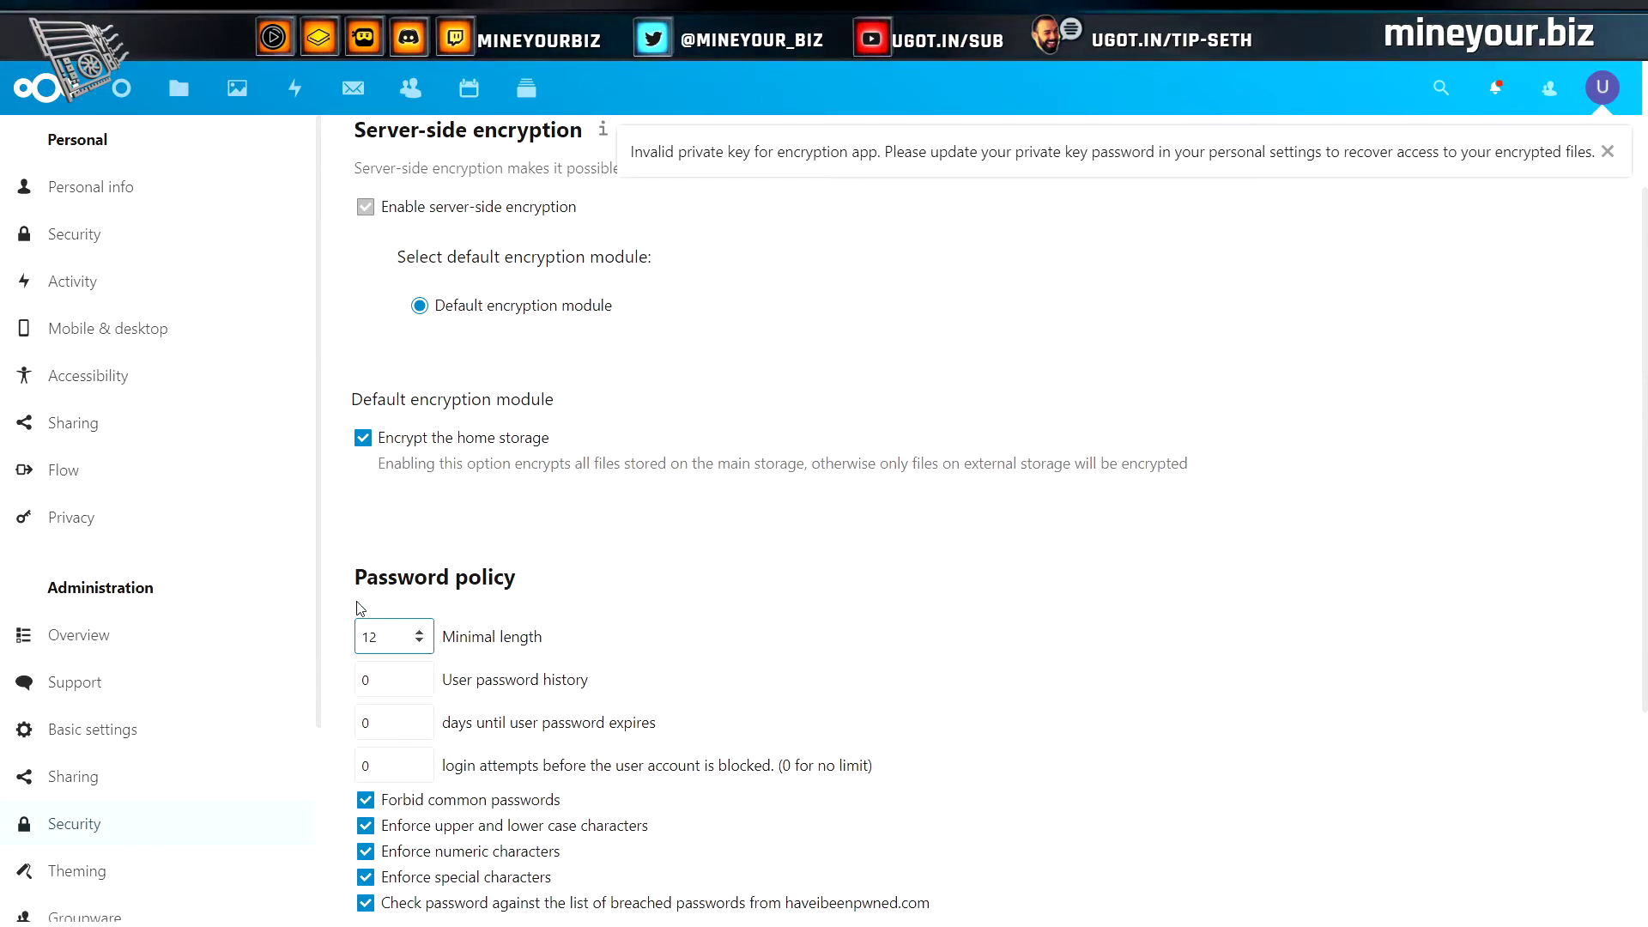
pyautogui.scroll(3, 412, 566)
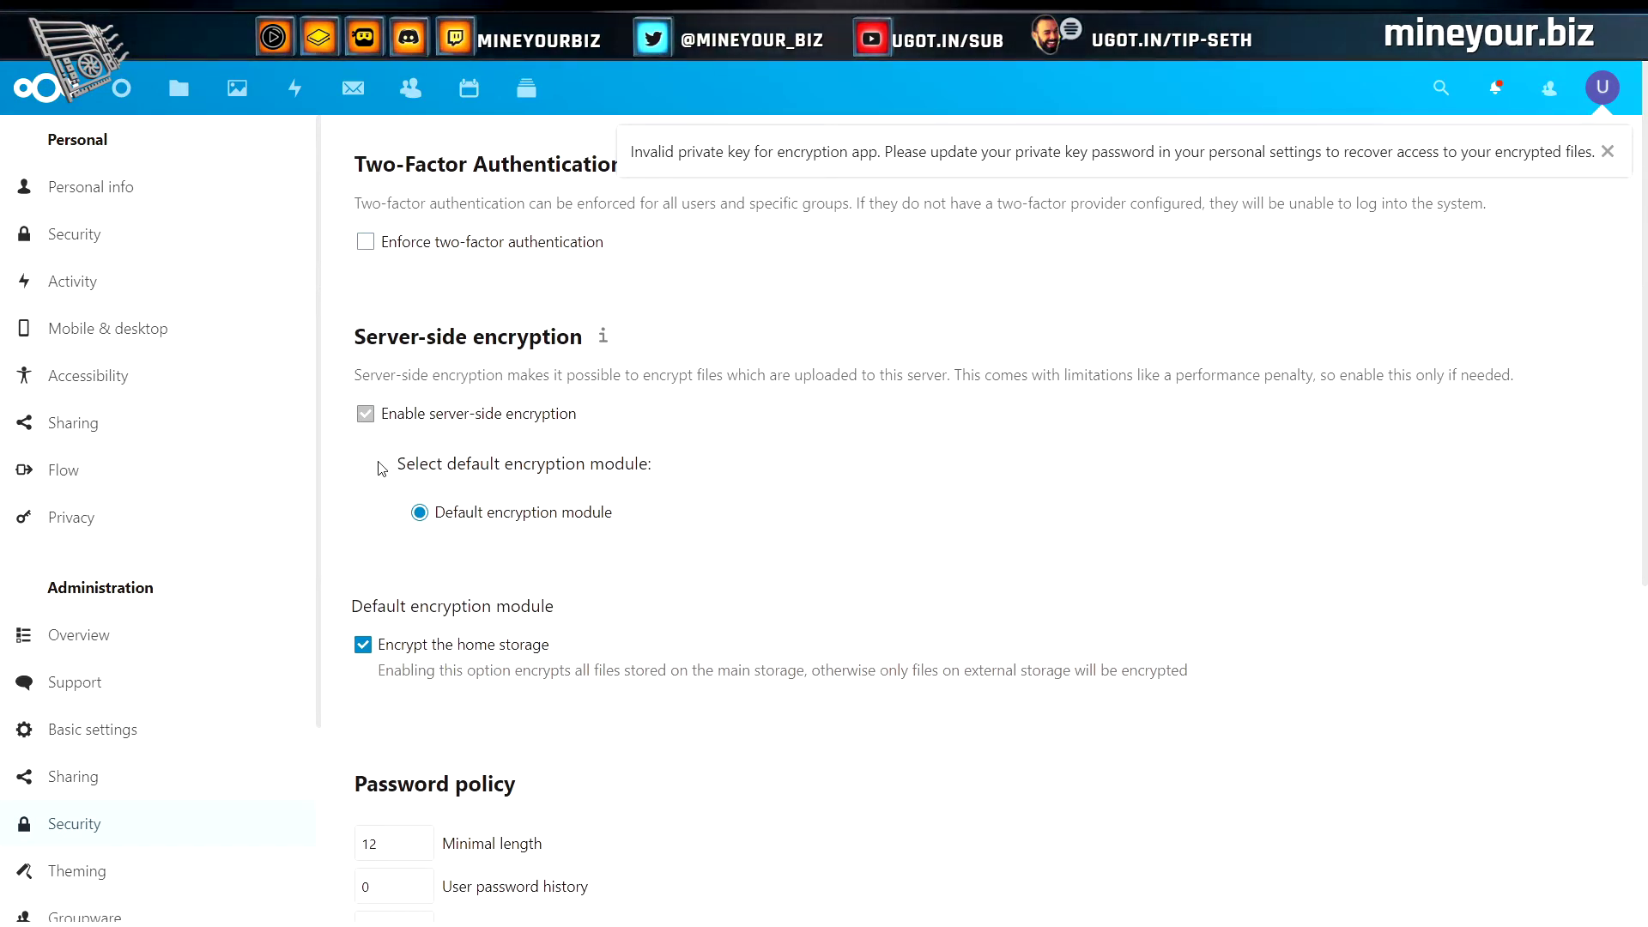
pyautogui.scroll(-3, 80, 661)
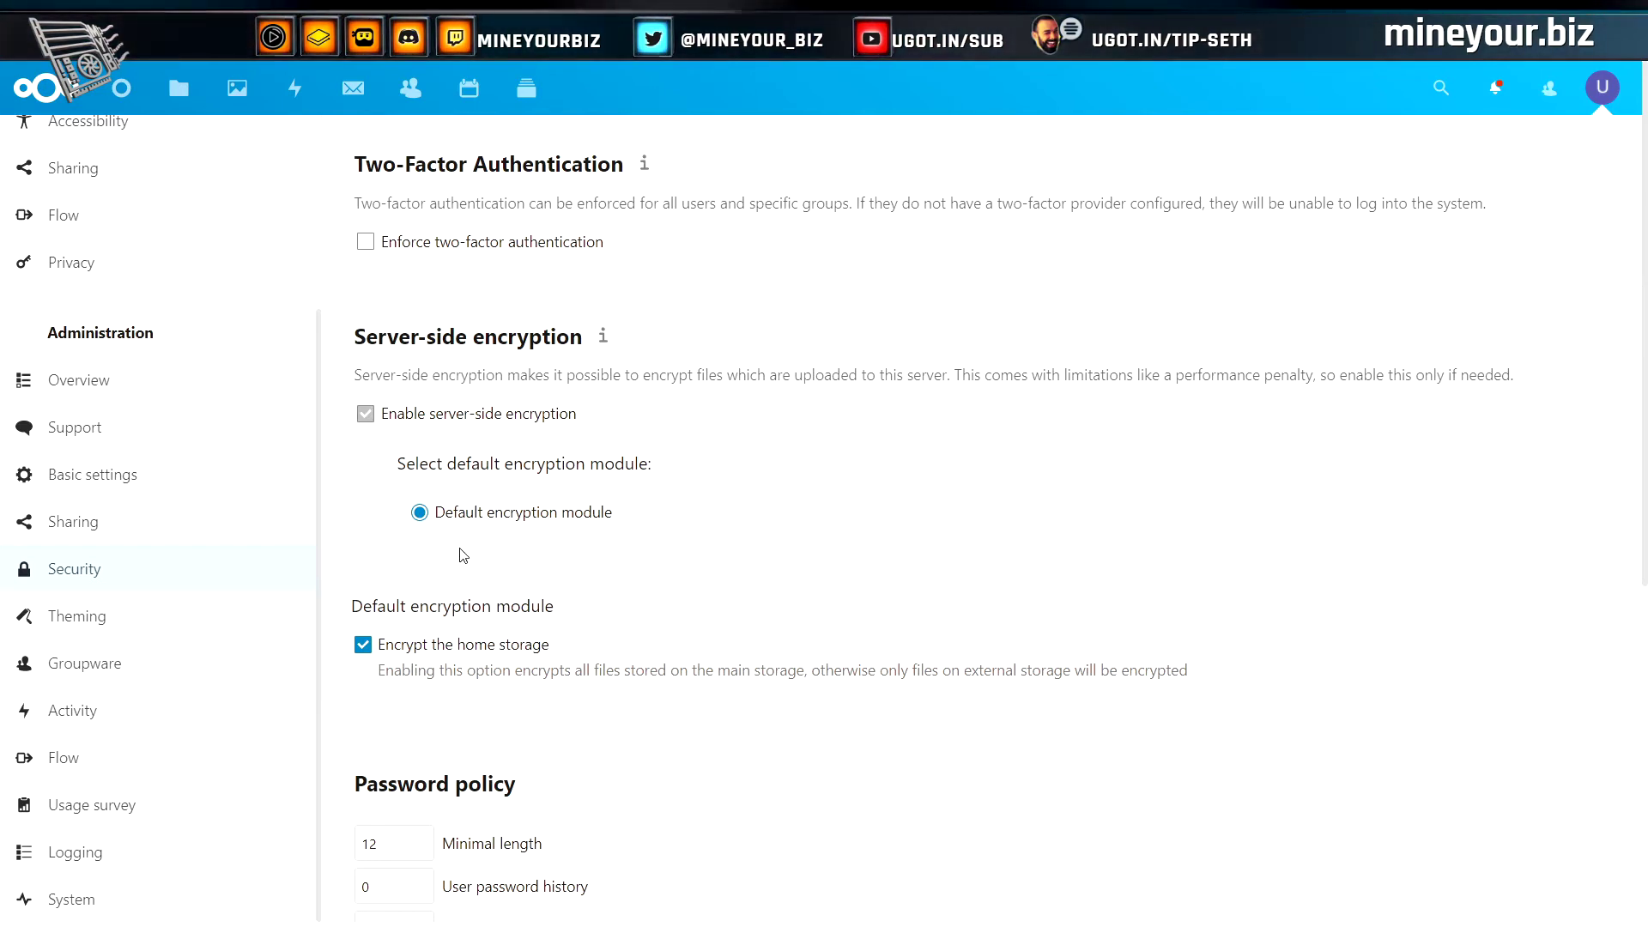
pyautogui.scroll(2, 177, 426)
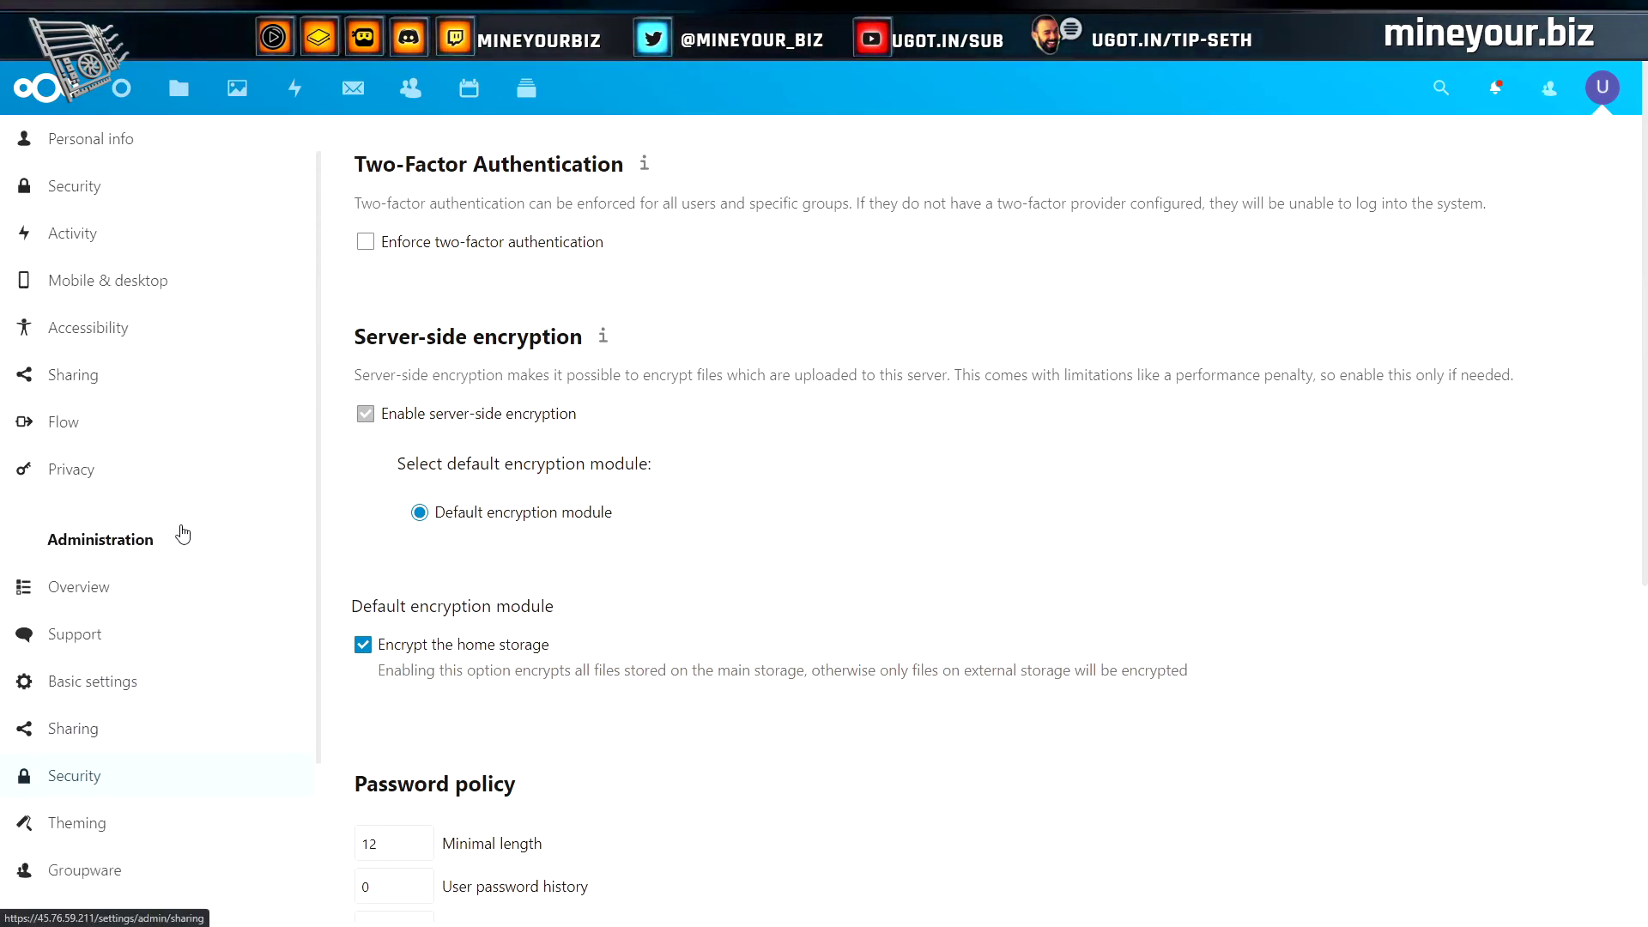
pyautogui.scroll(-2, 177, 427)
pyautogui.scroll(-3, 634, 589)
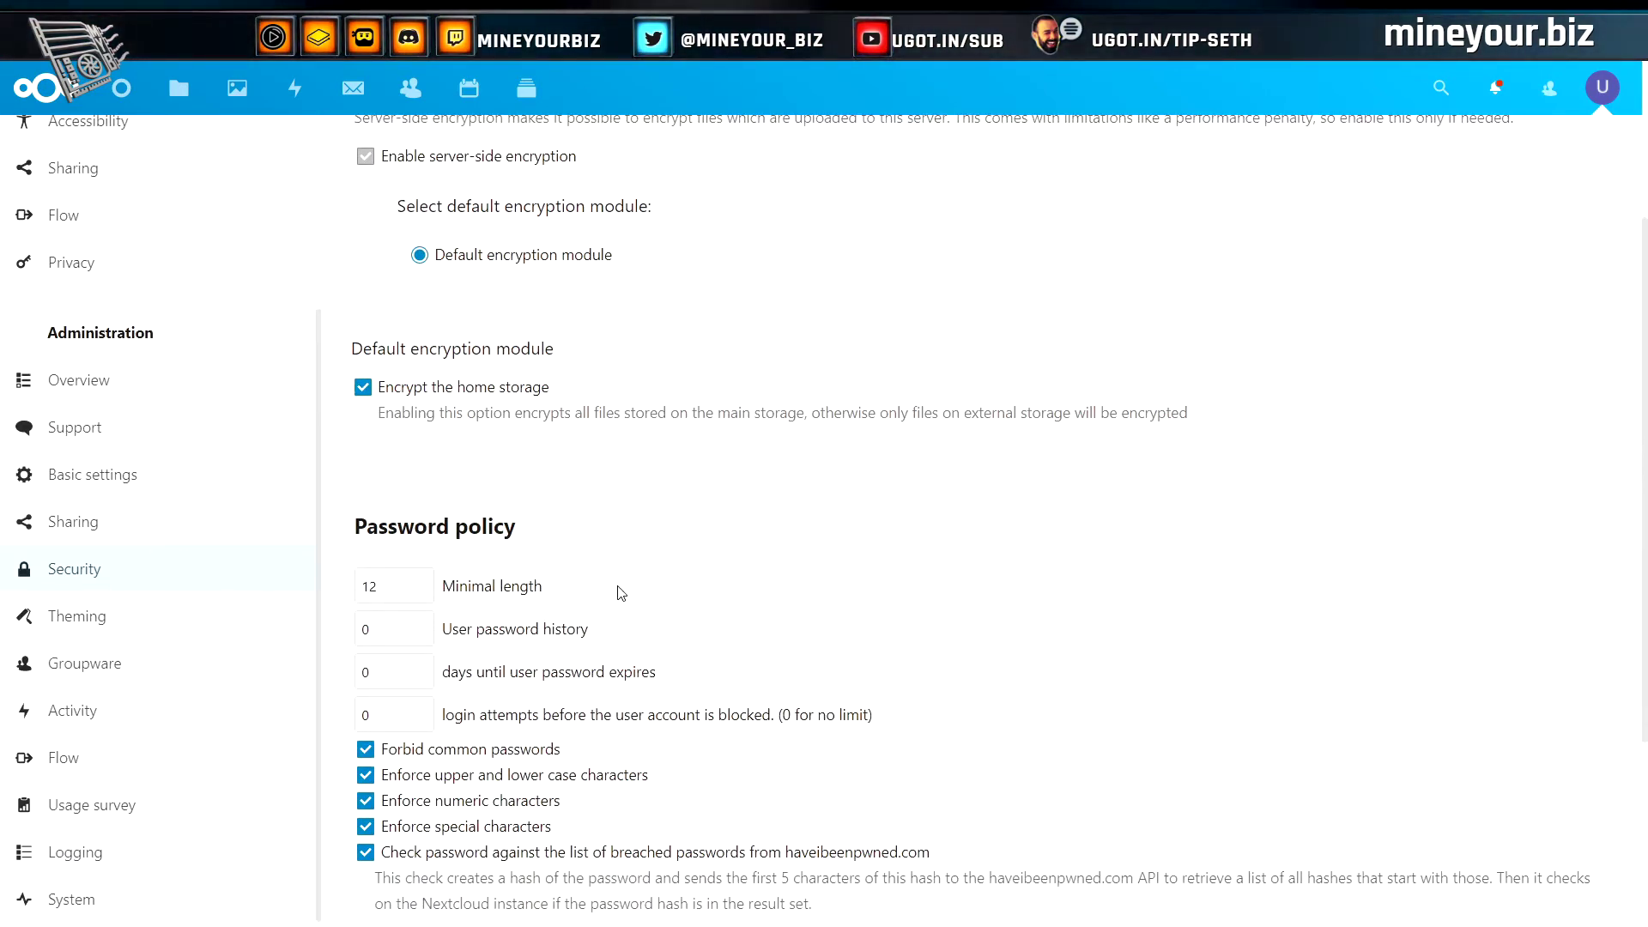
pyautogui.scroll(3, 624, 549)
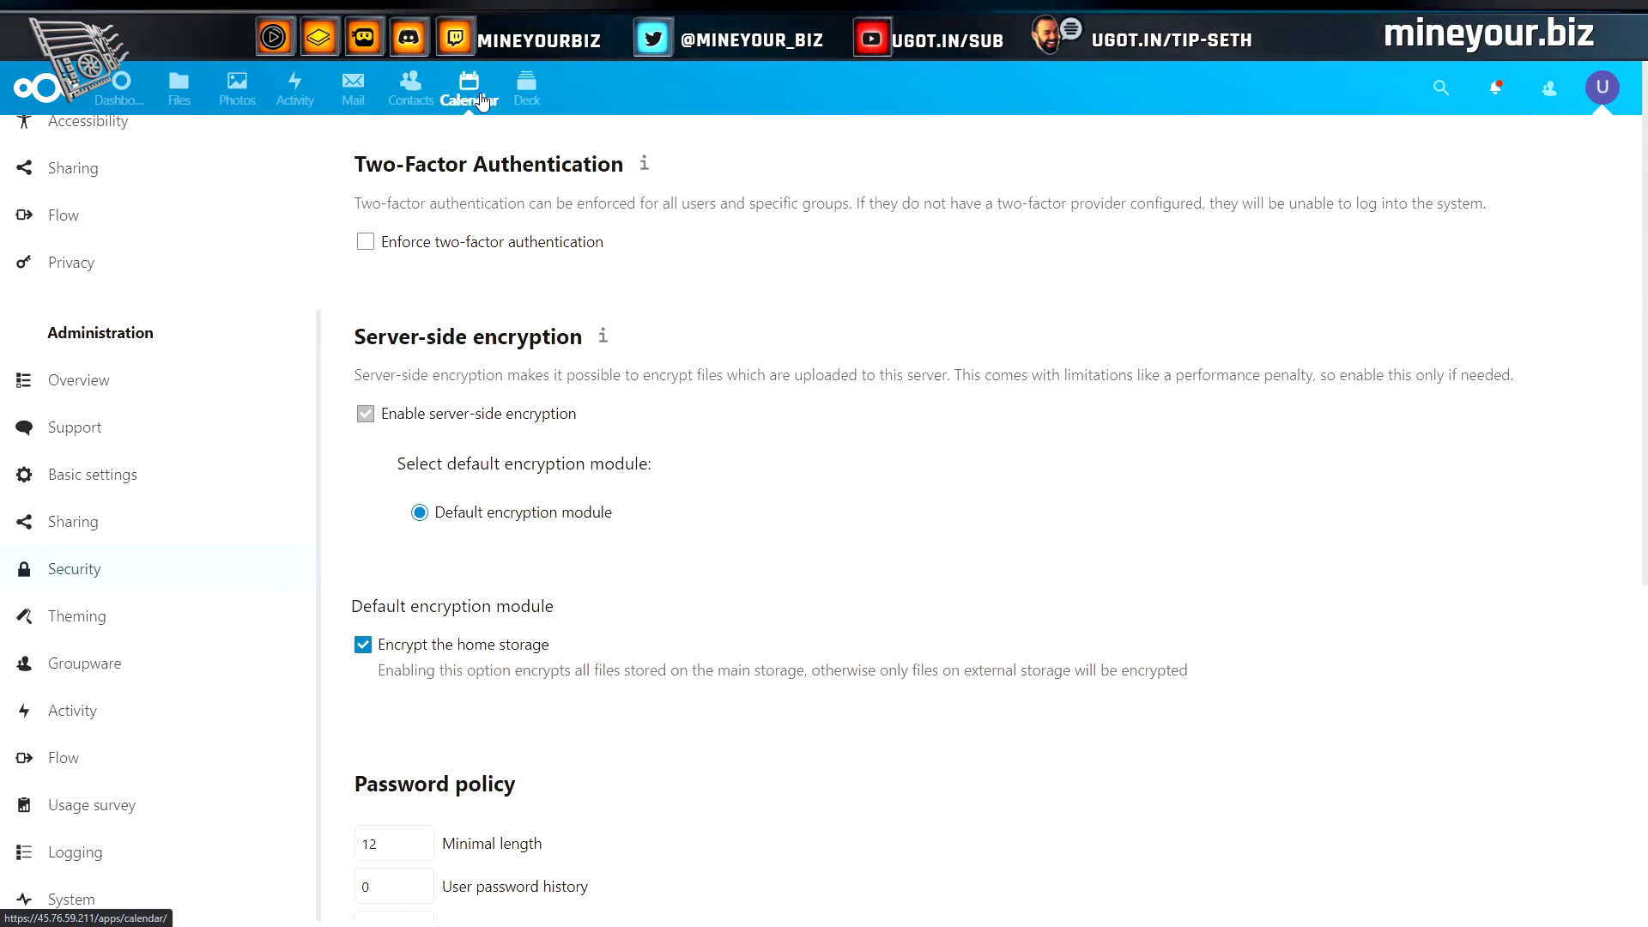
# Open Contacts, view the import options for the empty address book, and close them
pyautogui.click(425, 102)
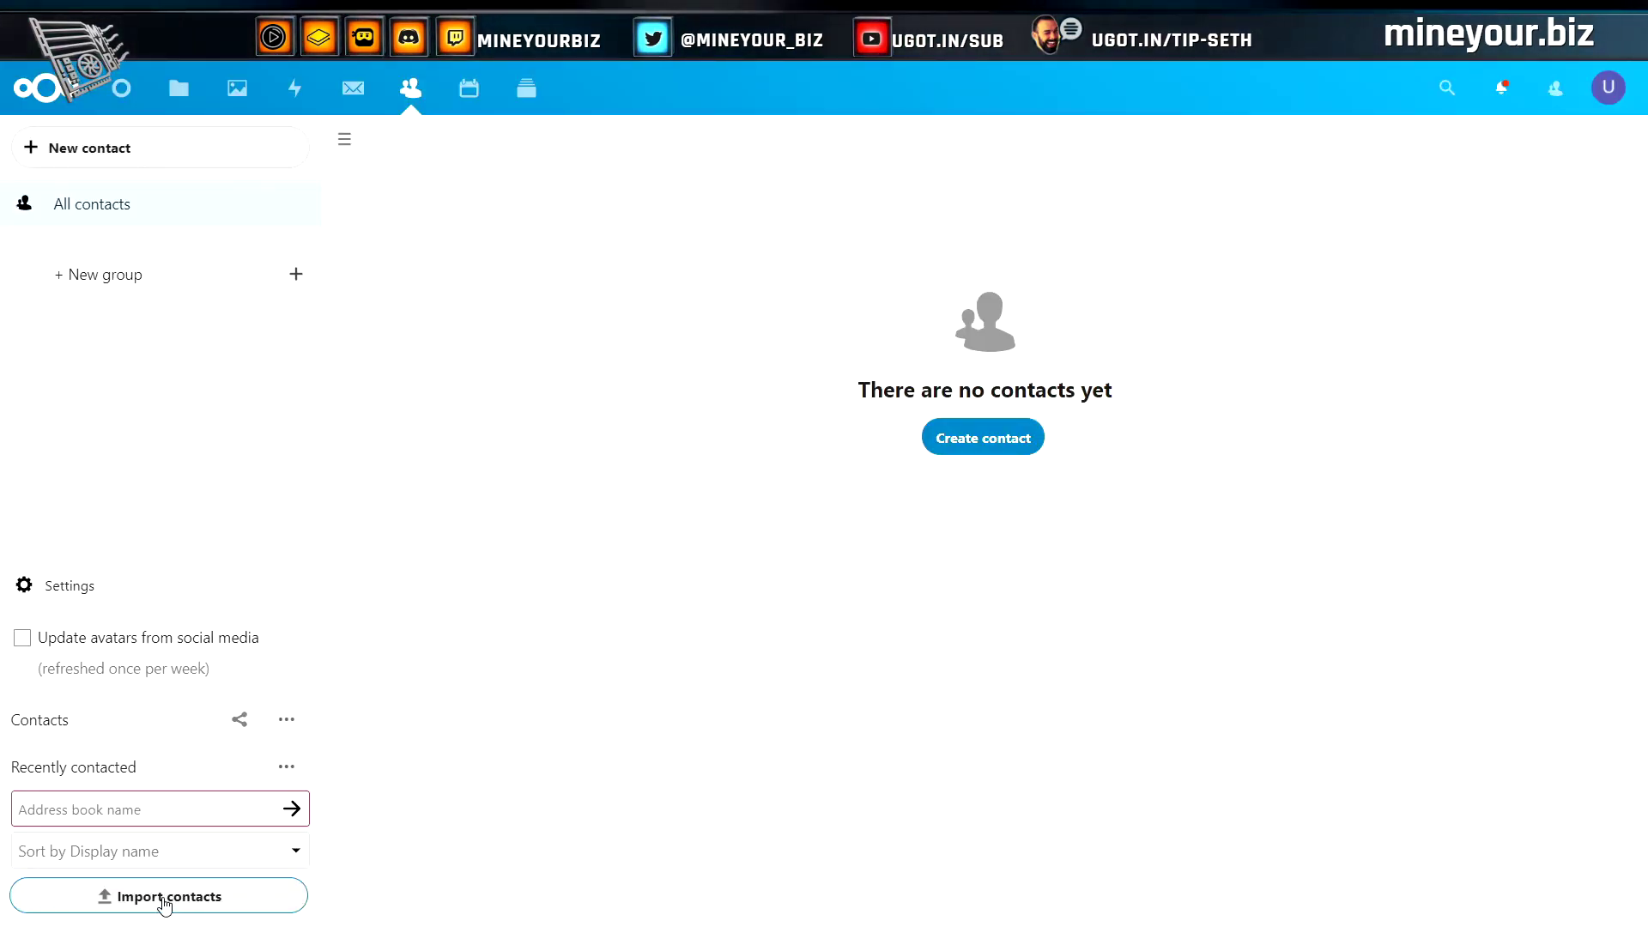
pyautogui.click(131, 896)
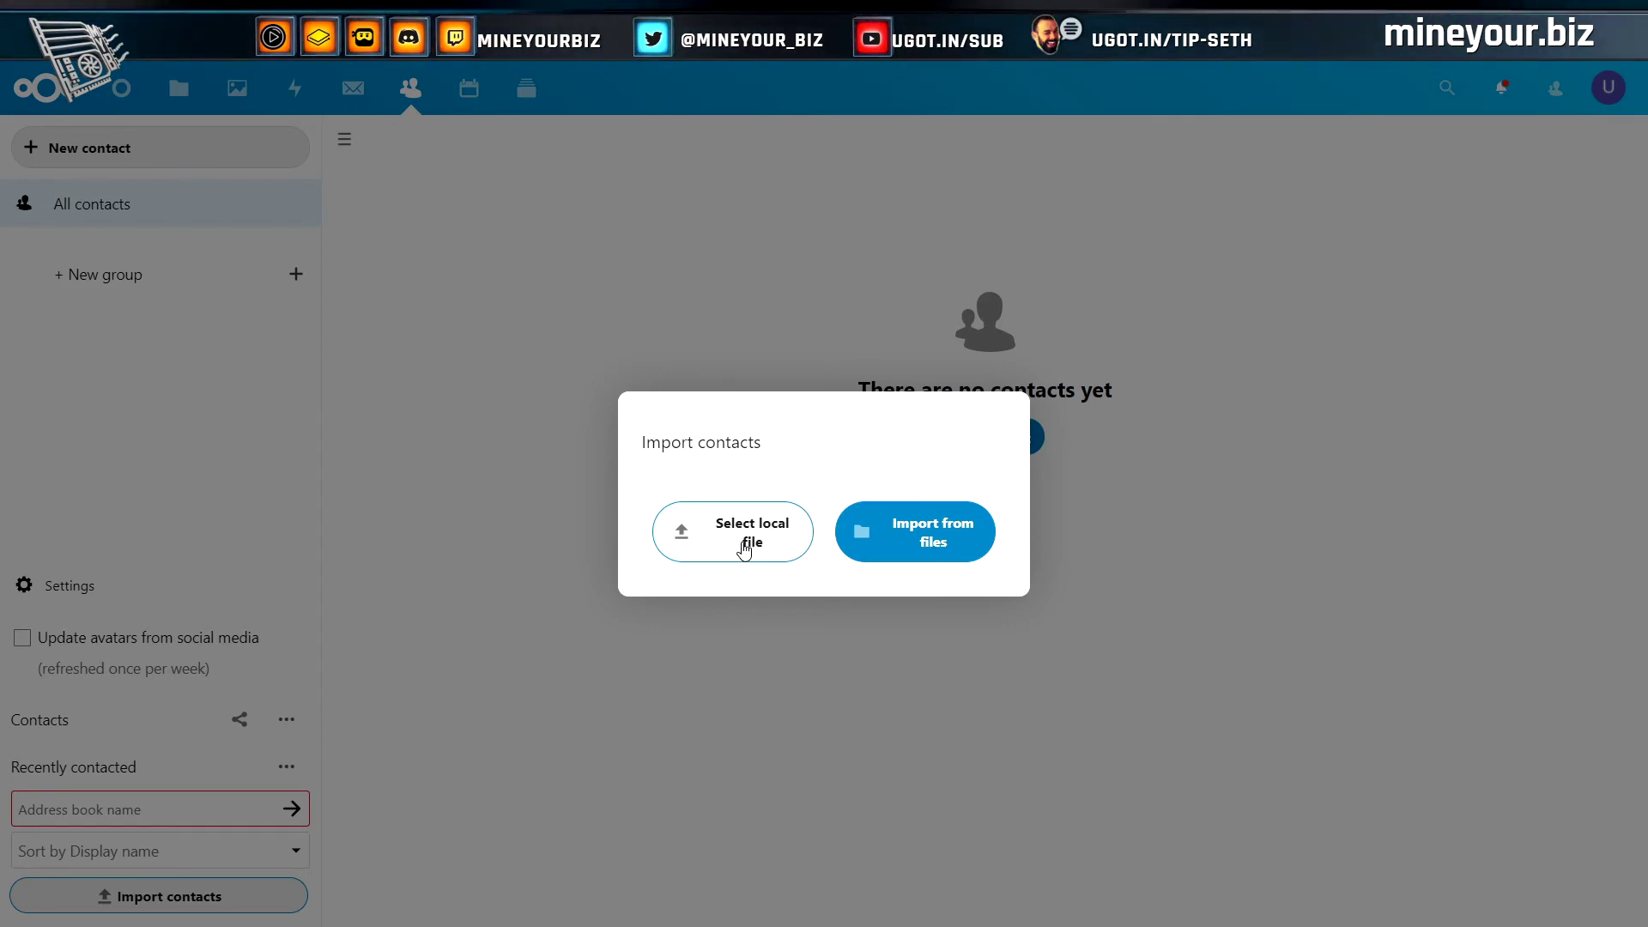
pyautogui.press('Escape')
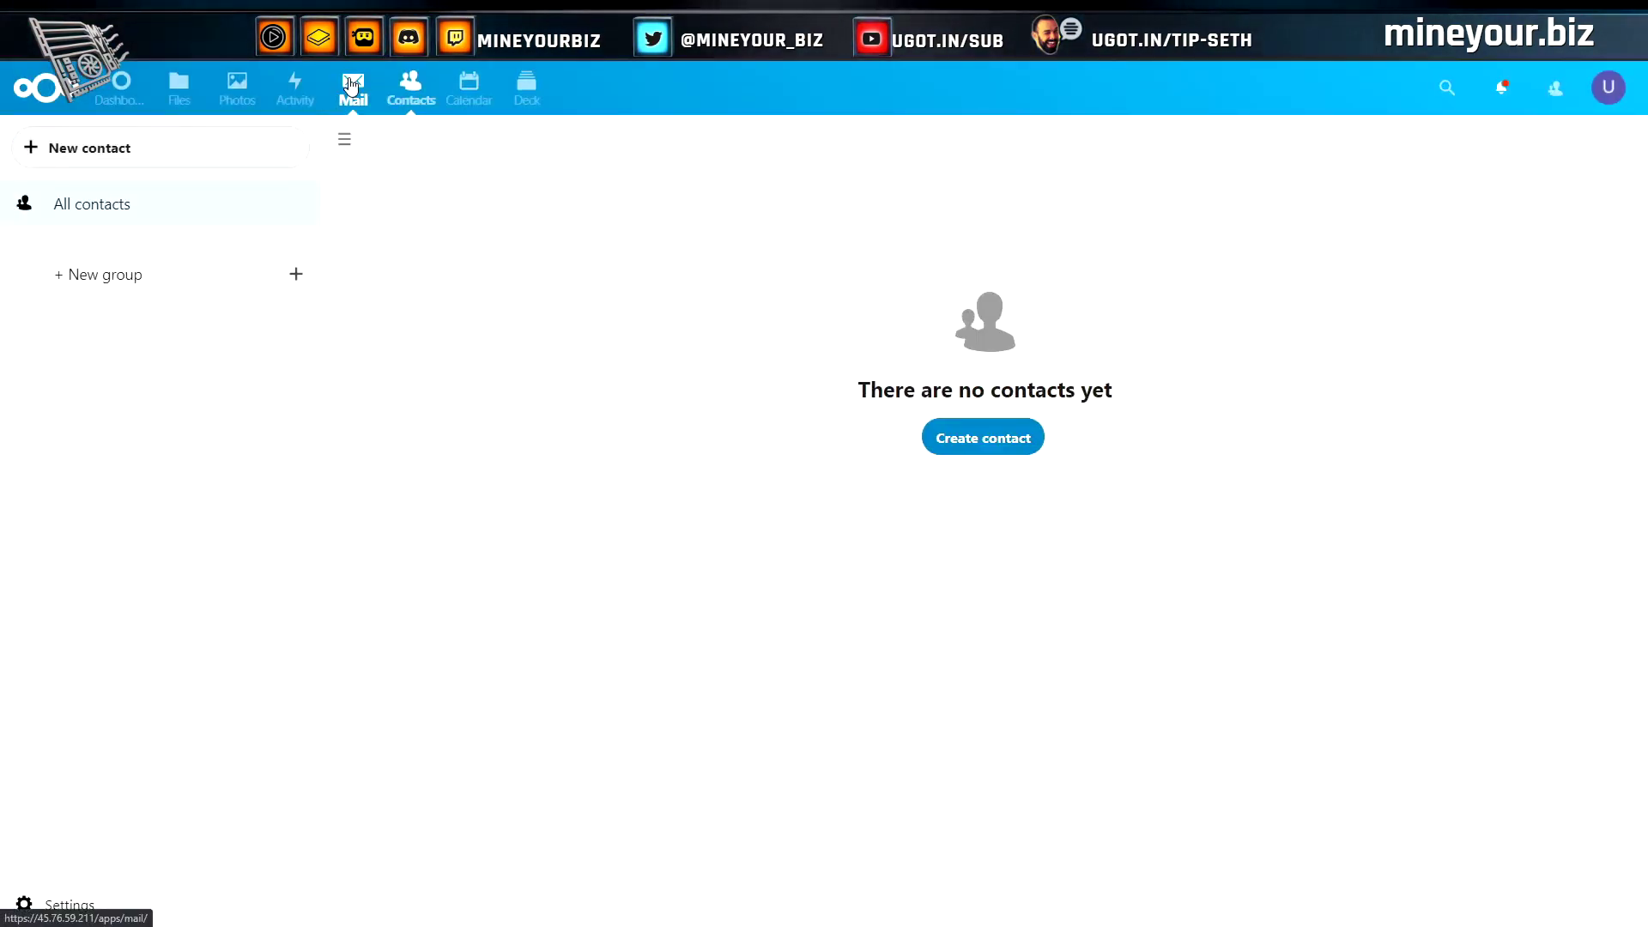
# Open the Mail app and switch its account form to Manual server setup
pyautogui.click(351, 89)
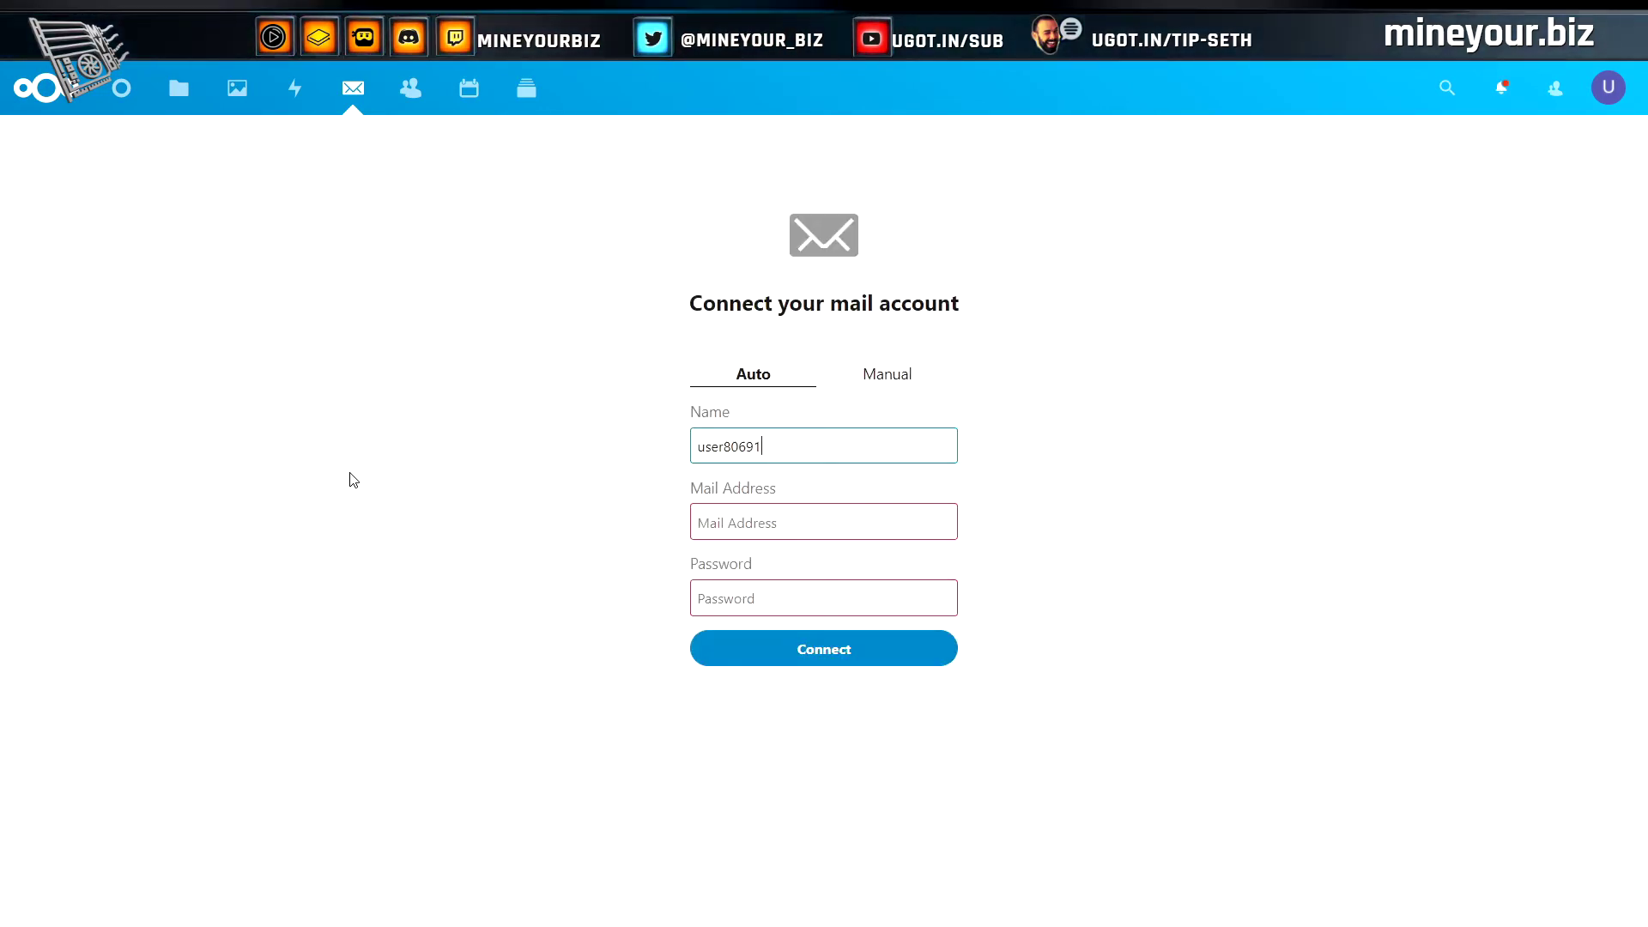
pyautogui.click(868, 383)
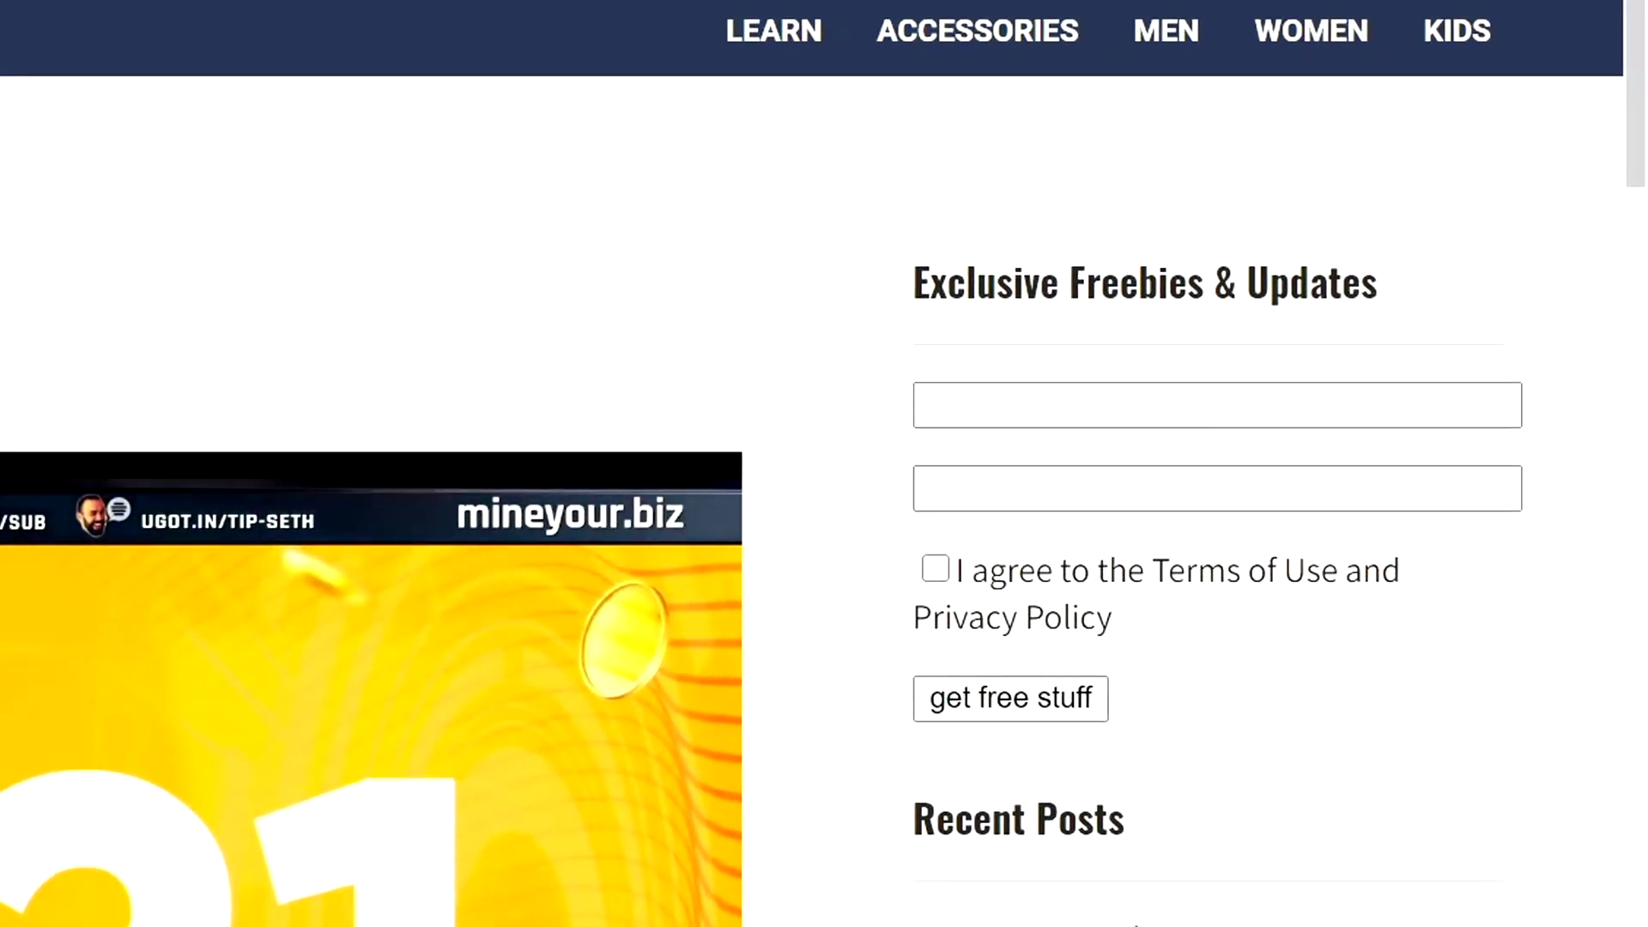
# Proceed to the mineyour.biz checkout for the $50.00 order
pyautogui.click(1029, 461)
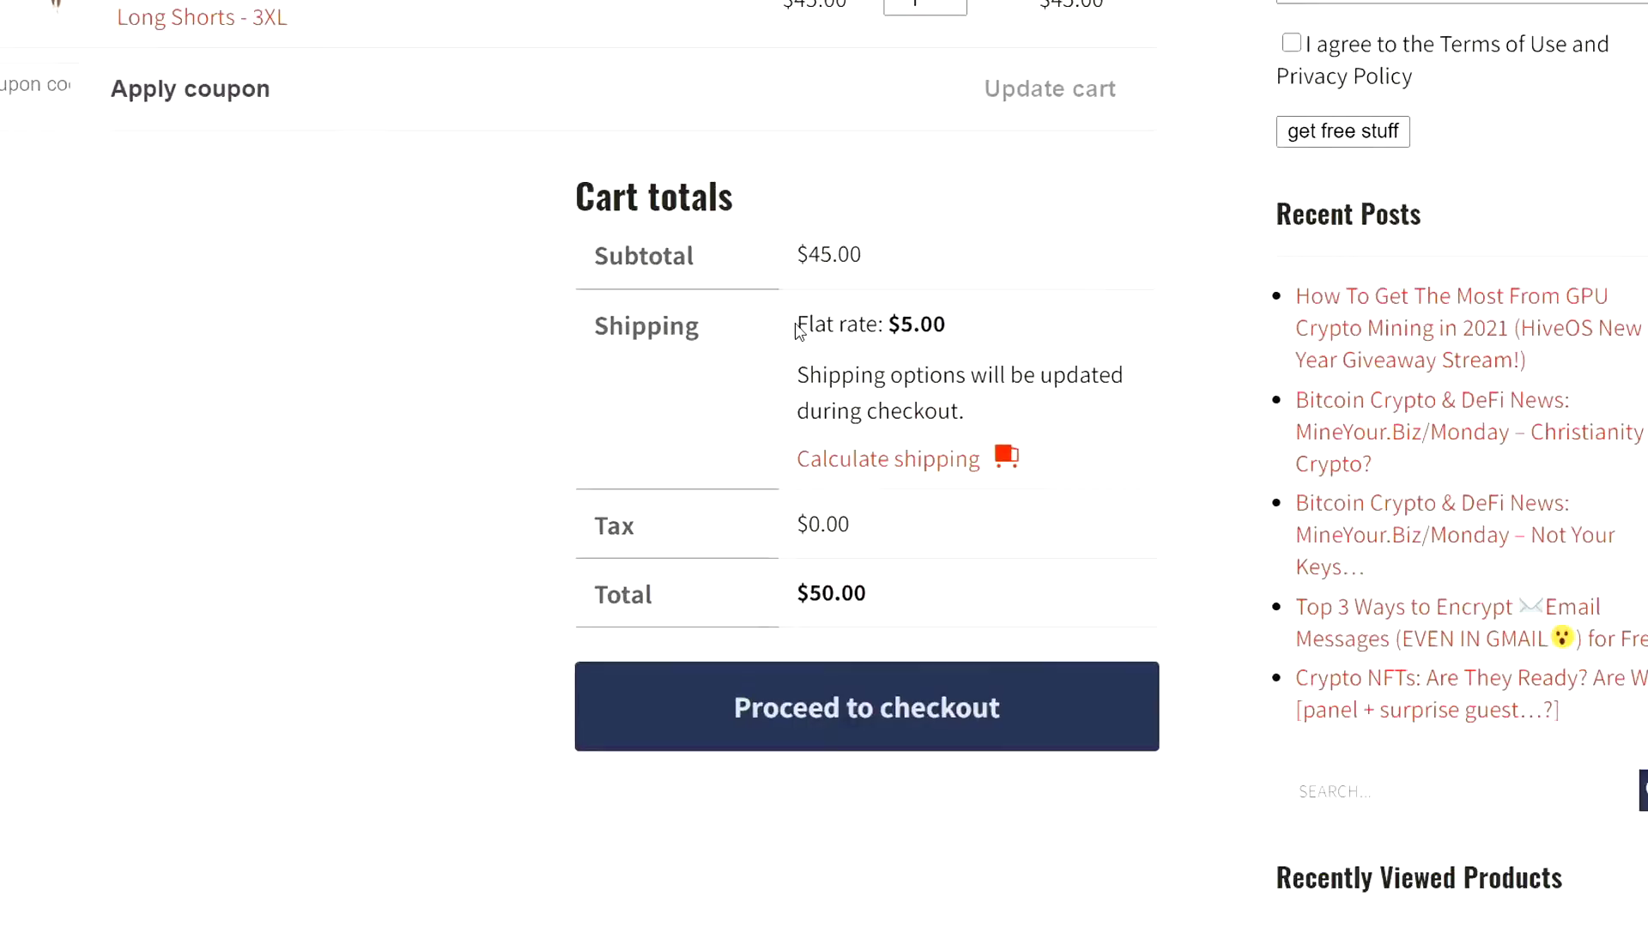
pyautogui.moveTo(798, 324); pyautogui.dragTo(931, 325)
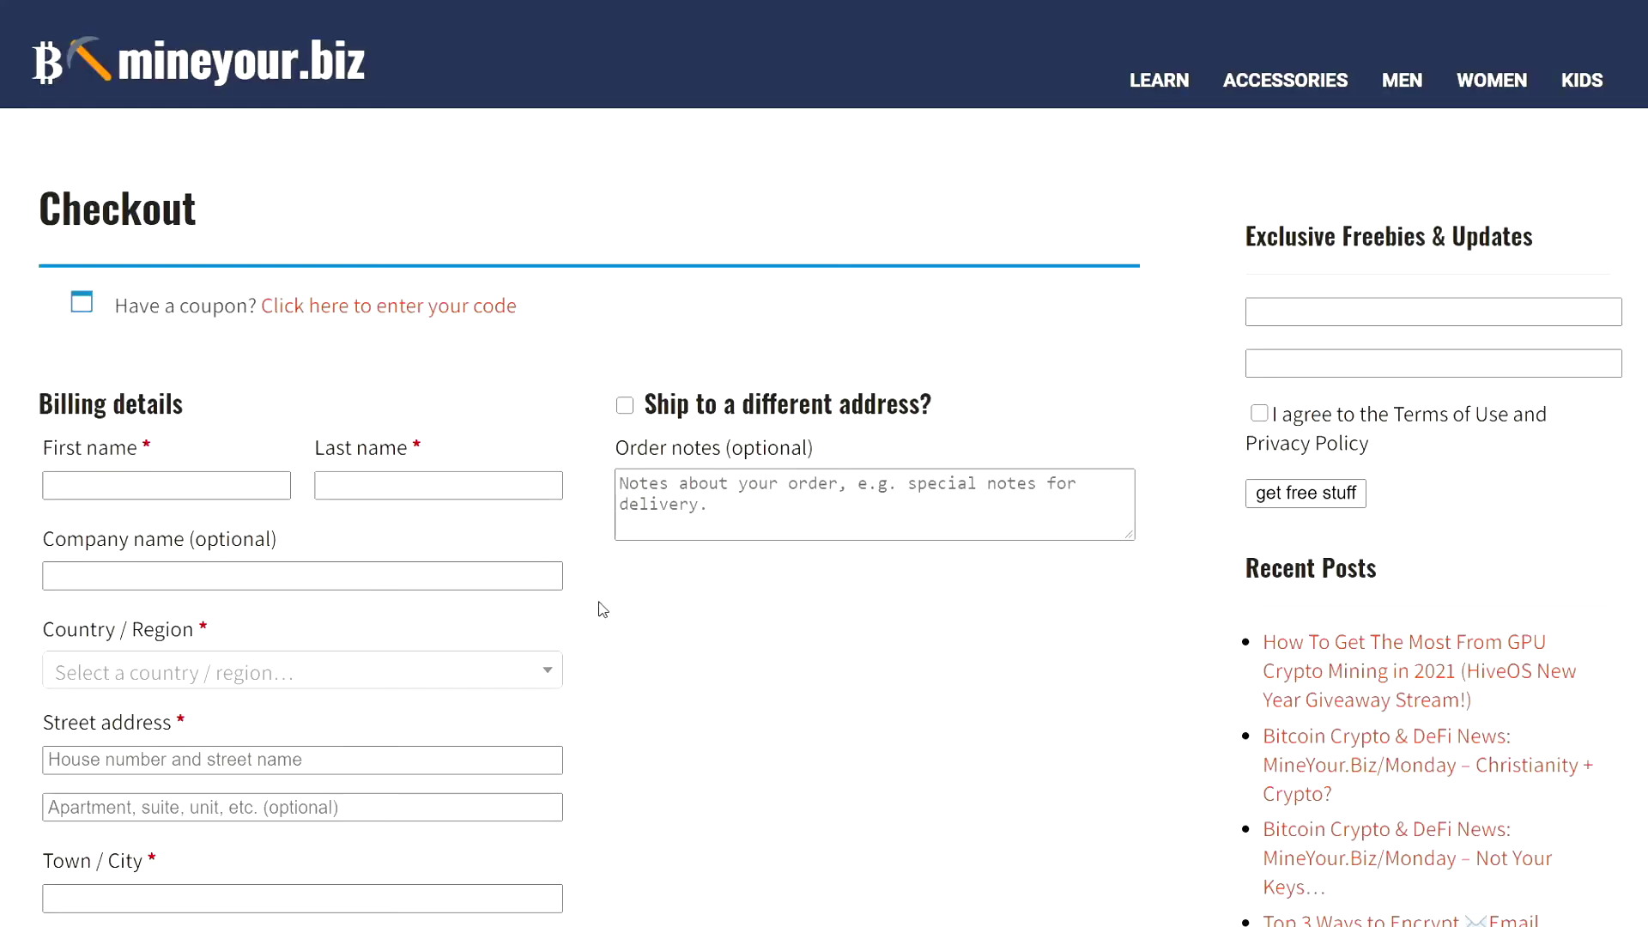
pyautogui.scroll(-12, 600, 608)
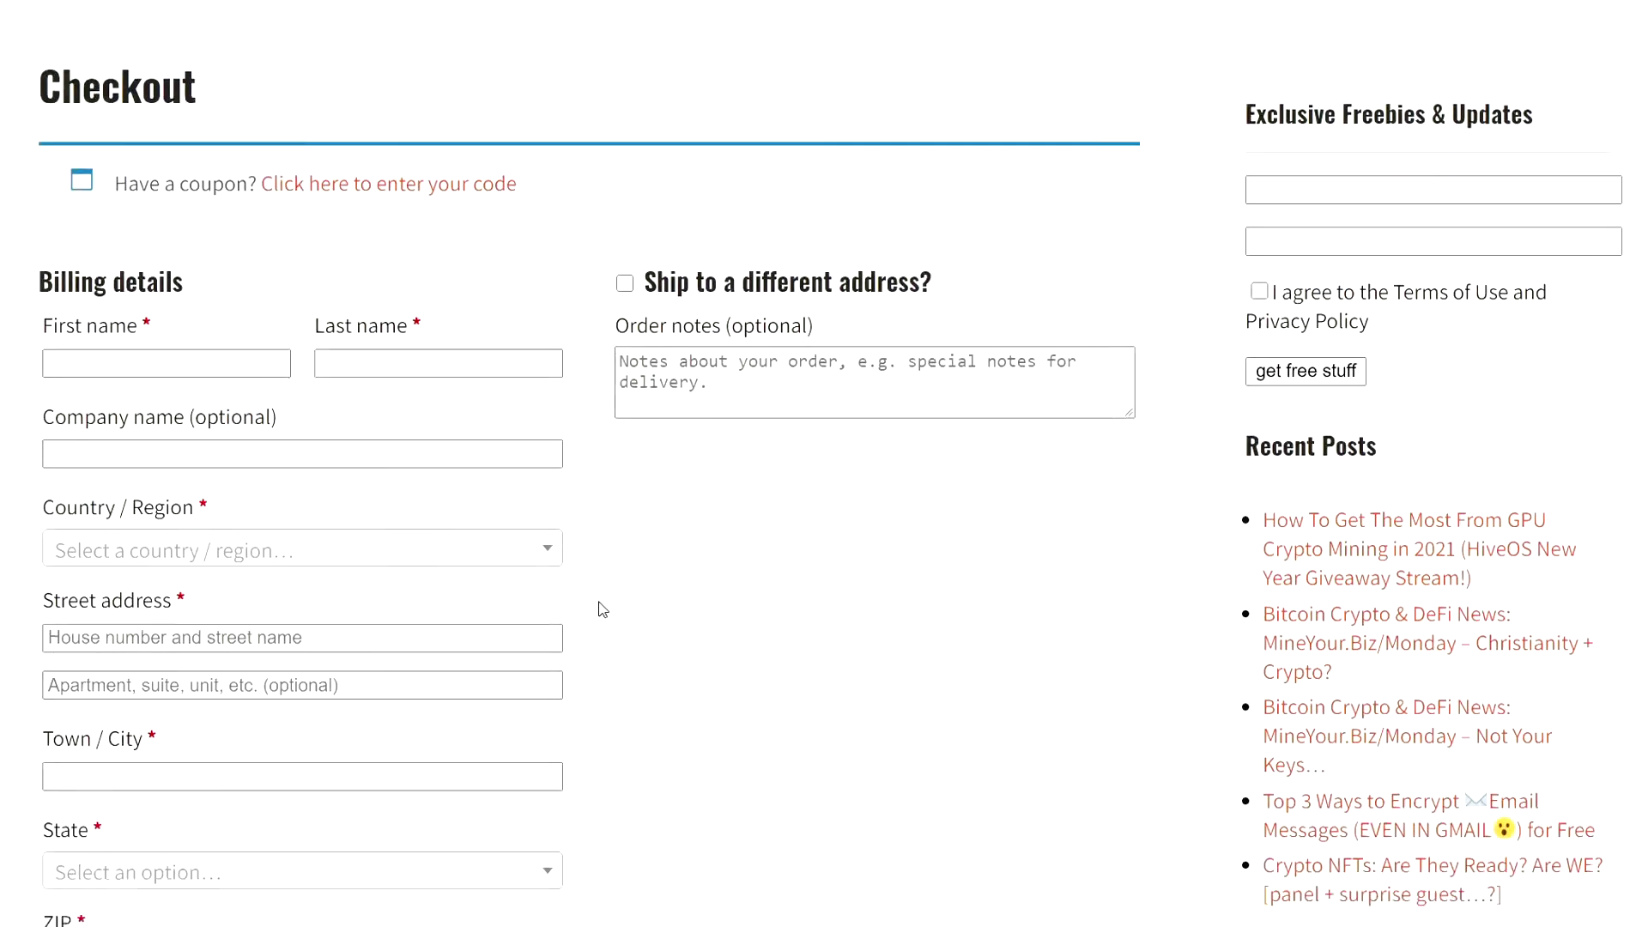
pyautogui.scroll(-3, 602, 610)
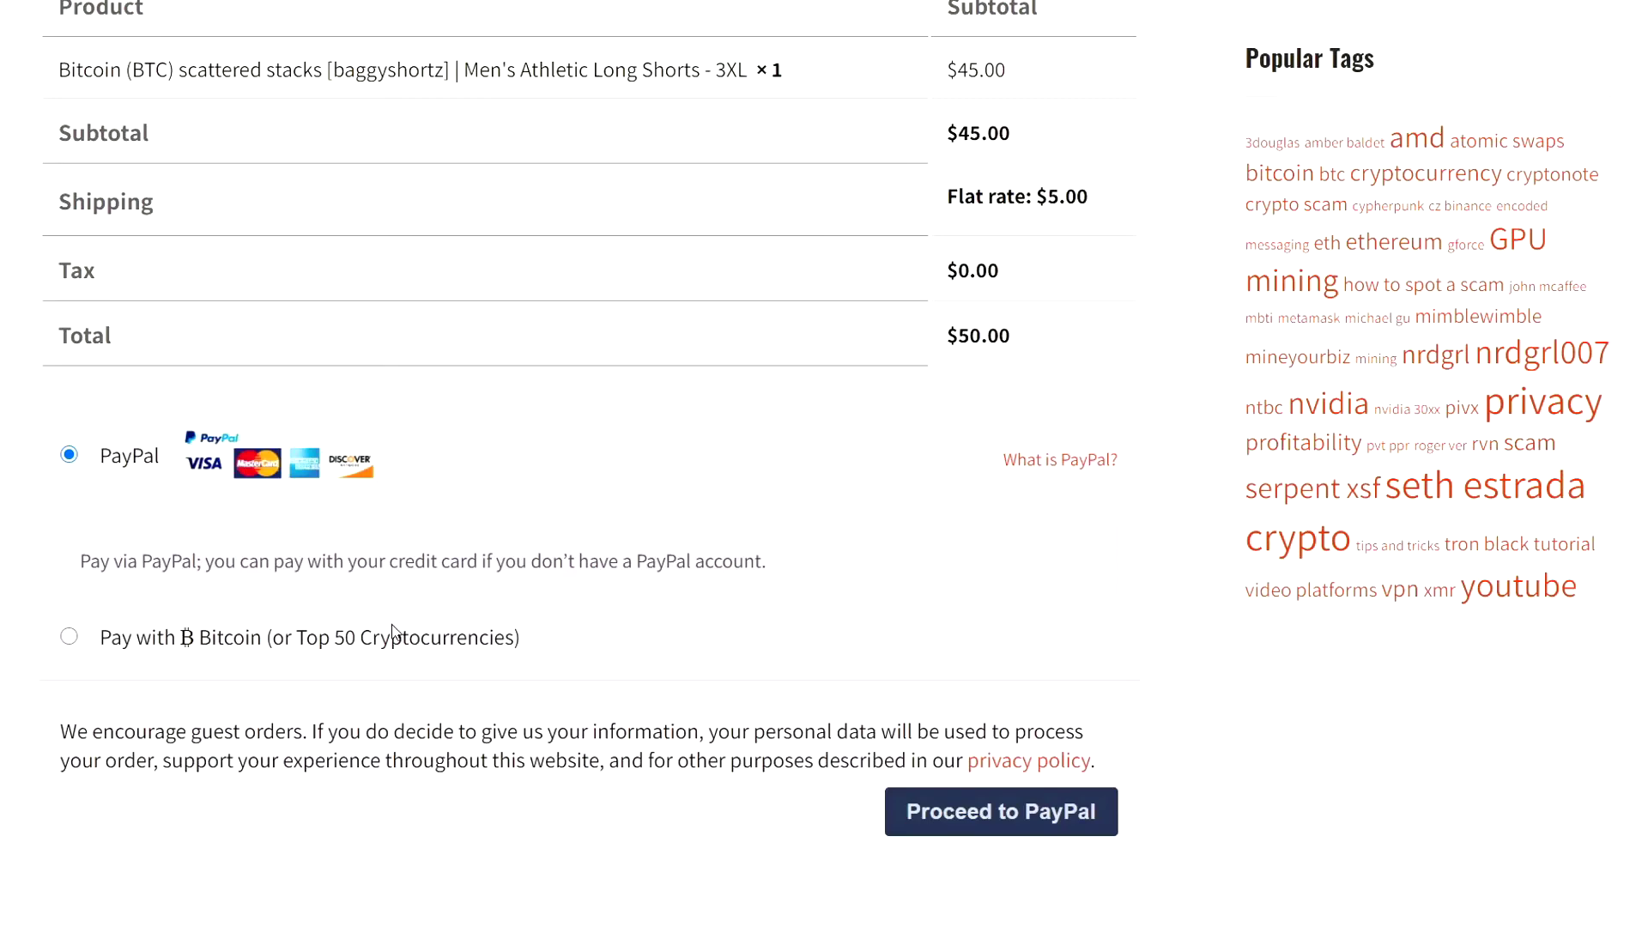
# Choose cryptocurrency payment and pick Monero as the coin
pyautogui.click(69, 638)
pyautogui.click(286, 652)
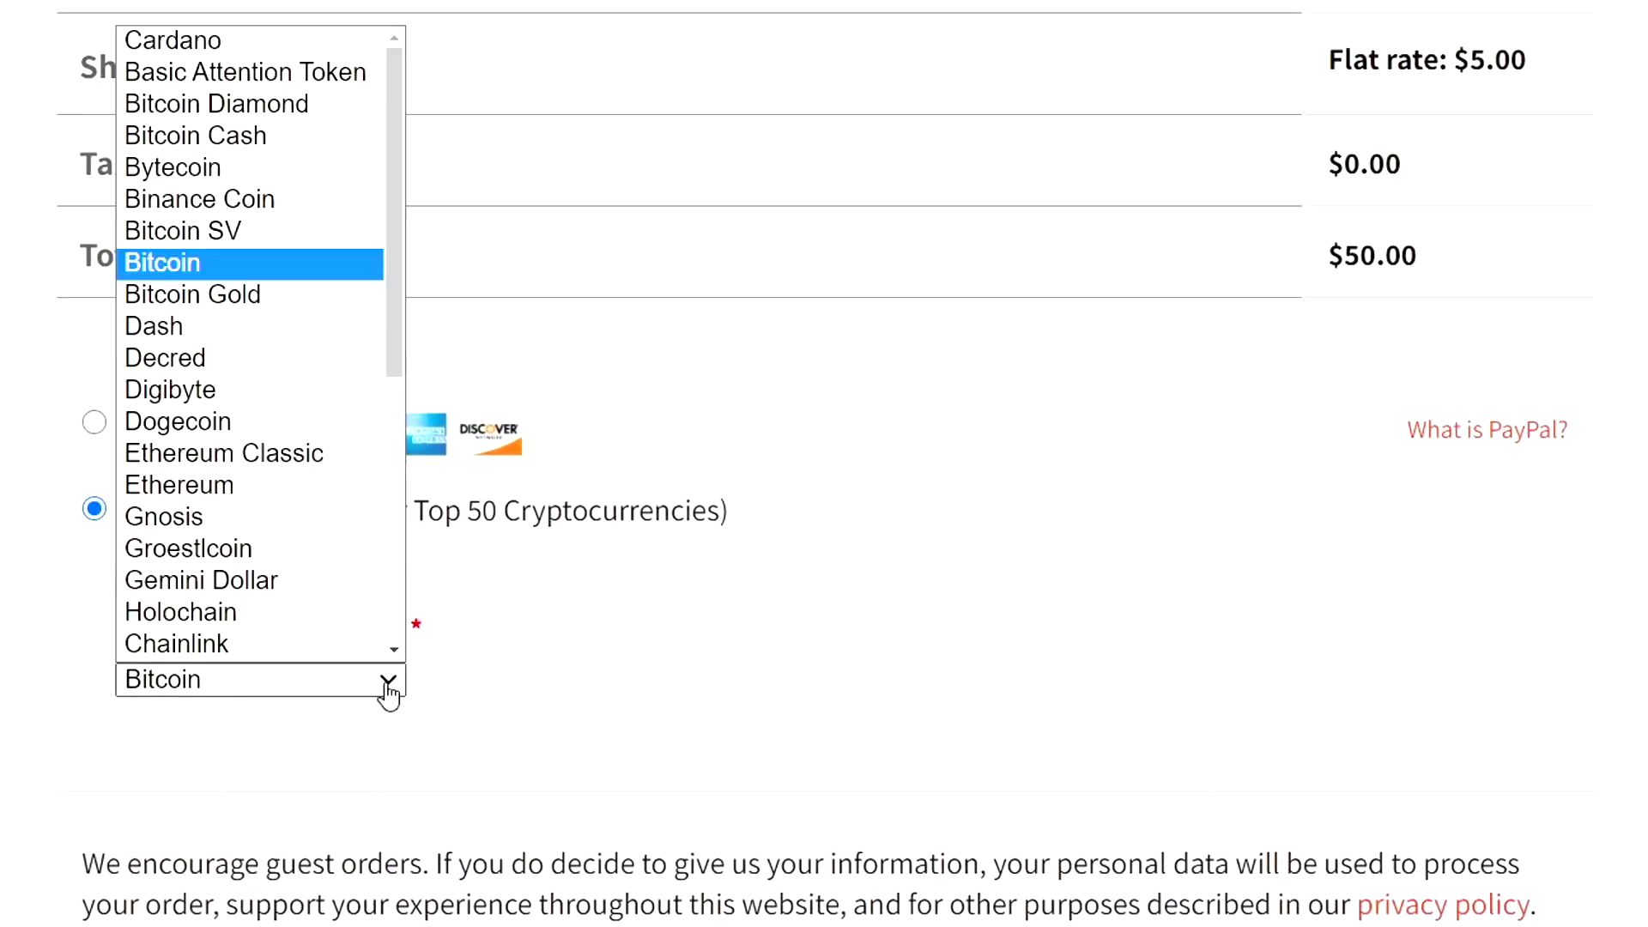
pyautogui.moveTo(397, 127); pyautogui.dragTo(379, 394)
pyautogui.click(219, 556)
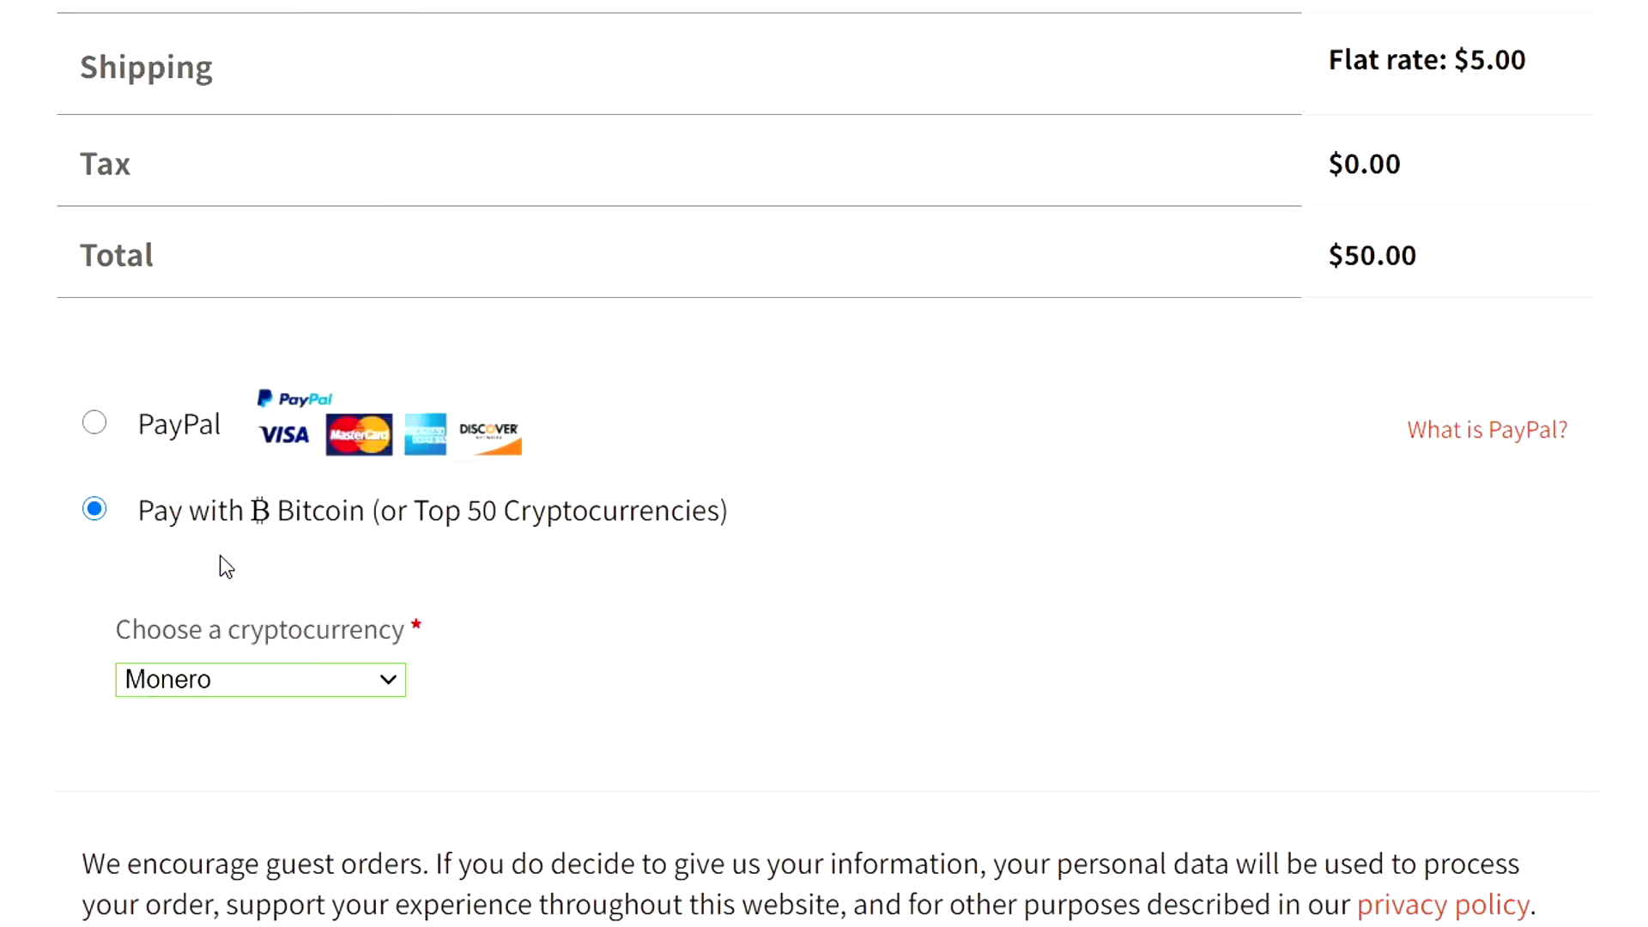